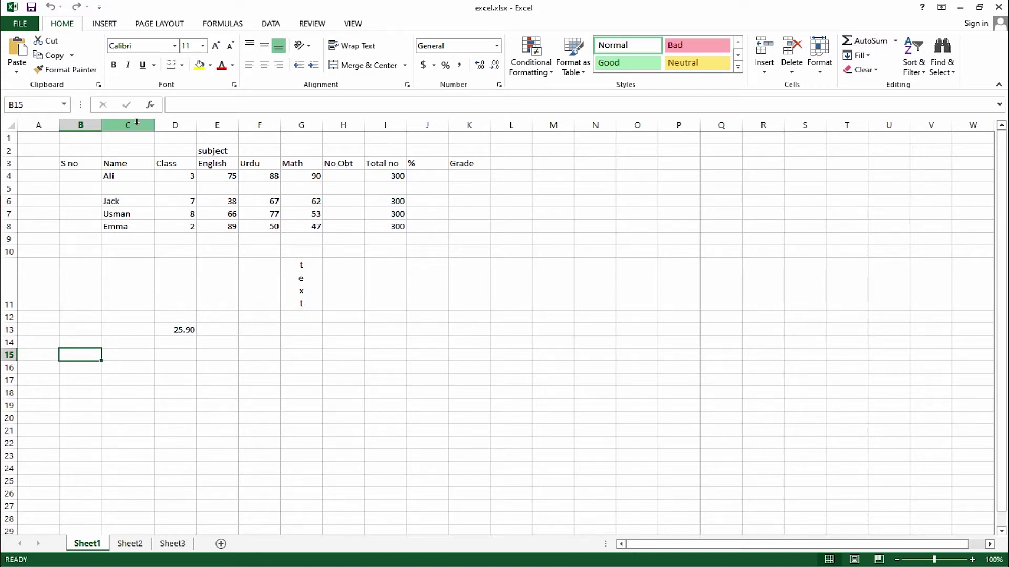
Step: Select column C, row 4 and cell C13, then start editing C13
{"action": "left_click", "coordinate": [128, 125]}
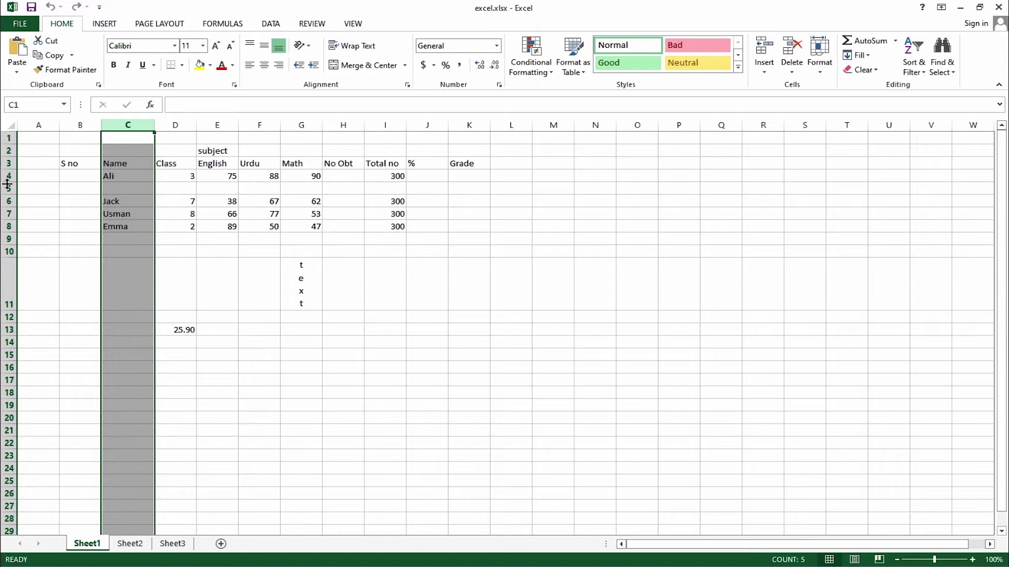
{"action": "left_click", "coordinate": [7, 181]}
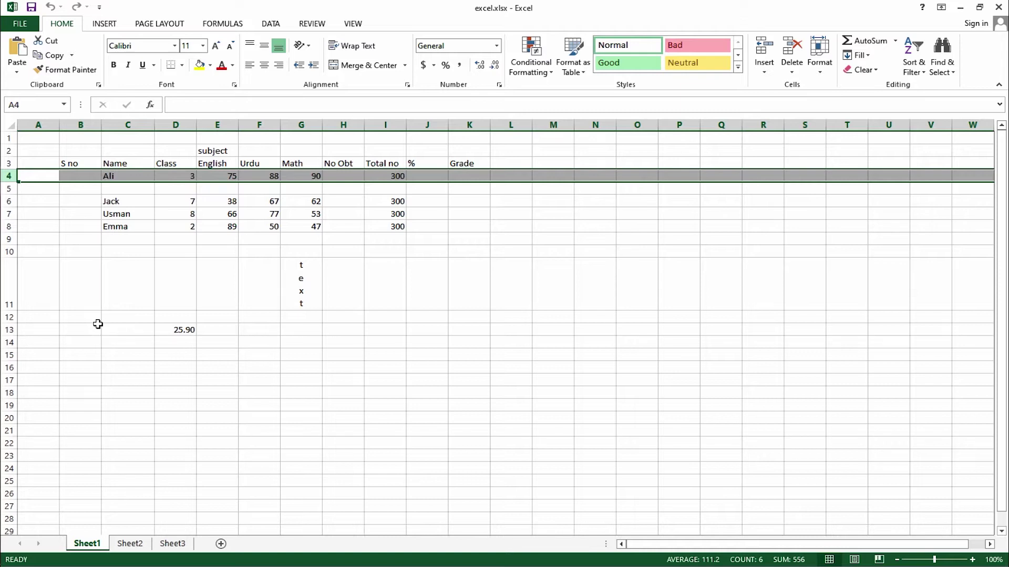
{"action": "left_click", "coordinate": [119, 329]}
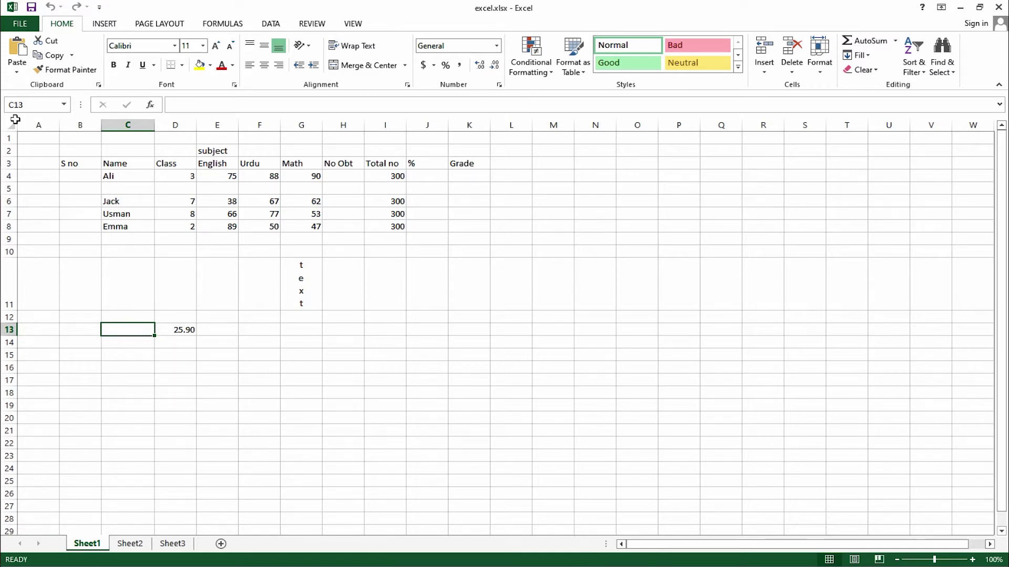
{"action": "left_click", "coordinate": [903, 515]}
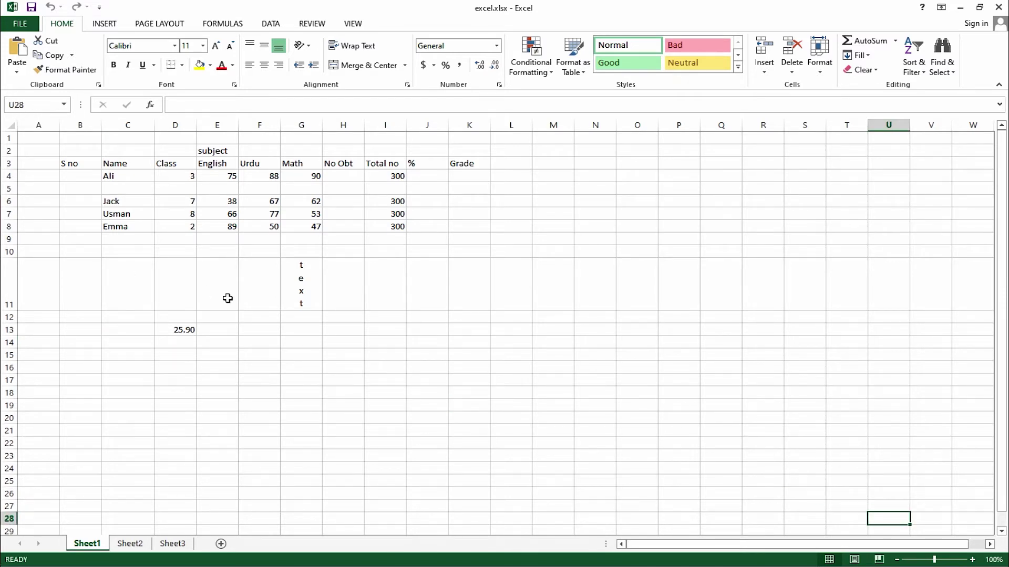
{"action": "left_click", "coordinate": [139, 333]}
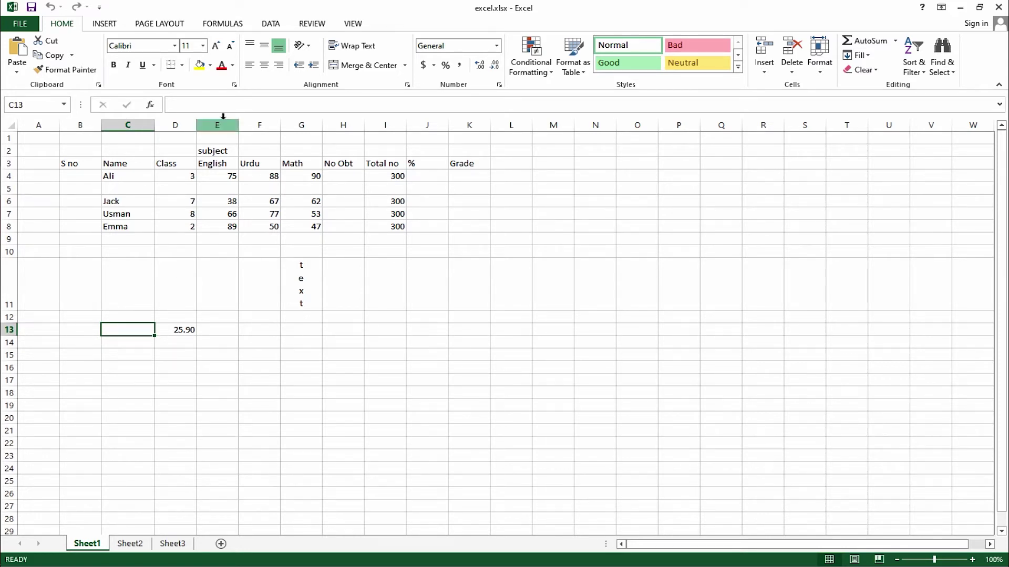
{"action": "left_click", "coordinate": [193, 105]}
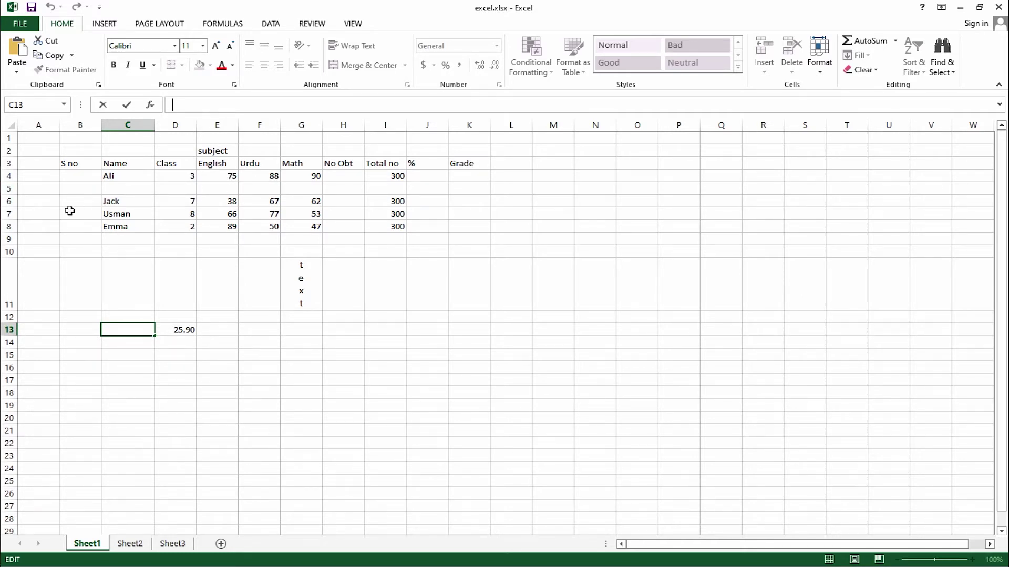
Step: Insert a row at row 5, then delete blank rows 5–6 to close the gap between students
{"action": "left_click", "coordinate": [7, 188]}
{"action": "right_click", "coordinate": [8, 188]}
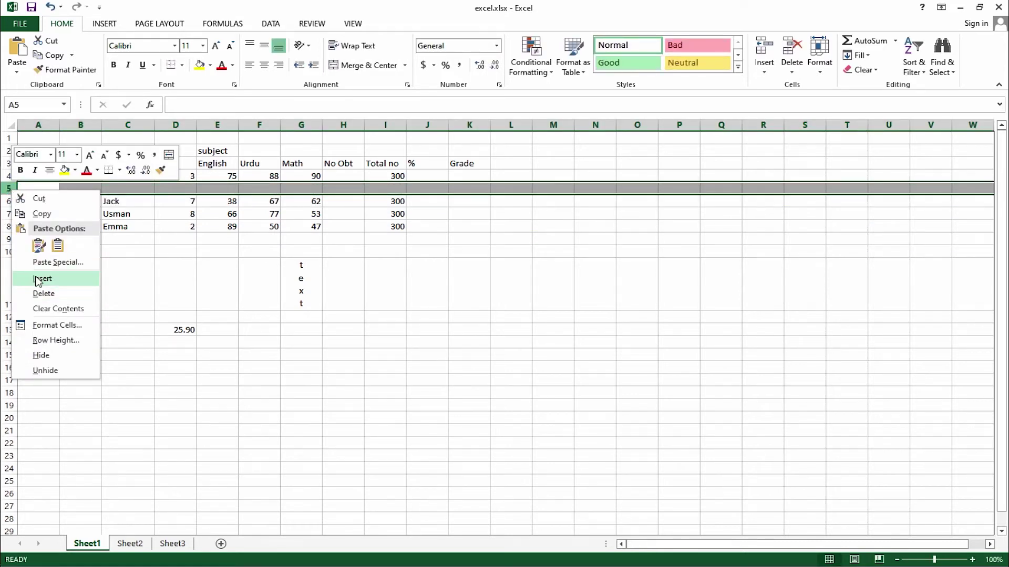
{"action": "left_click", "coordinate": [39, 279]}
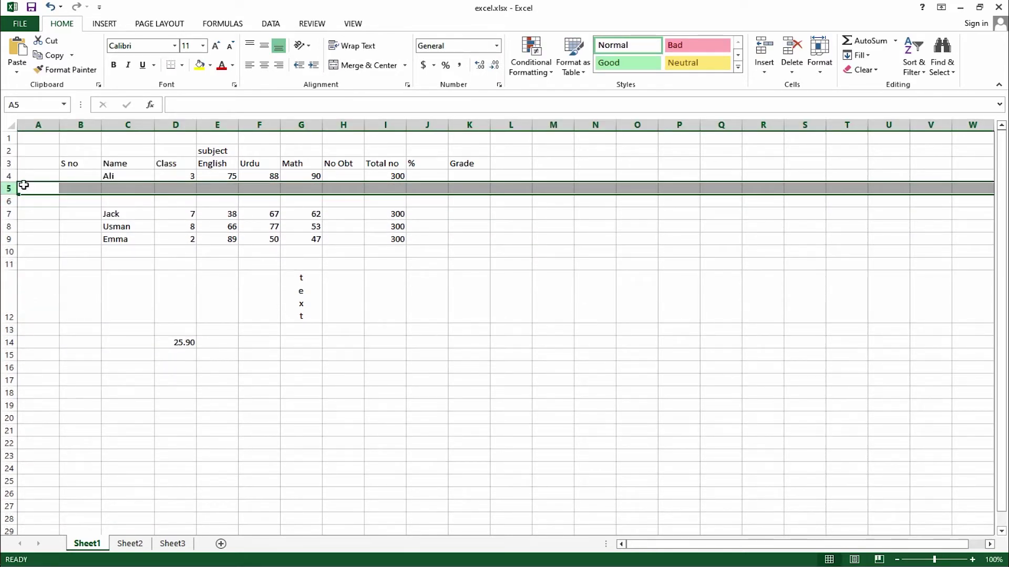
{"action": "left_click_drag", "start_coordinate": [9, 188], "coordinate": [8, 201]}
{"action": "right_click", "coordinate": [9, 202]}
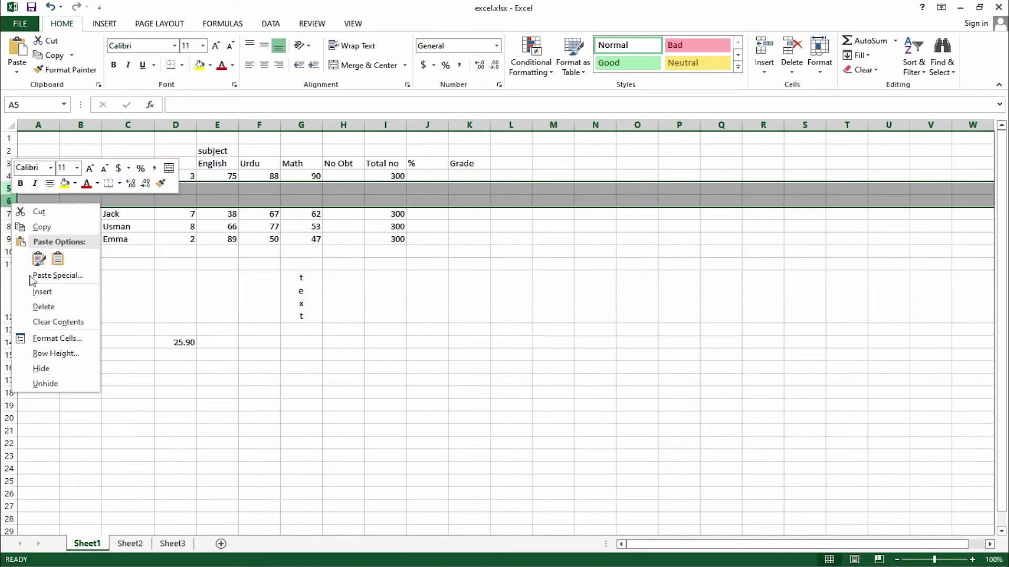
{"action": "left_click", "coordinate": [43, 307]}
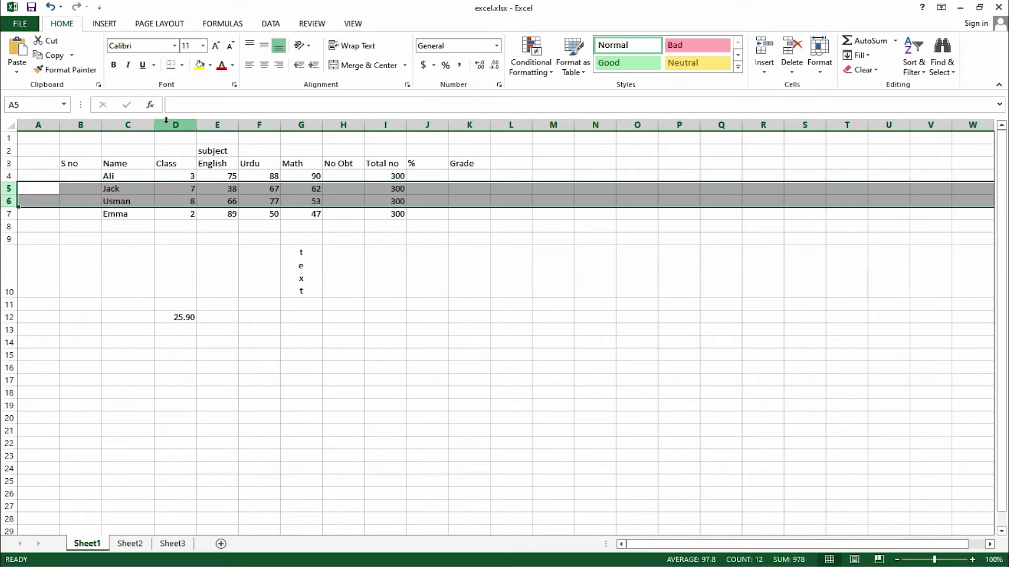
{"action": "right_click", "coordinate": [166, 120]}
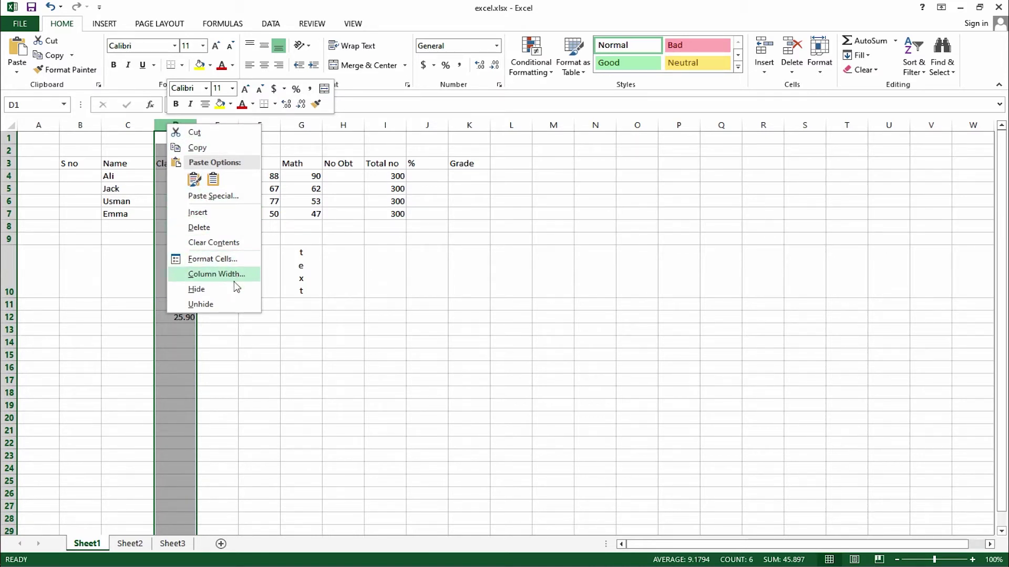
{"action": "left_click", "coordinate": [149, 163]}
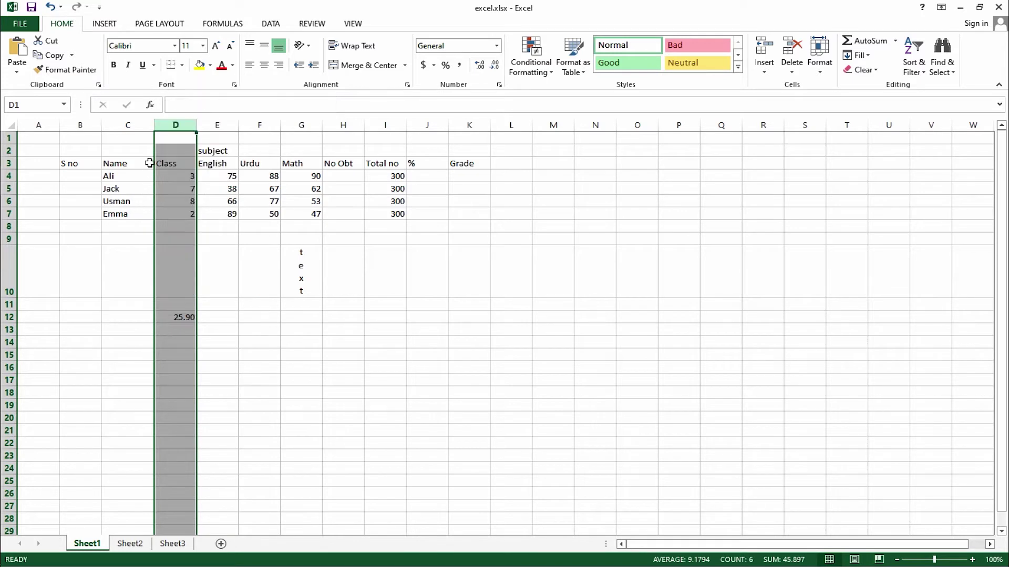
{"action": "left_click_drag", "start_coordinate": [197, 125], "coordinate": [211, 126]}
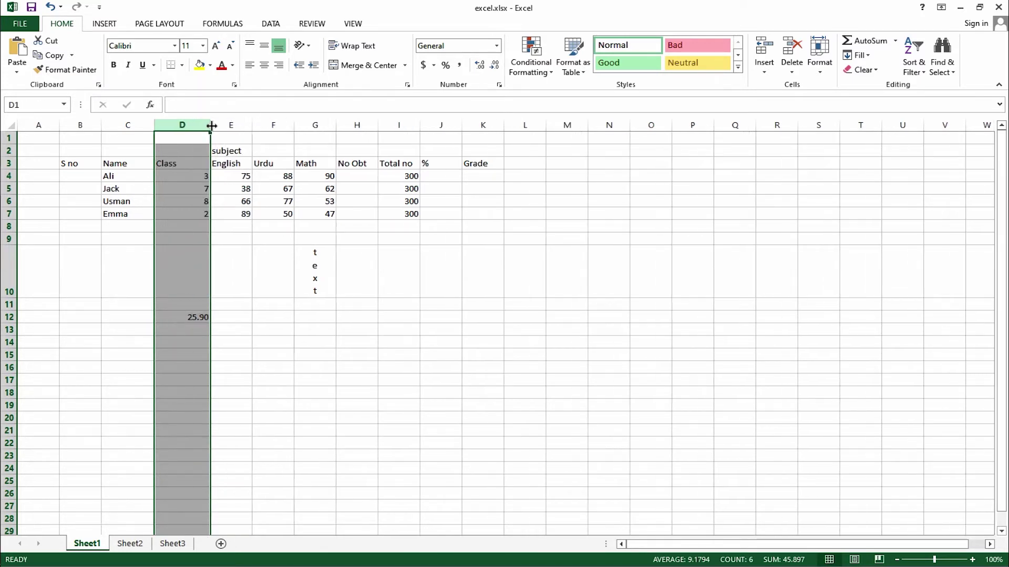
{"action": "right_click", "coordinate": [199, 126]}
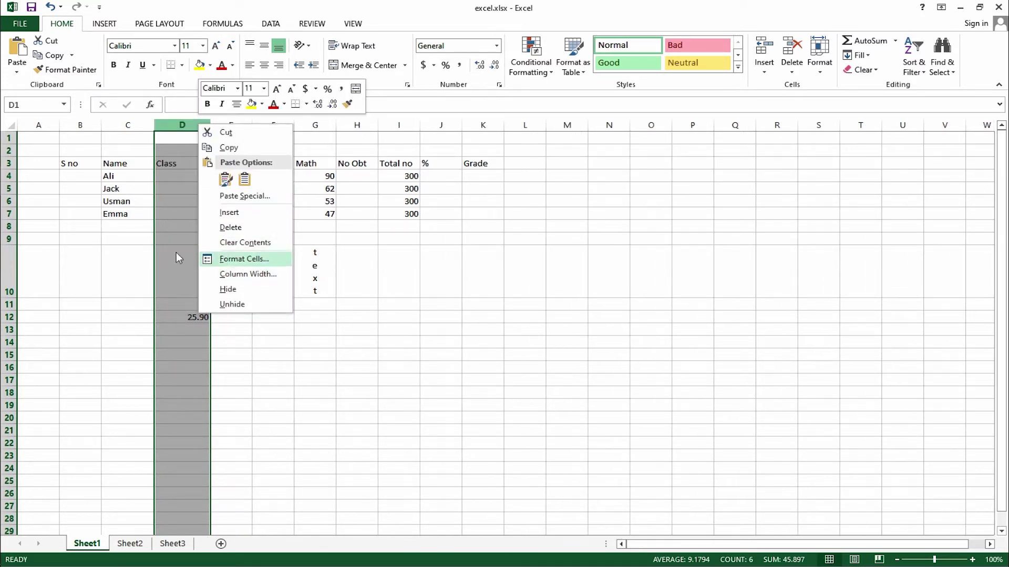
{"action": "left_click", "coordinate": [152, 191]}
{"action": "left_click_drag", "start_coordinate": [210, 125], "coordinate": [194, 125]}
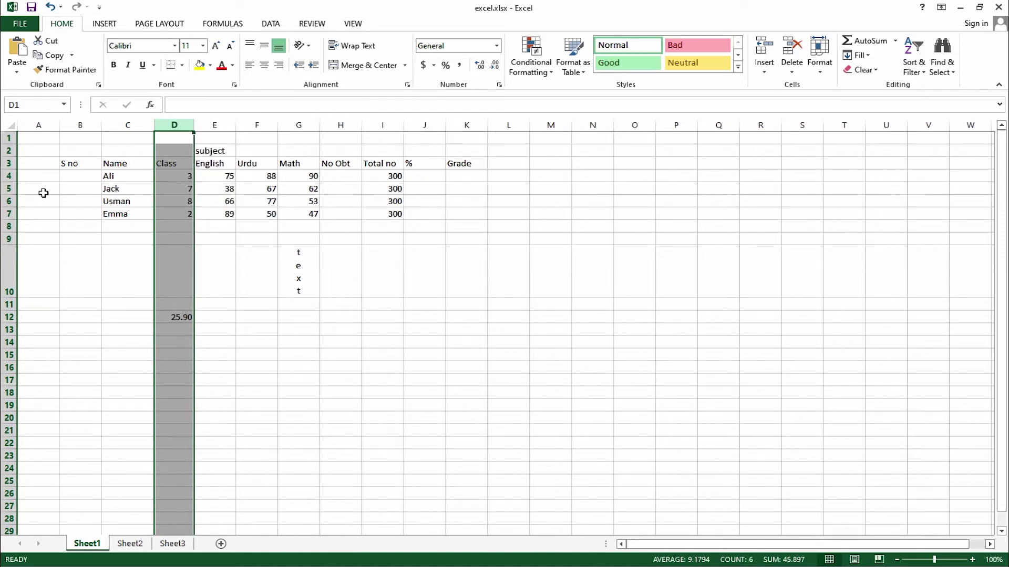
{"action": "left_click_drag", "start_coordinate": [9, 195], "coordinate": [9, 208]}
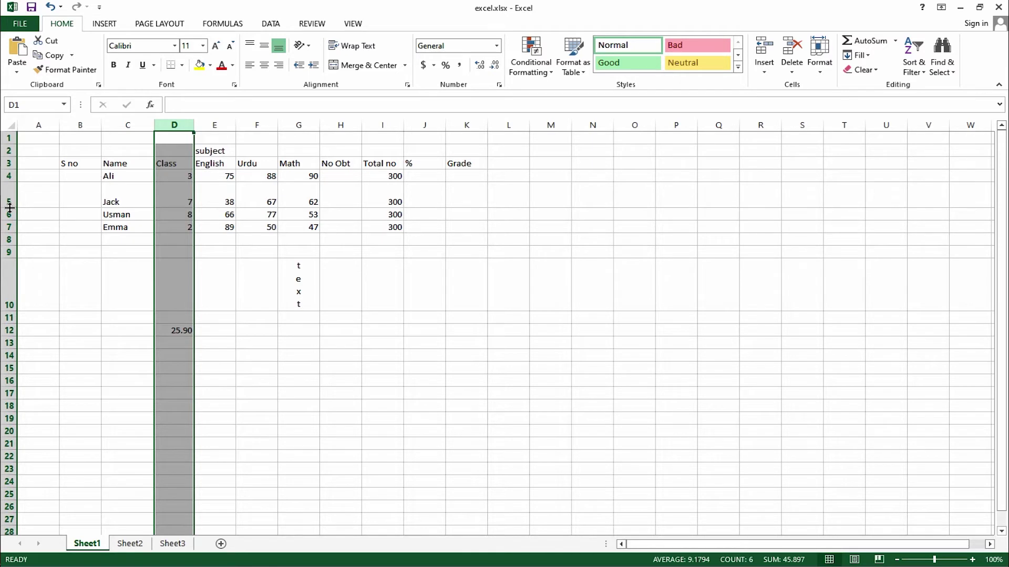
{"action": "left_click_drag", "start_coordinate": [9, 208], "coordinate": [9, 195]}
{"action": "right_click", "coordinate": [9, 189]}
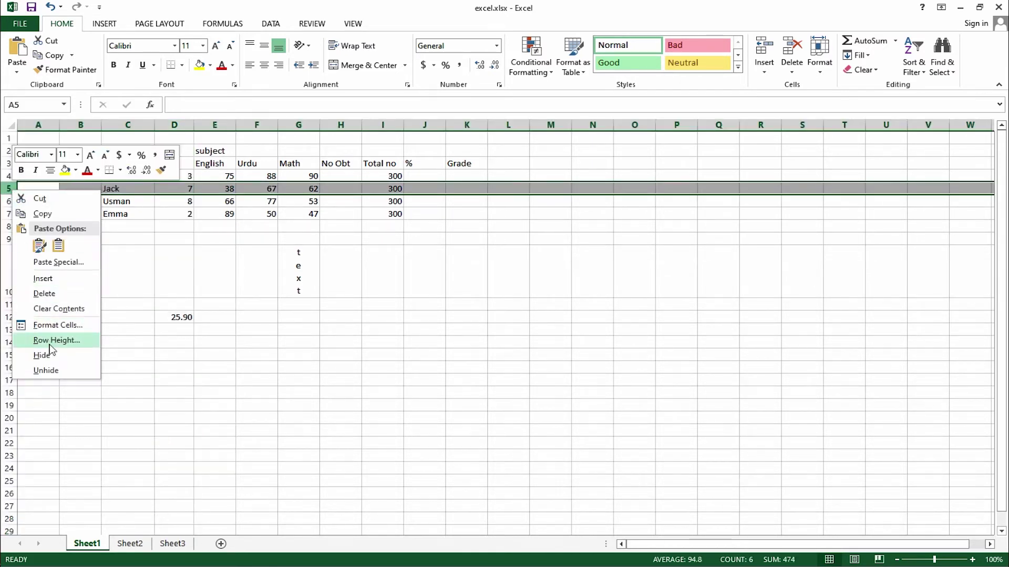
{"action": "left_click", "coordinate": [7, 190]}
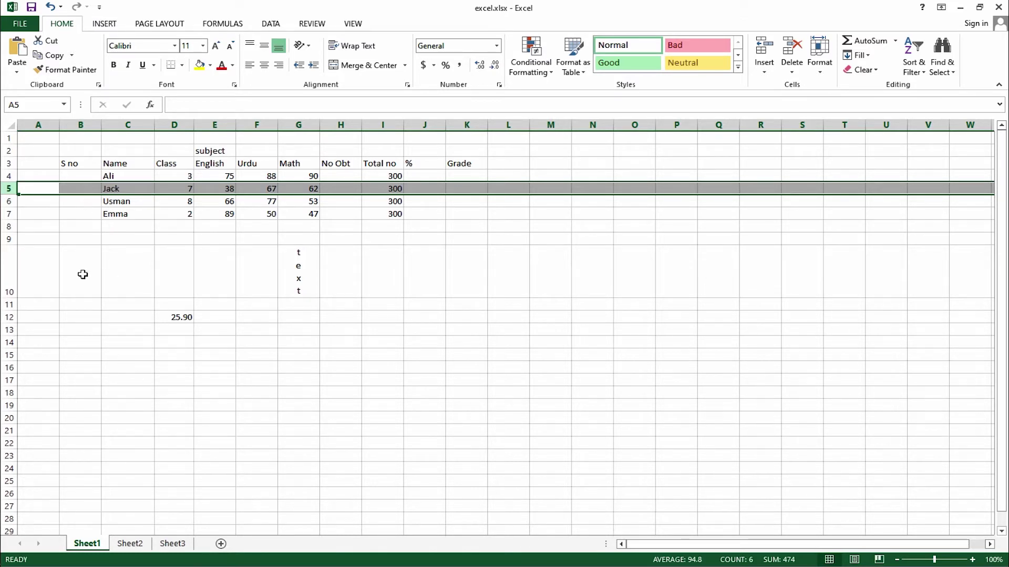
{"action": "left_click", "coordinate": [84, 330]}
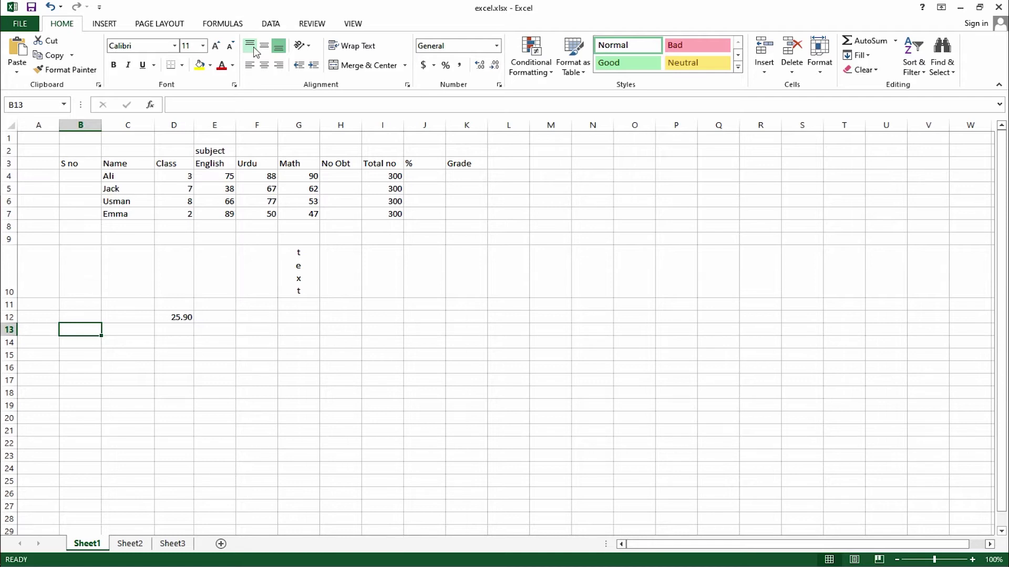
Step: Enter 'cat' in C10 and centre it vertically and horizontally
{"action": "left_click", "coordinate": [132, 266]}
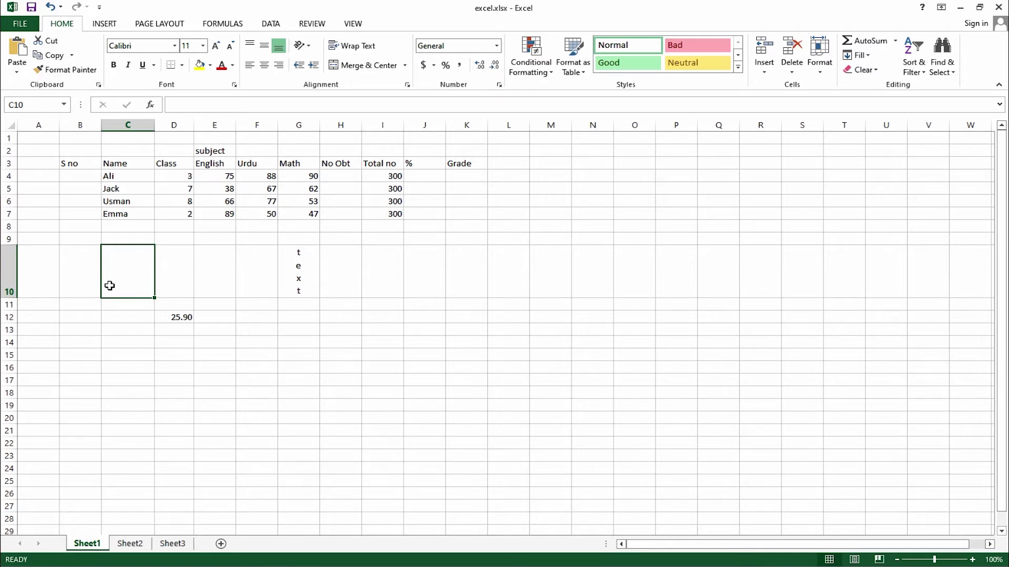
{"action": "type", "text": "cat"}
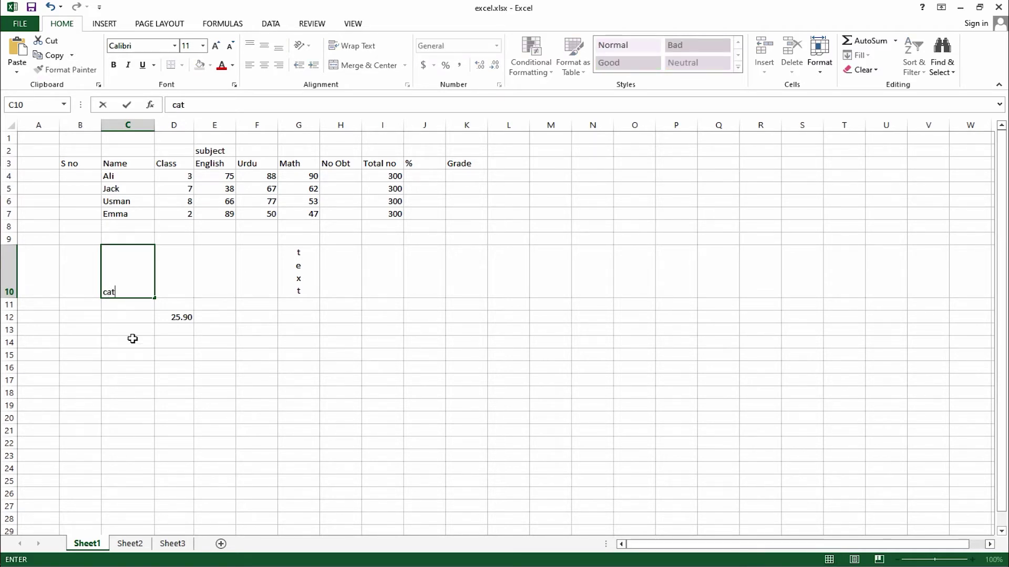
{"action": "left_click", "coordinate": [137, 354]}
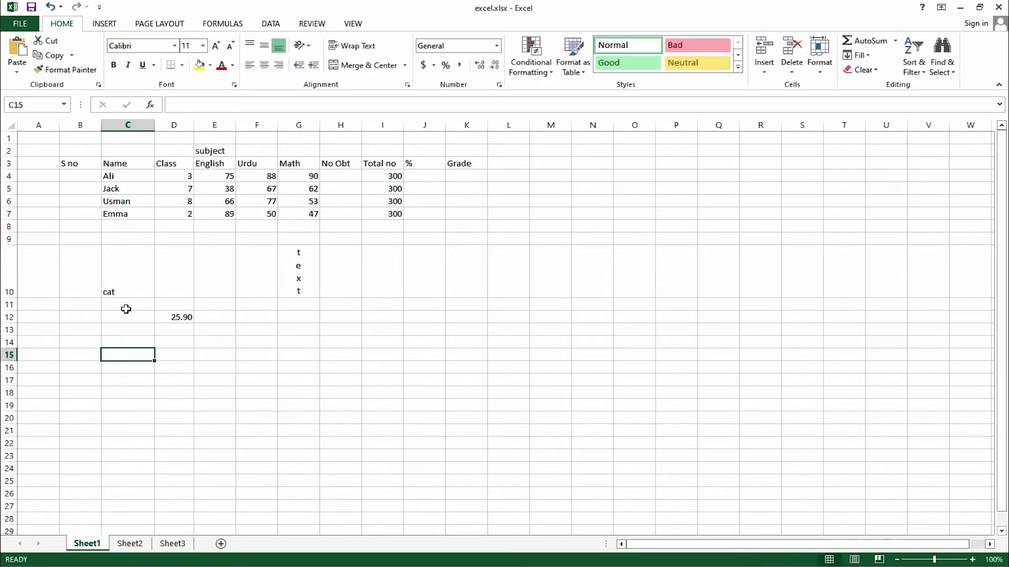
{"action": "left_click", "coordinate": [117, 271]}
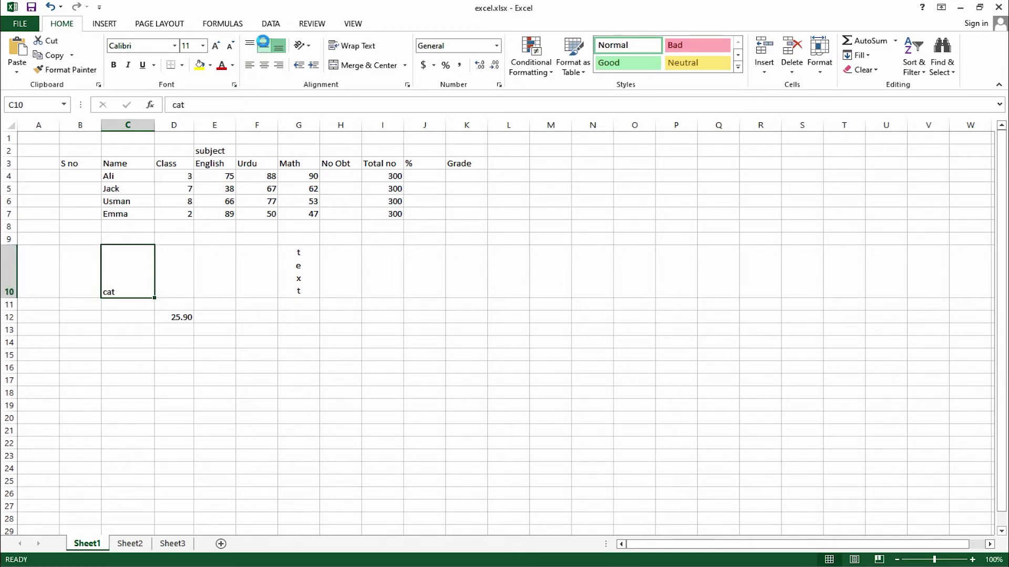
{"action": "left_click", "coordinate": [266, 48]}
{"action": "left_click", "coordinate": [270, 67]}
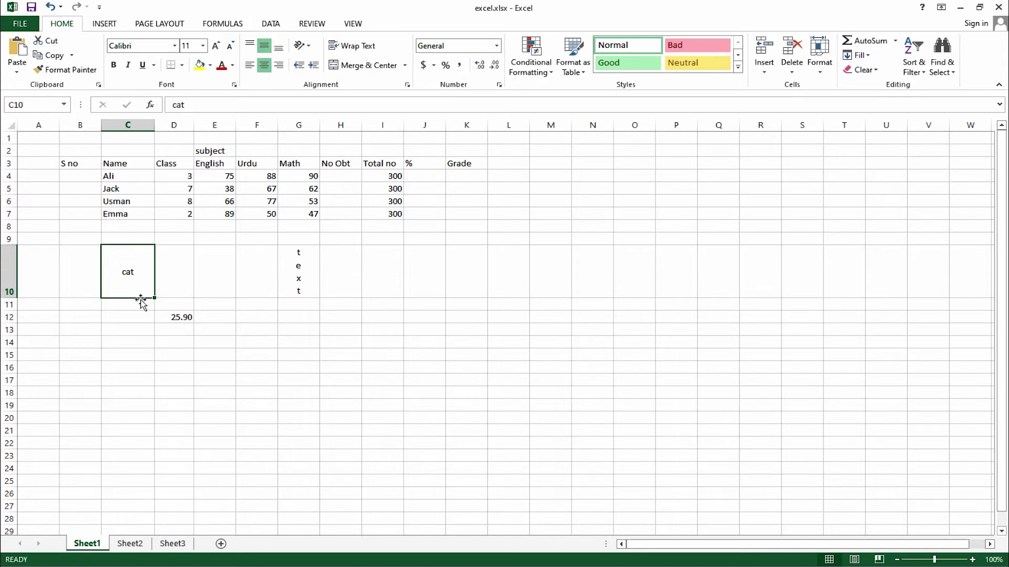
Step: Replace C10's text with 'I love cats'
{"action": "left_click", "coordinate": [303, 45]}
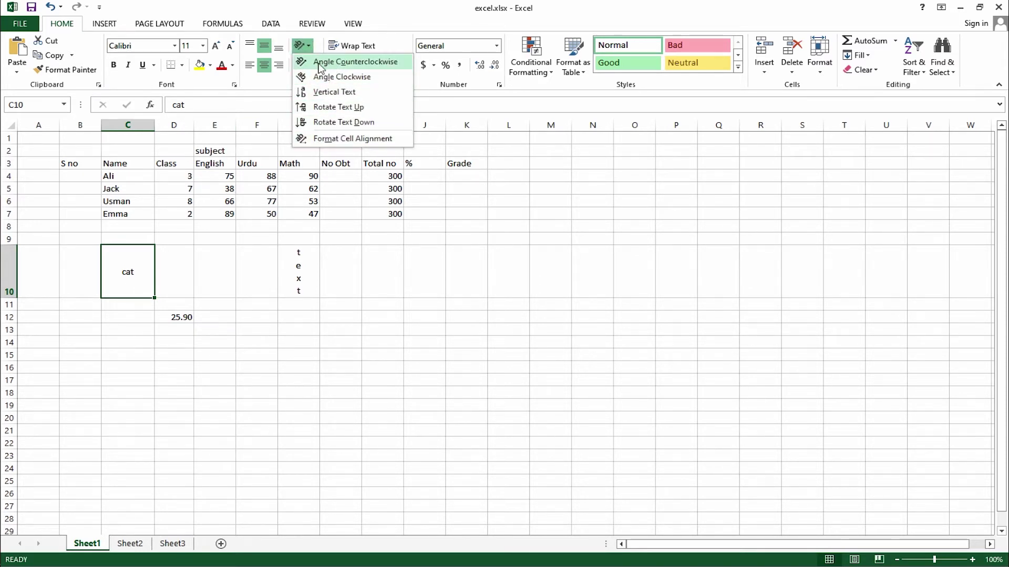
{"action": "left_click", "coordinate": [266, 88]}
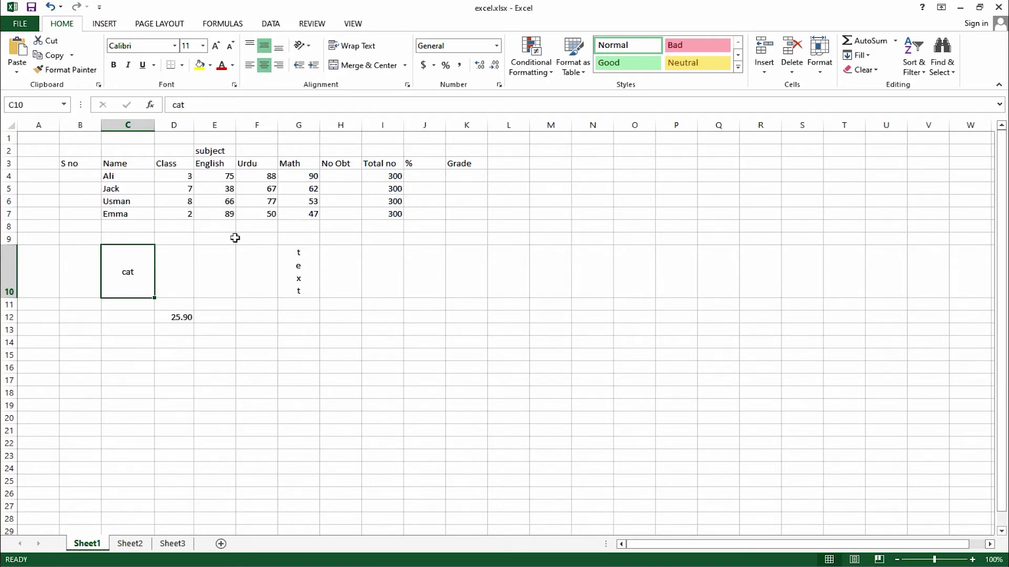
{"action": "type", "text": "I love cats"}
{"action": "left_click", "coordinate": [115, 314]}
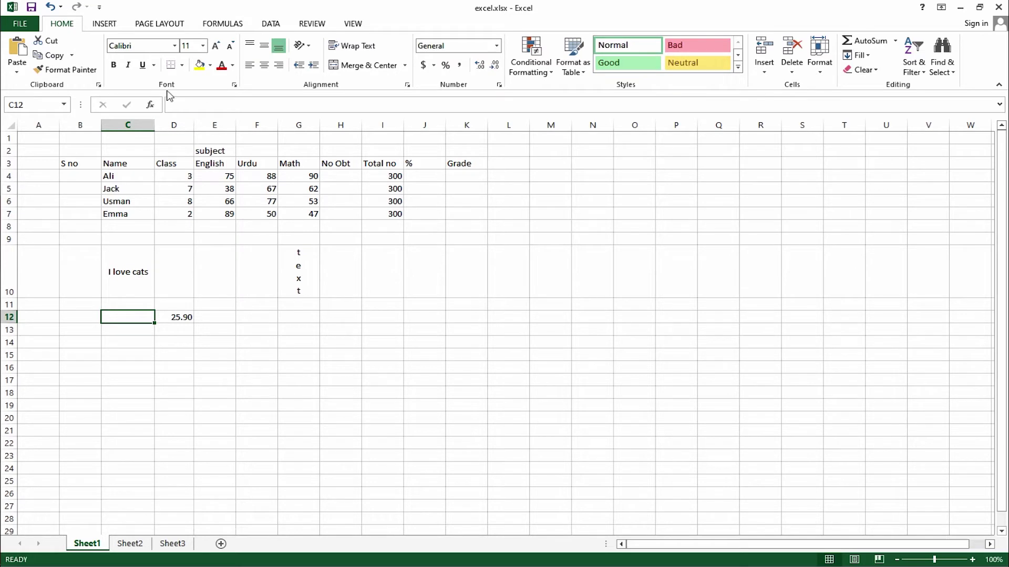
Step: Narrow column C, then apply Wrap Text to cell C10
{"action": "left_click_drag", "start_coordinate": [154, 125], "coordinate": [139, 126]}
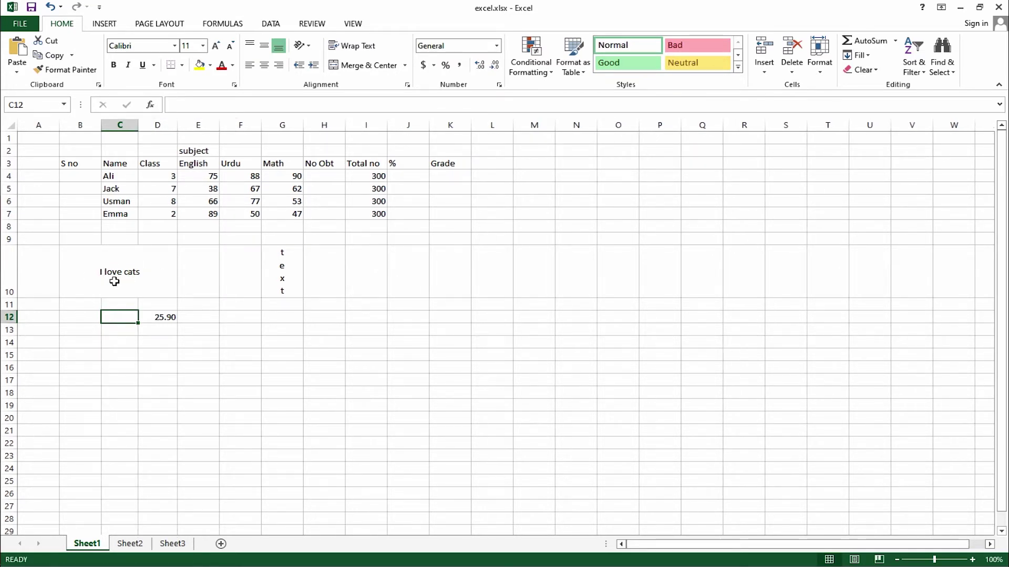
{"action": "left_click", "coordinate": [78, 273]}
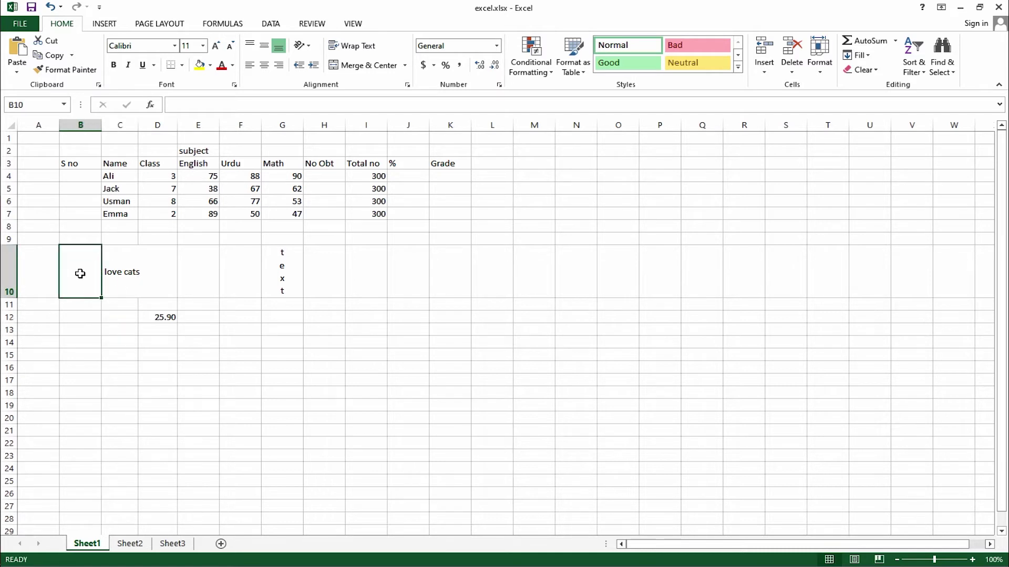
{"action": "left_click", "coordinate": [119, 268]}
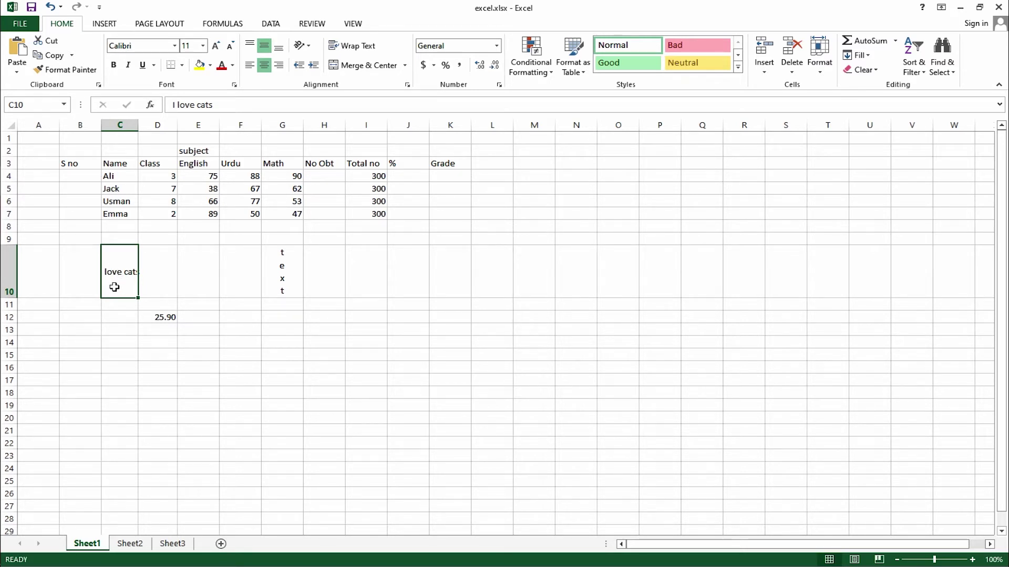
{"action": "left_click", "coordinate": [372, 52]}
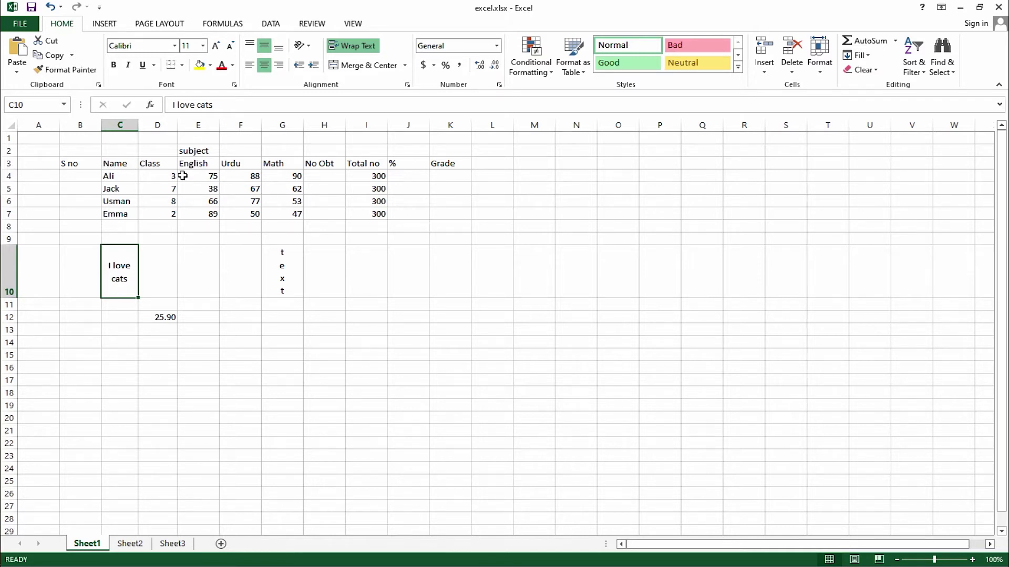
Step: Merge E2:G2 and centre the 'subject' heading over English, Urdu and Math
{"action": "left_click_drag", "start_coordinate": [202, 164], "coordinate": [286, 164]}
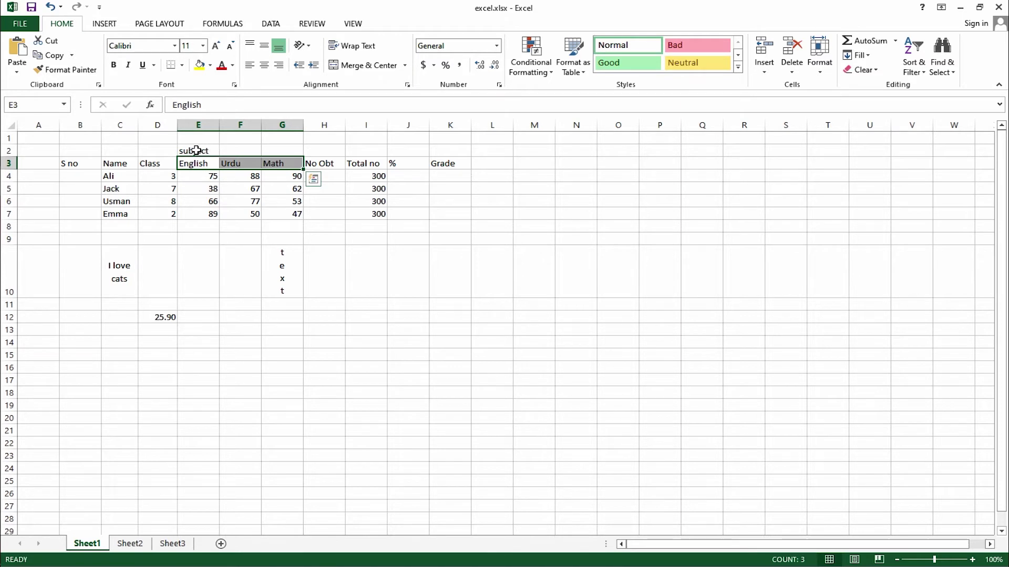
{"action": "left_click", "coordinate": [209, 151]}
{"action": "left_click_drag", "start_coordinate": [209, 151], "coordinate": [278, 151]}
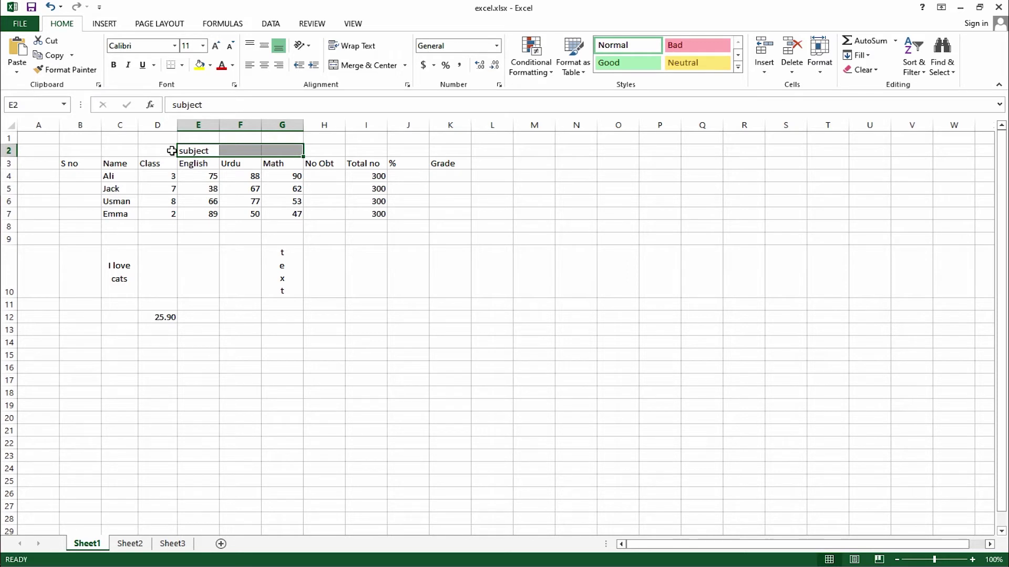
{"action": "left_click", "coordinate": [361, 65]}
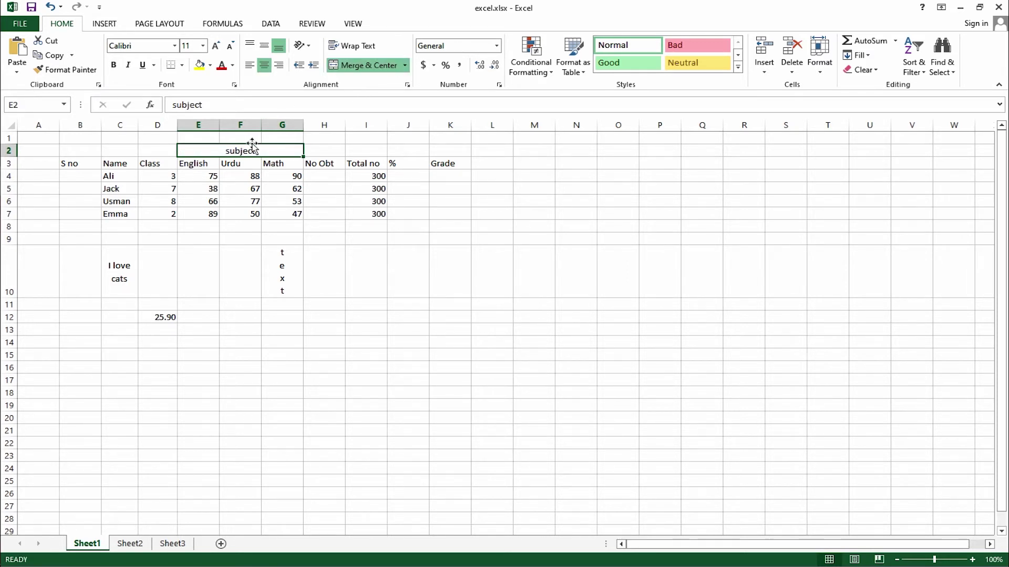
Step: Unmerge the heading cells, then merge and centre E2:G2 again
{"action": "left_click", "coordinate": [405, 65]}
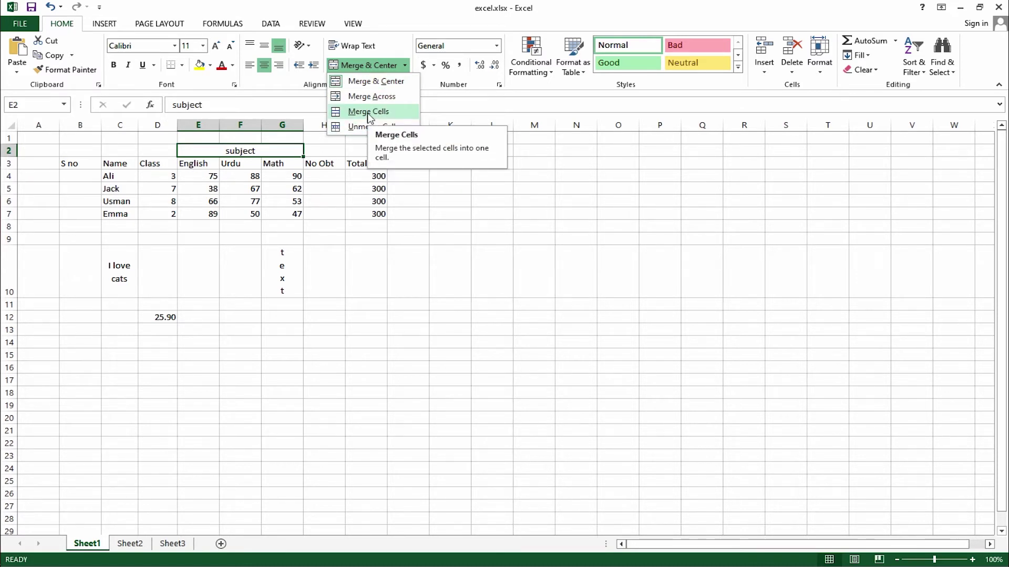
{"action": "left_click", "coordinate": [368, 81]}
{"action": "left_click", "coordinate": [371, 65]}
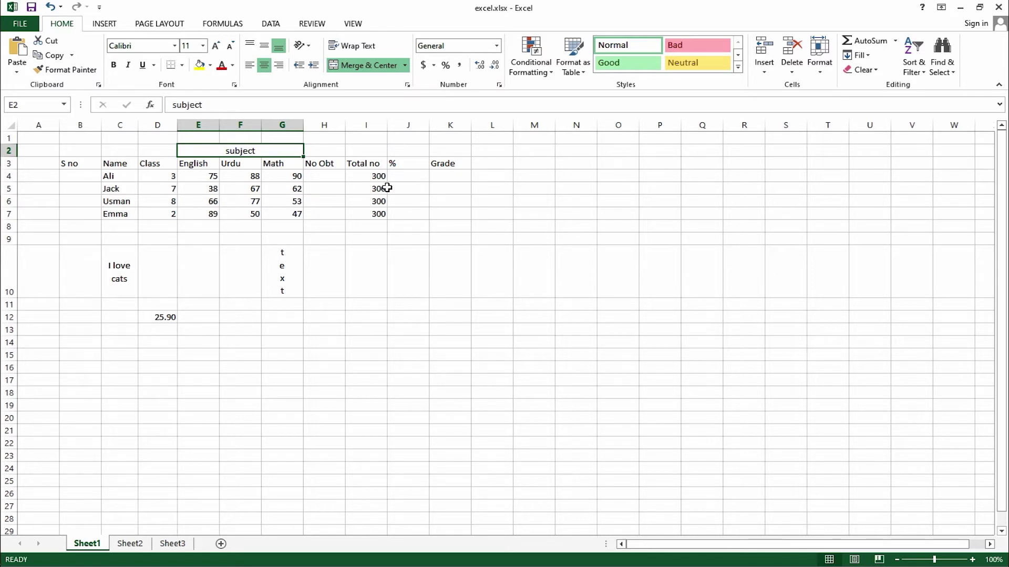
{"action": "left_click", "coordinate": [496, 47]}
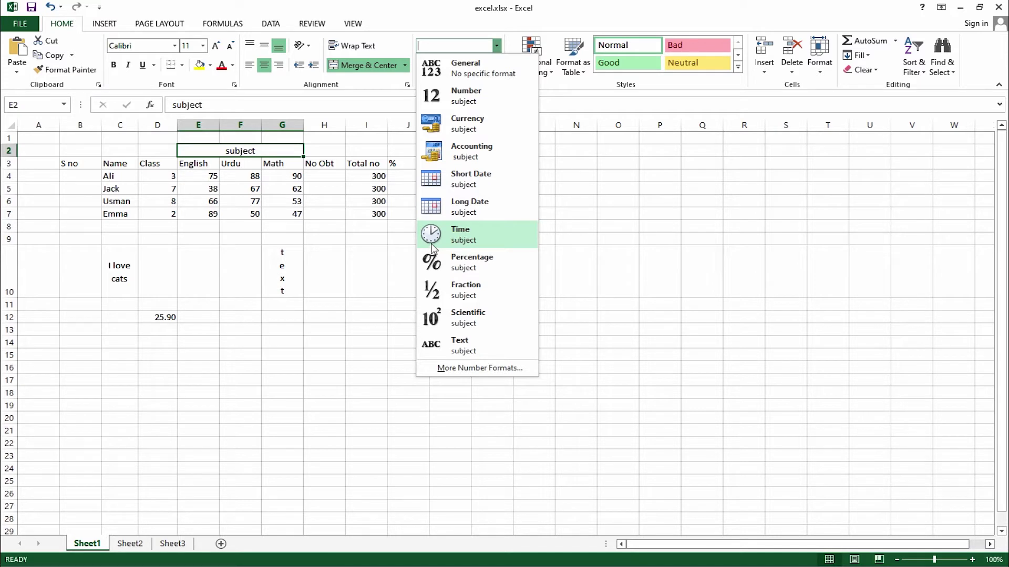
Step: Adjust D12's decimal places up and down until 25.897 displays as 26
{"action": "key", "text": "Escape"}
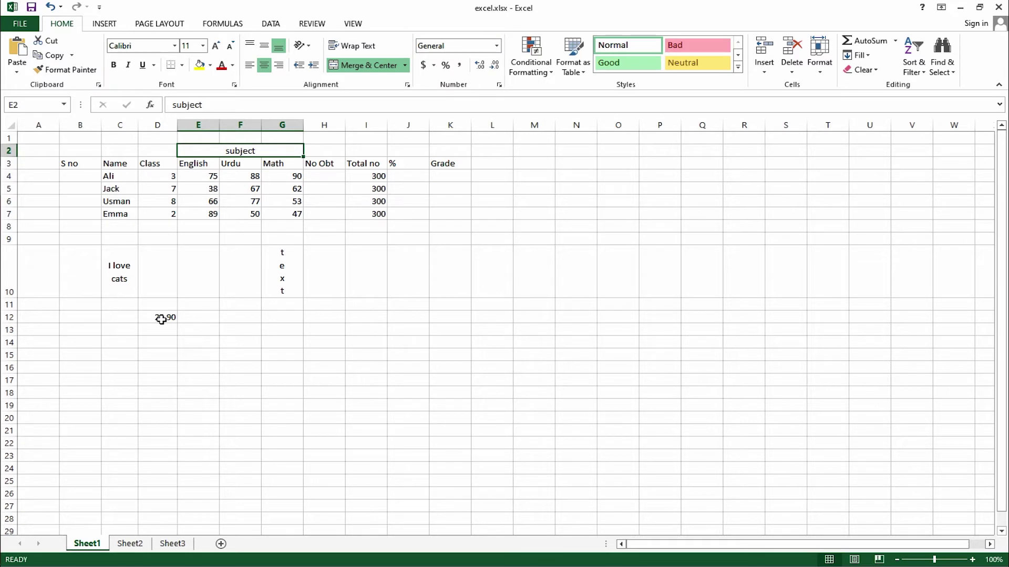
{"action": "left_click", "coordinate": [162, 318]}
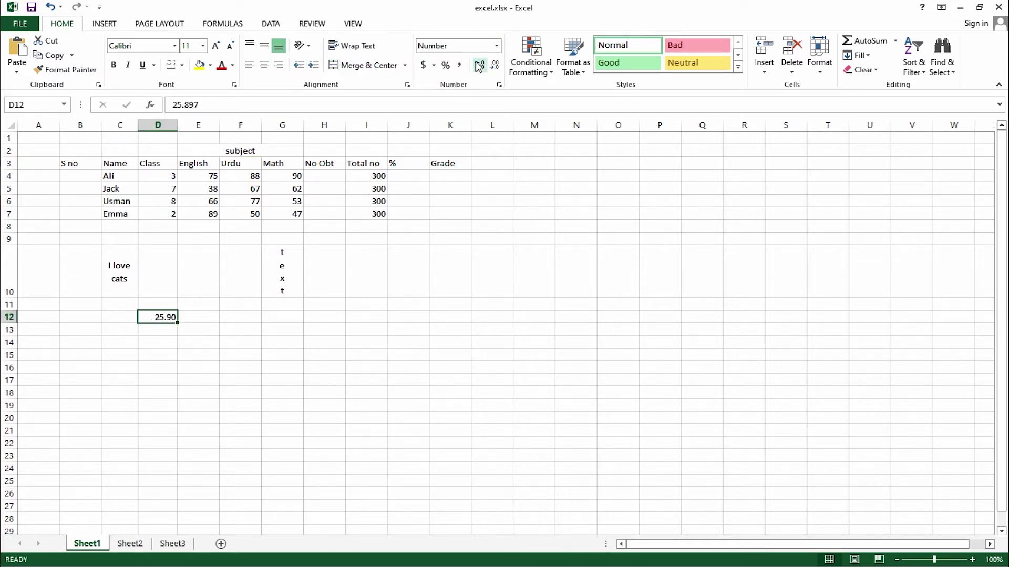
{"action": "left_click", "coordinate": [496, 67]}
{"action": "left_click", "coordinate": [496, 67]}
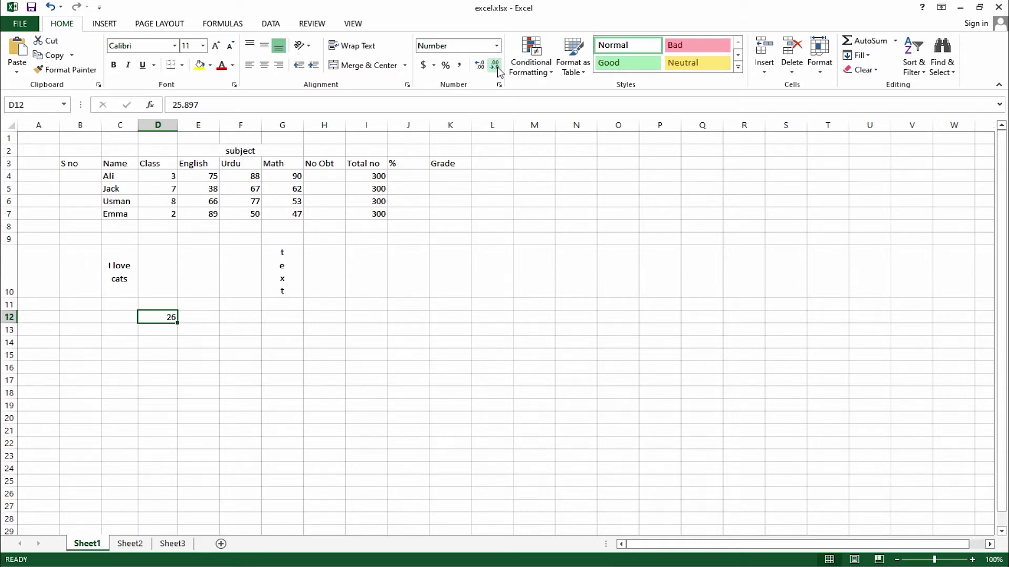
{"action": "left_click", "coordinate": [479, 65]}
{"action": "left_click", "coordinate": [479, 65]}
{"action": "left_click", "coordinate": [479, 65]}
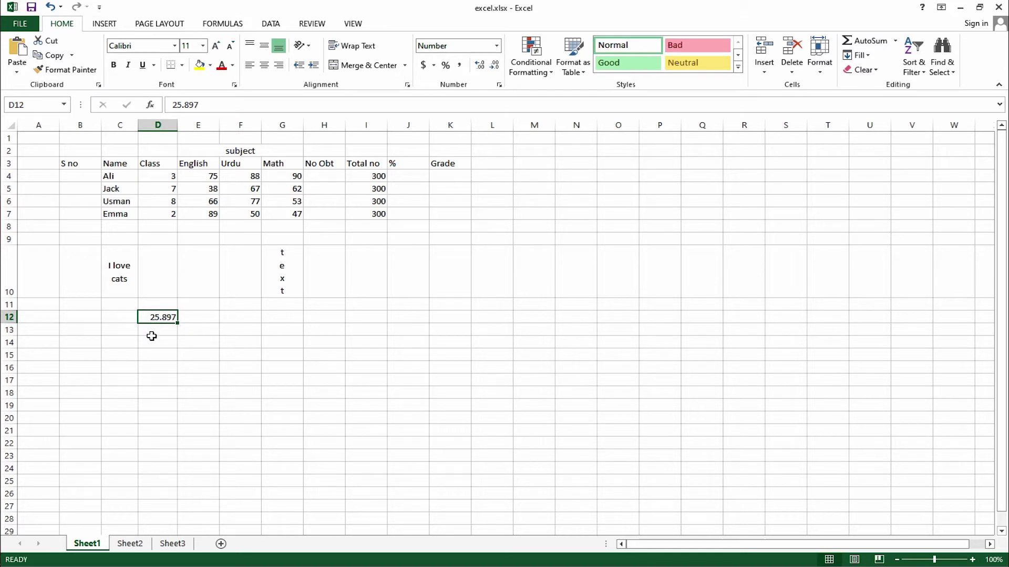
{"action": "left_click", "coordinate": [496, 67]}
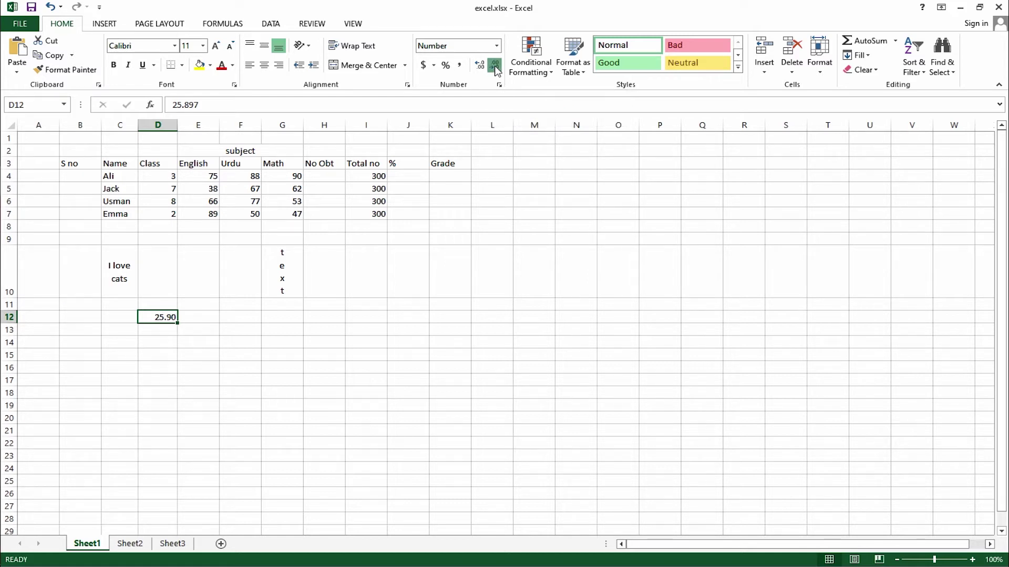
{"action": "left_click", "coordinate": [496, 67]}
{"action": "left_click", "coordinate": [496, 68]}
{"action": "left_click", "coordinate": [434, 65]}
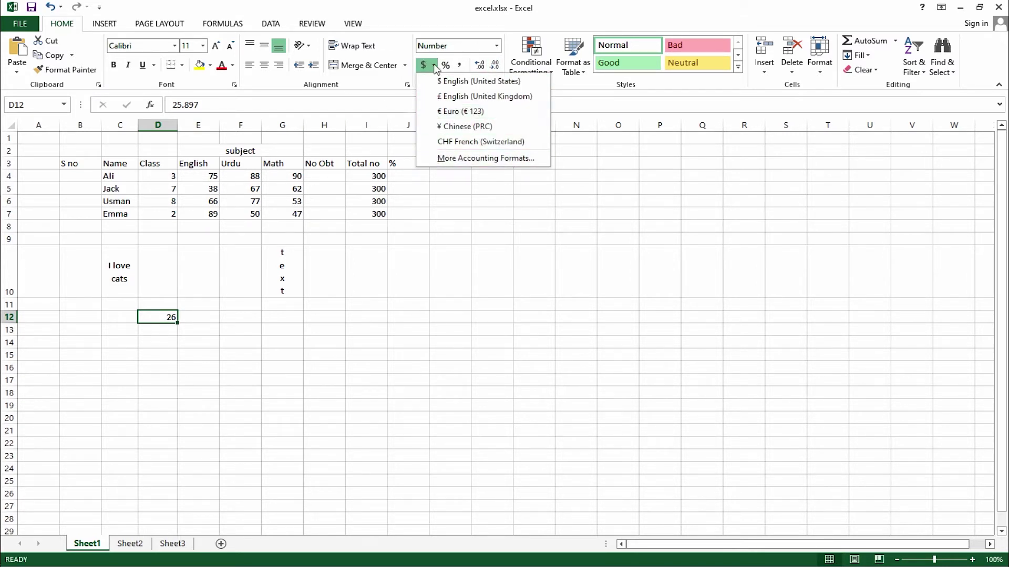
{"action": "left_click", "coordinate": [435, 65]}
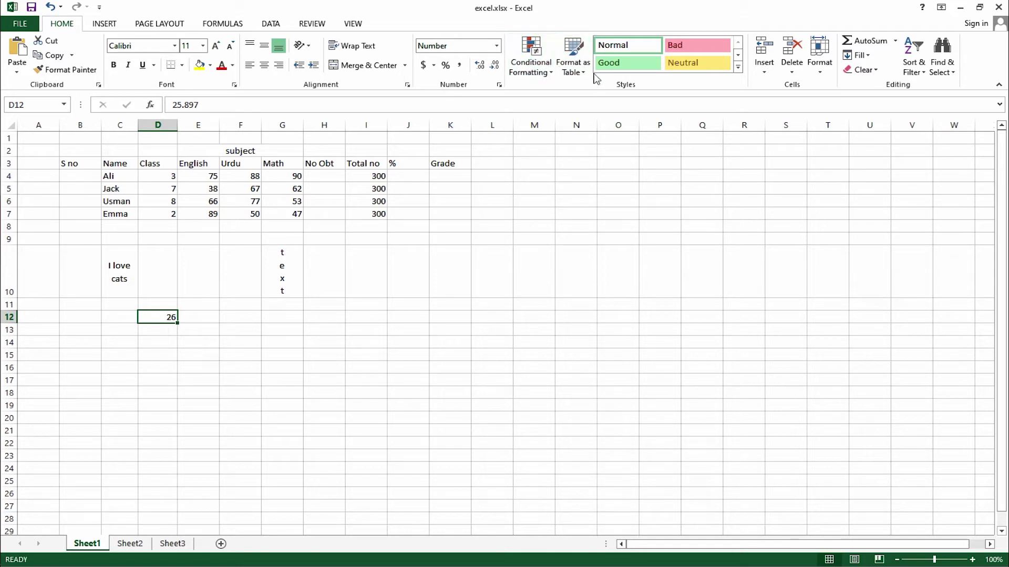
{"action": "left_click_drag", "start_coordinate": [114, 164], "coordinate": [386, 210]}
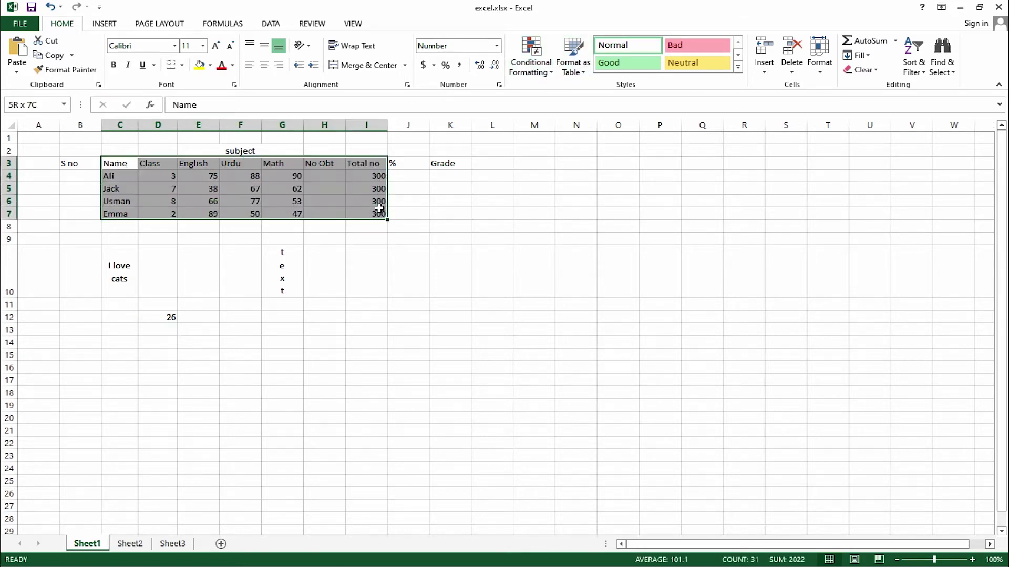
{"action": "left_click", "coordinate": [573, 58]}
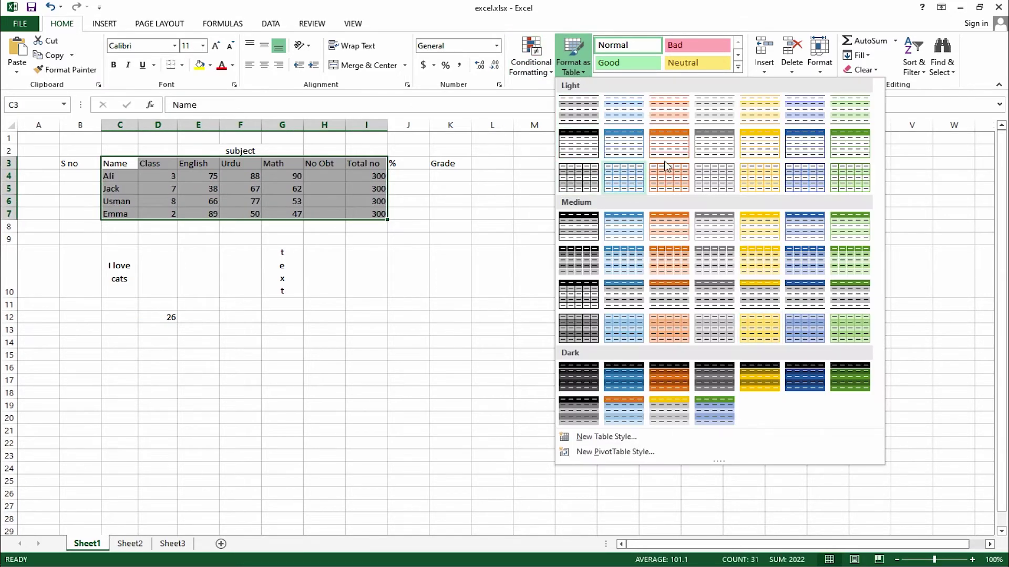
{"action": "left_click", "coordinate": [689, 177]}
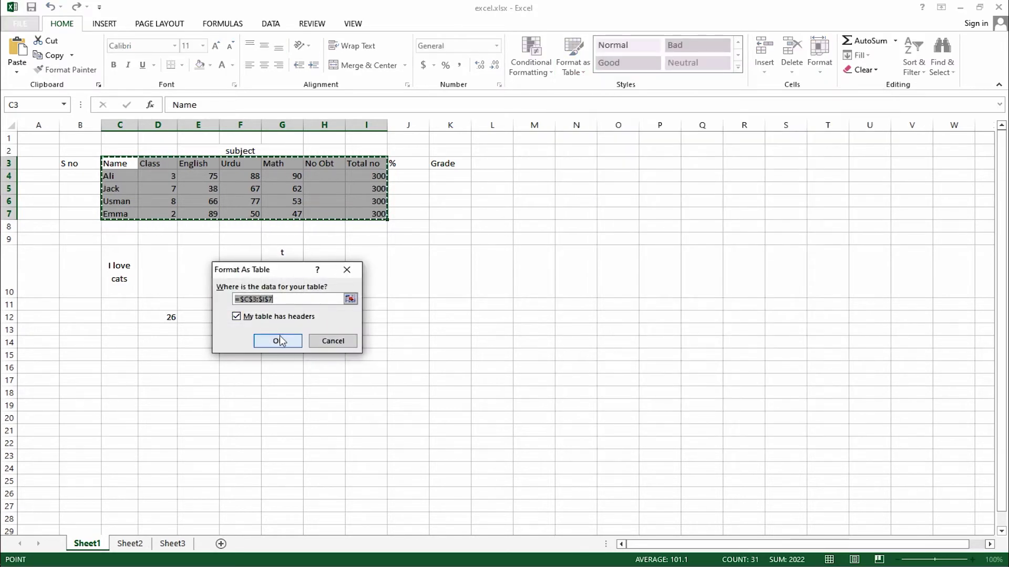
{"action": "left_click", "coordinate": [254, 340]}
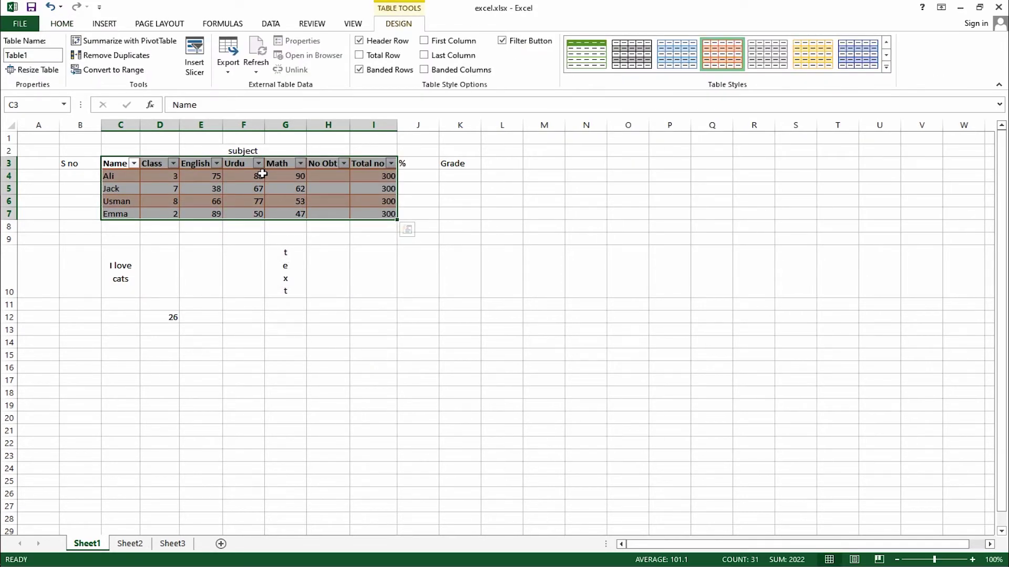
{"action": "left_click", "coordinate": [51, 7]}
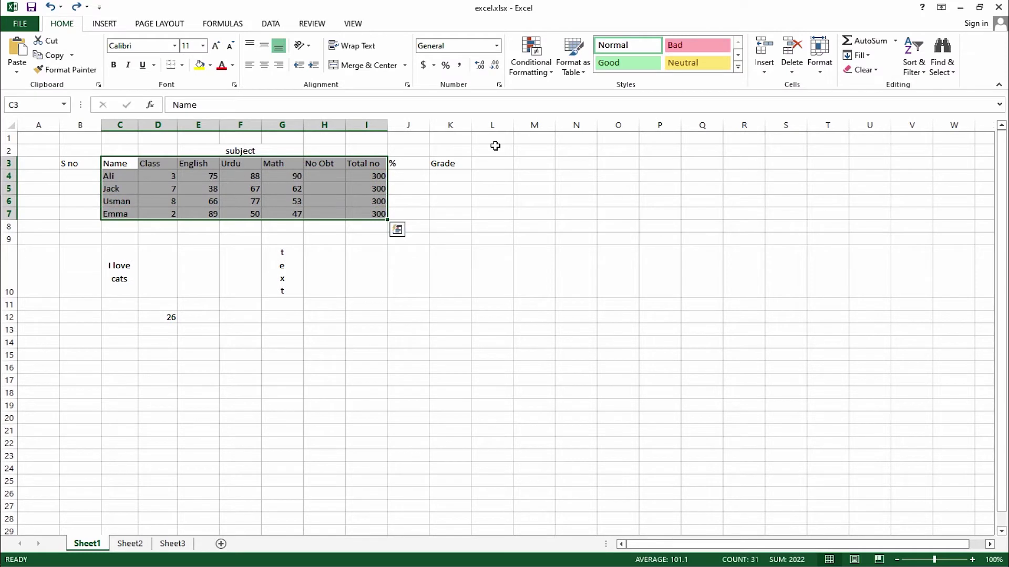
{"action": "left_click", "coordinate": [460, 201]}
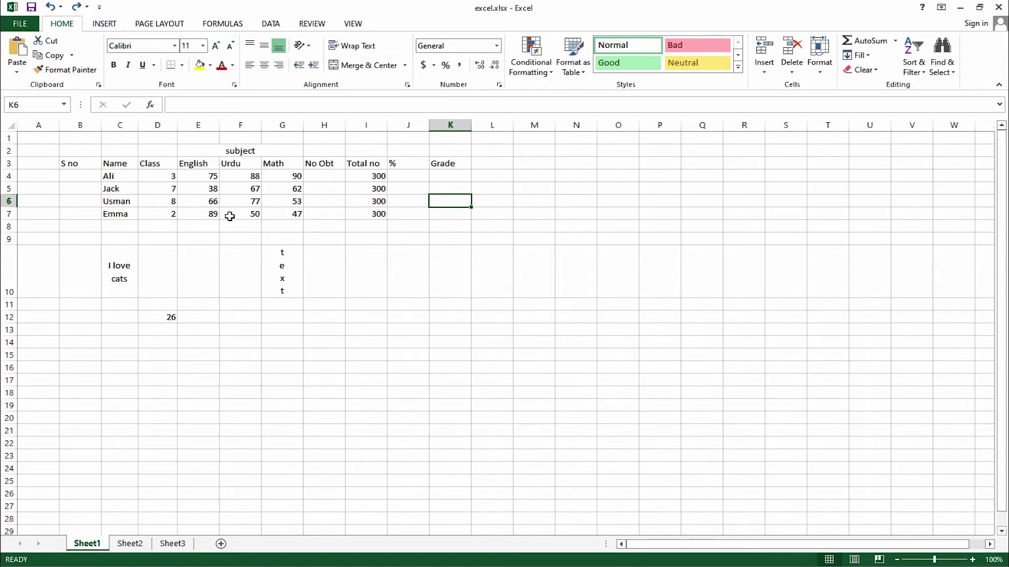
{"action": "left_click_drag", "start_coordinate": [211, 176], "coordinate": [320, 173]}
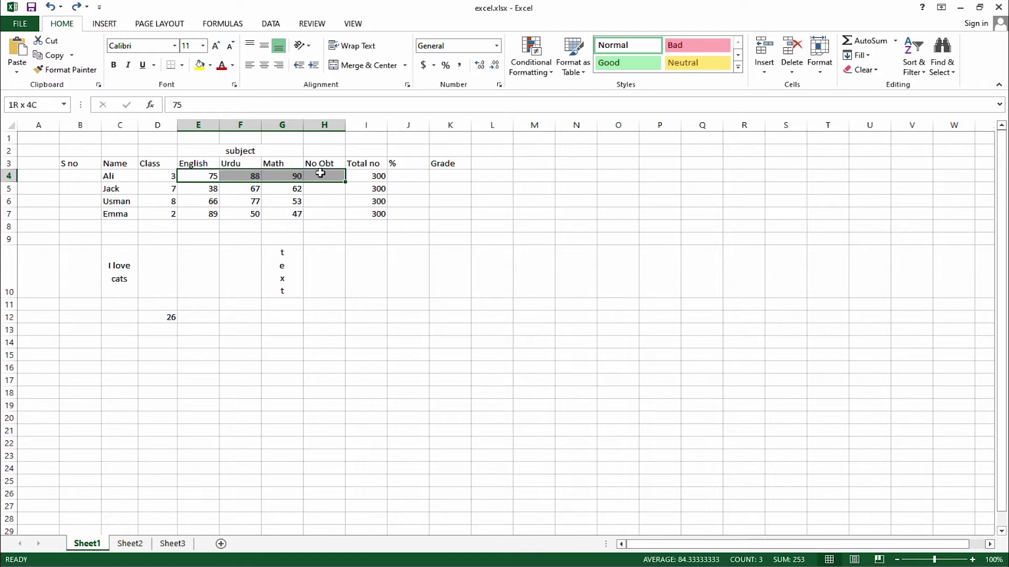
{"action": "left_click", "coordinate": [865, 41]}
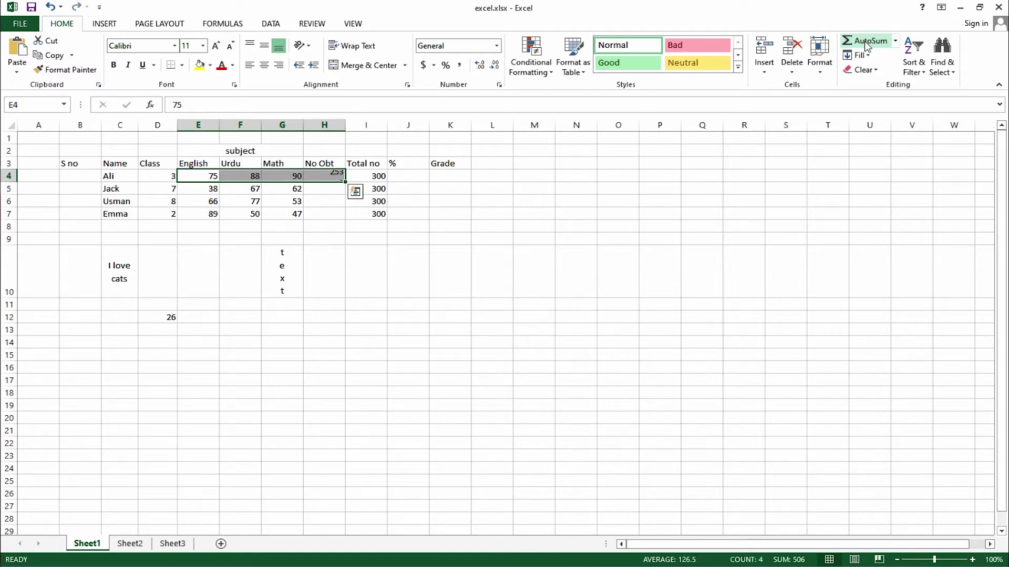
{"action": "left_click", "coordinate": [330, 176]}
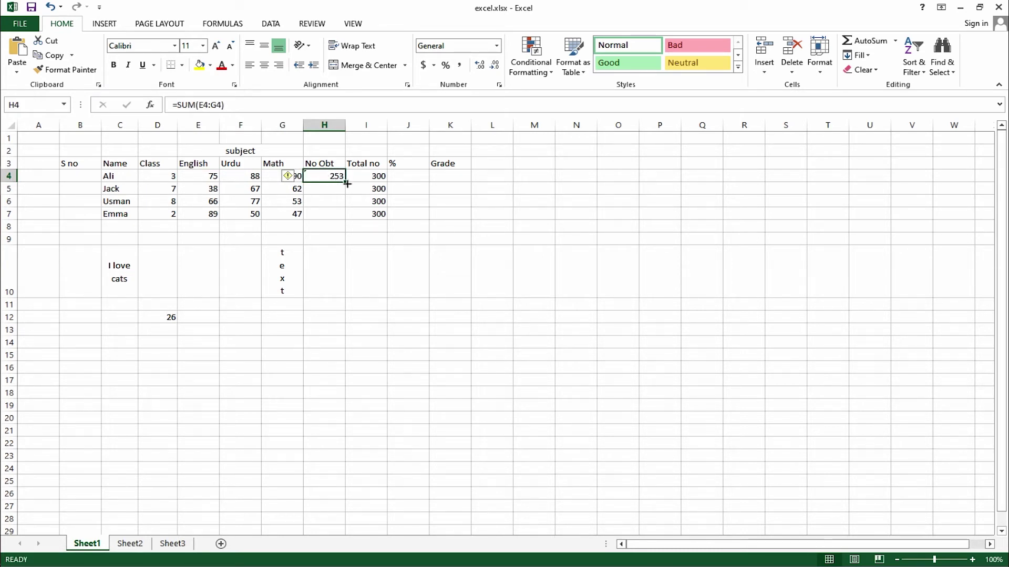
{"action": "left_click_drag", "start_coordinate": [347, 184], "coordinate": [347, 217]}
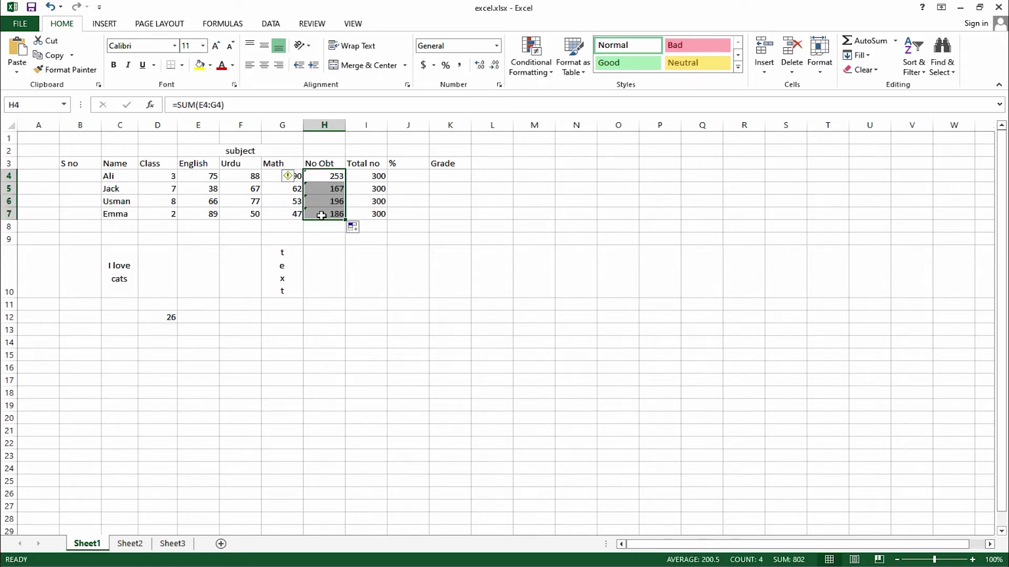
{"action": "left_click_drag", "start_coordinate": [178, 179], "coordinate": [288, 176]}
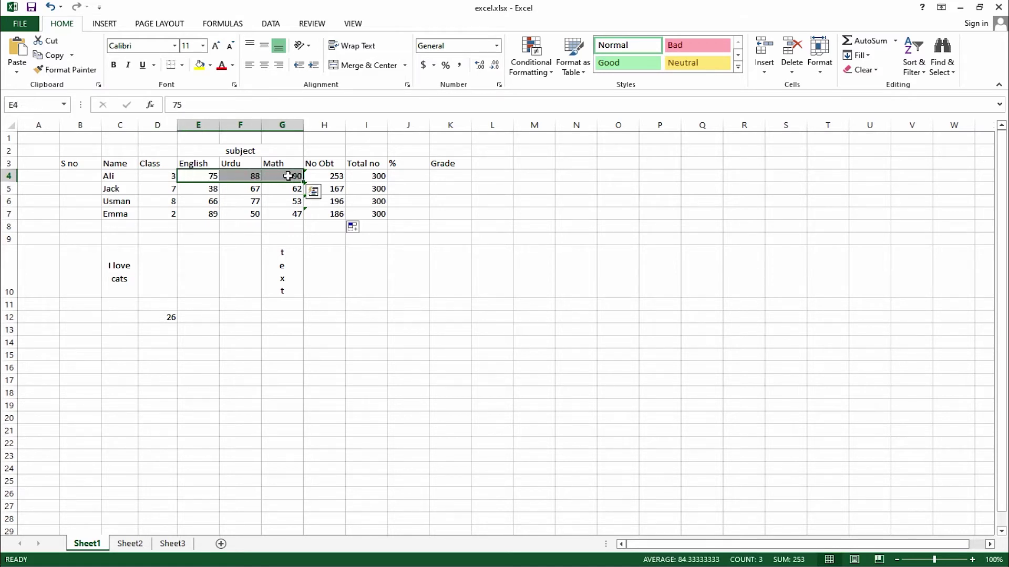
{"action": "left_click", "coordinate": [336, 189]}
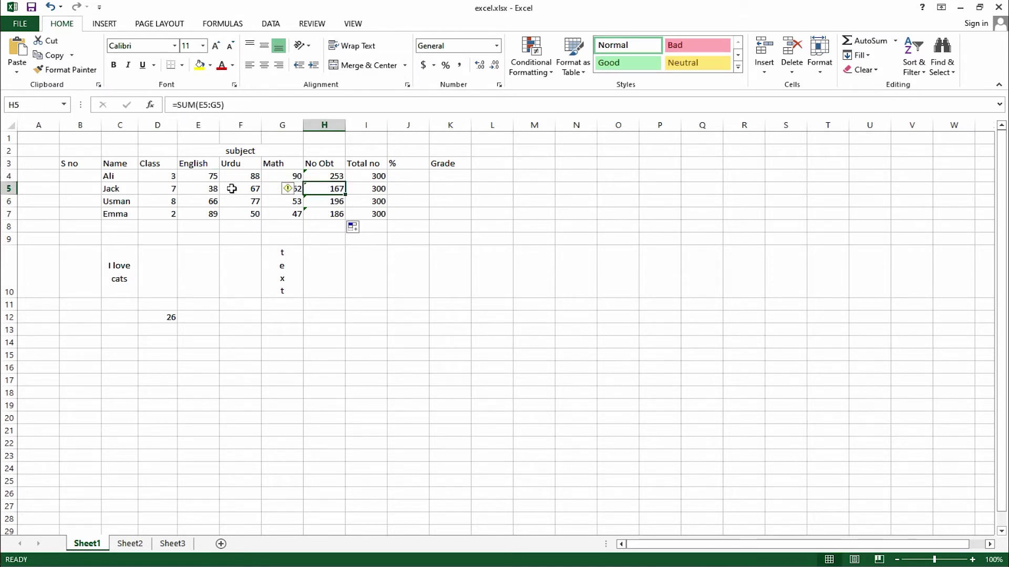
{"action": "left_click_drag", "start_coordinate": [213, 188], "coordinate": [284, 188]}
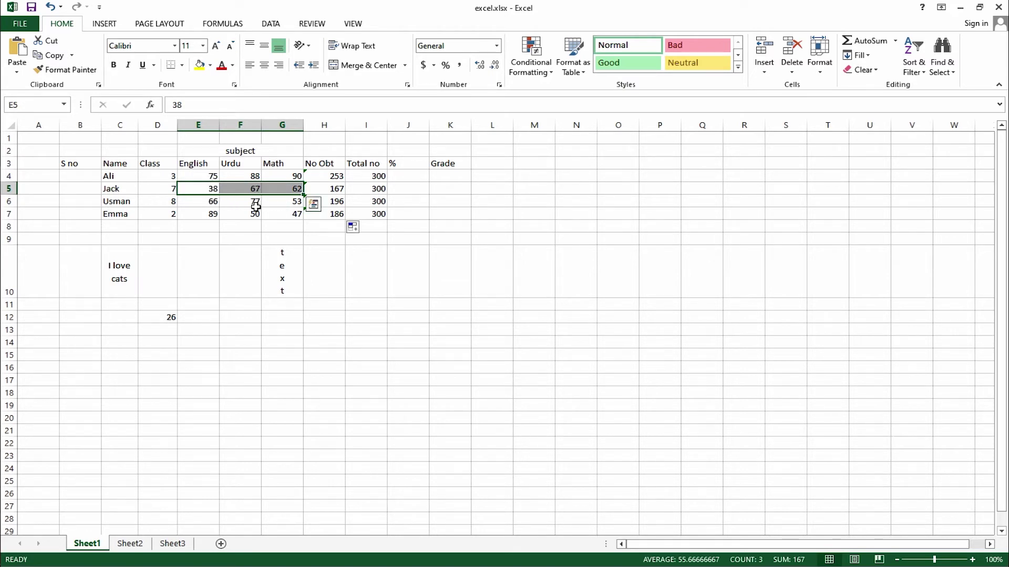
{"action": "left_click", "coordinate": [326, 177]}
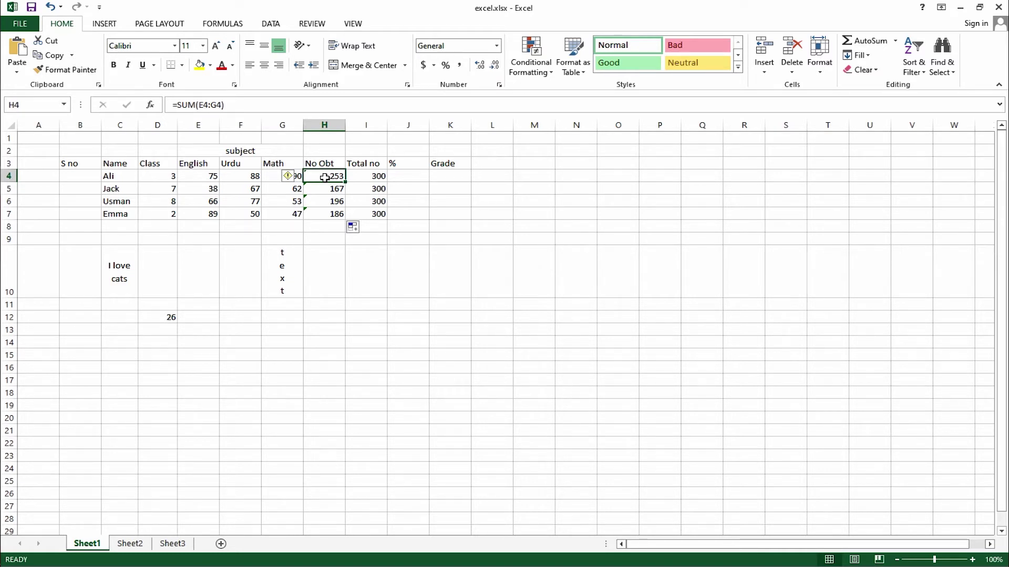
{"action": "left_click_drag", "start_coordinate": [327, 179], "coordinate": [331, 213]}
{"action": "left_click", "coordinate": [534, 322]}
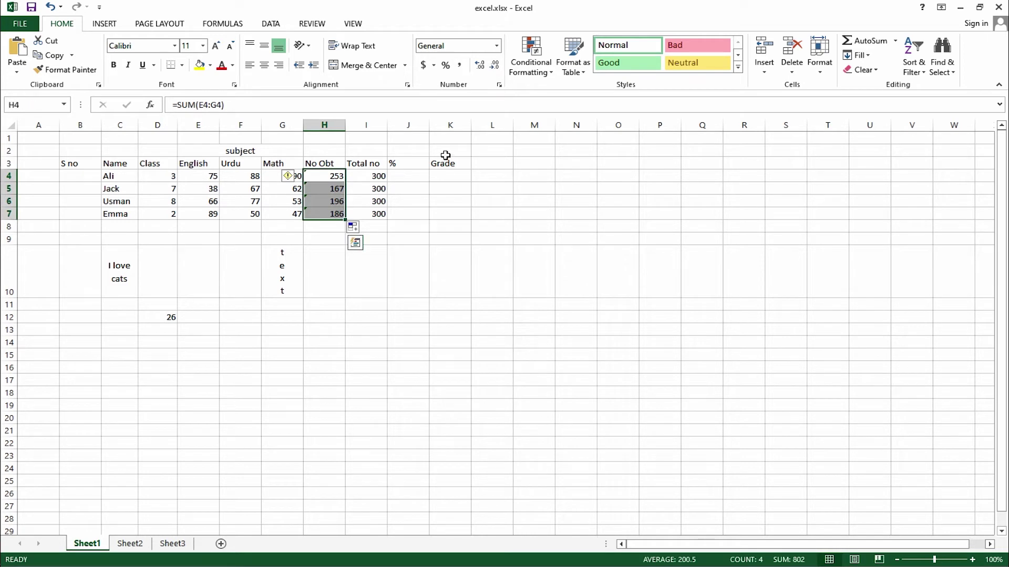
{"action": "left_click", "coordinate": [864, 73]}
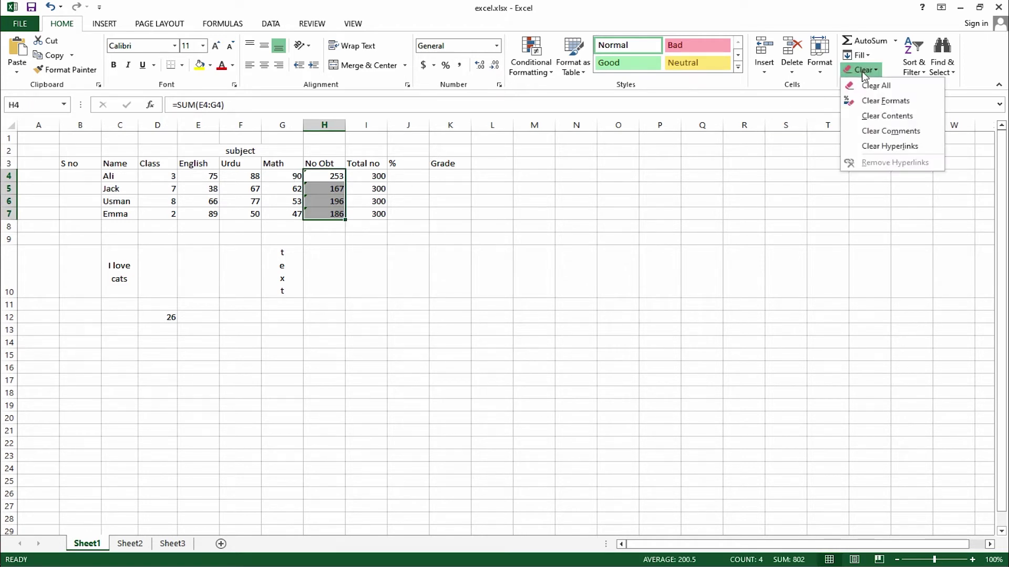
{"action": "left_click", "coordinate": [873, 86]}
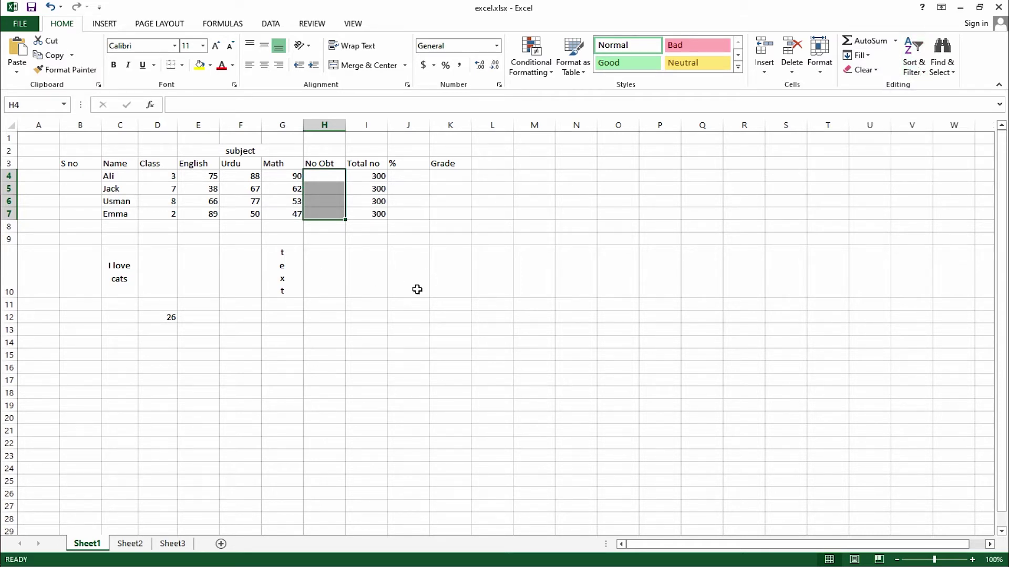
Step: Enter 2, 7, 6, 9 and 1 down cells E15:E19
{"action": "left_click", "coordinate": [194, 358]}
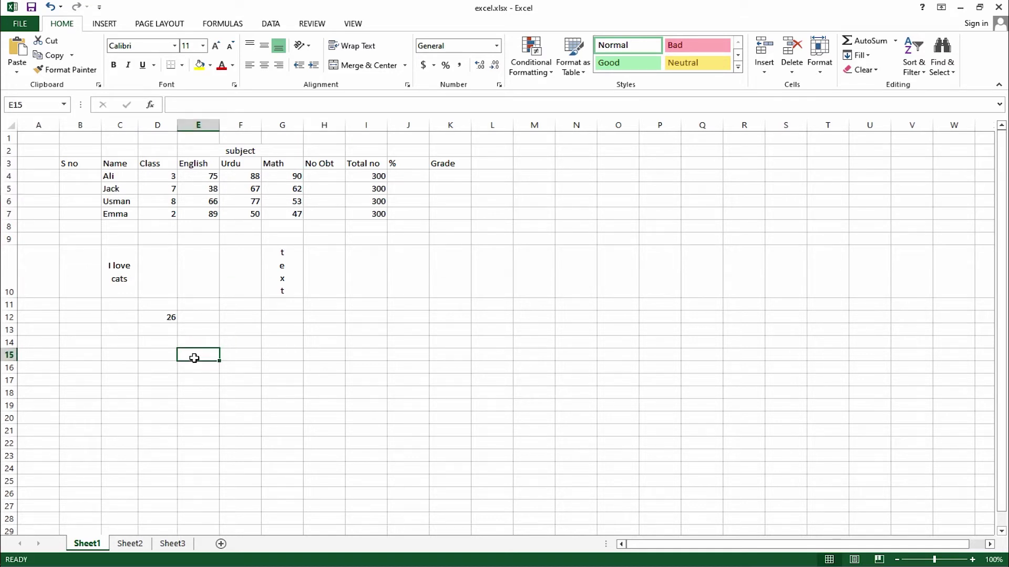
{"action": "type", "text": "2"}
{"action": "key", "text": "Return"}
{"action": "type", "text": "7"}
{"action": "key", "text": "Return"}
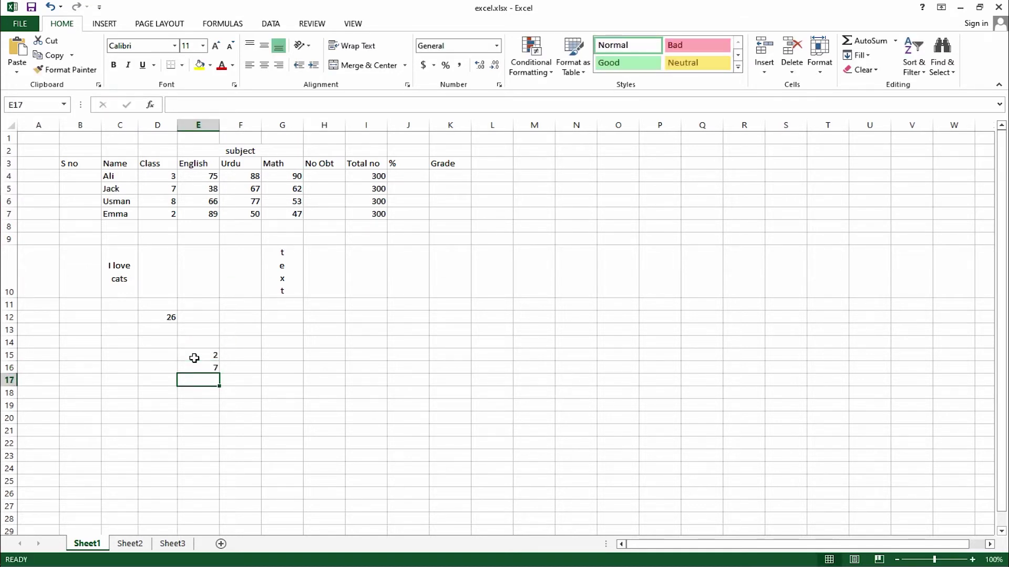
{"action": "type", "text": "6"}
{"action": "key", "text": "Return"}
{"action": "type", "text": "9"}
{"action": "key", "text": "Return"}
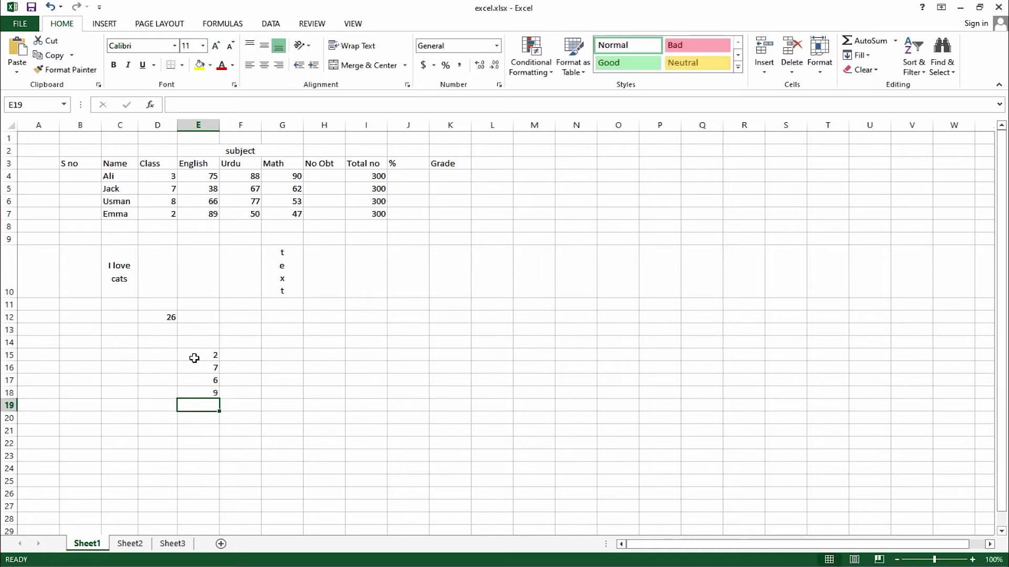
{"action": "type", "text": "1"}
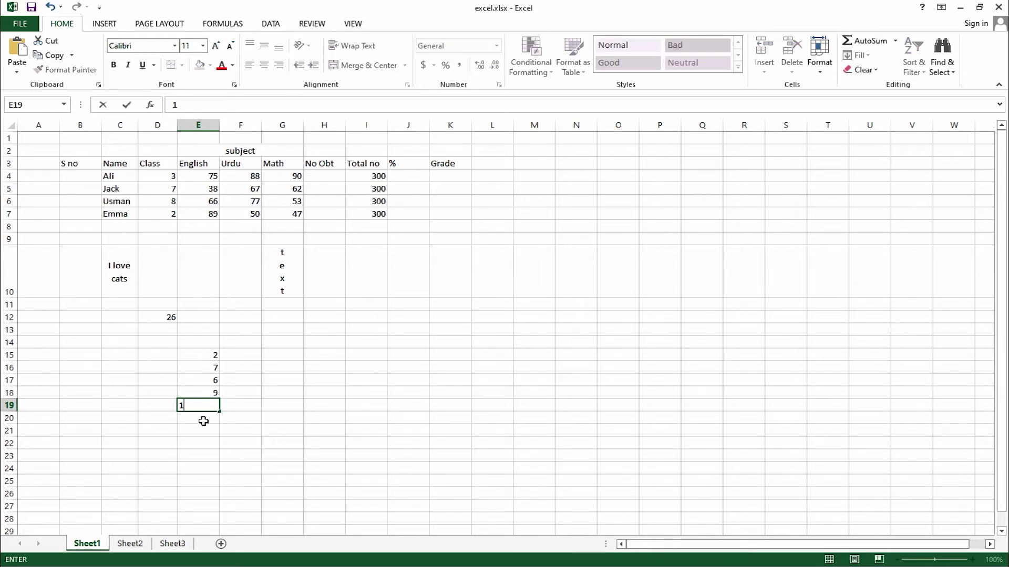
{"action": "key", "text": "Return"}
Step: Sort E15:E19 smallest to largest, then largest to smallest
{"action": "left_click_drag", "start_coordinate": [216, 359], "coordinate": [216, 405]}
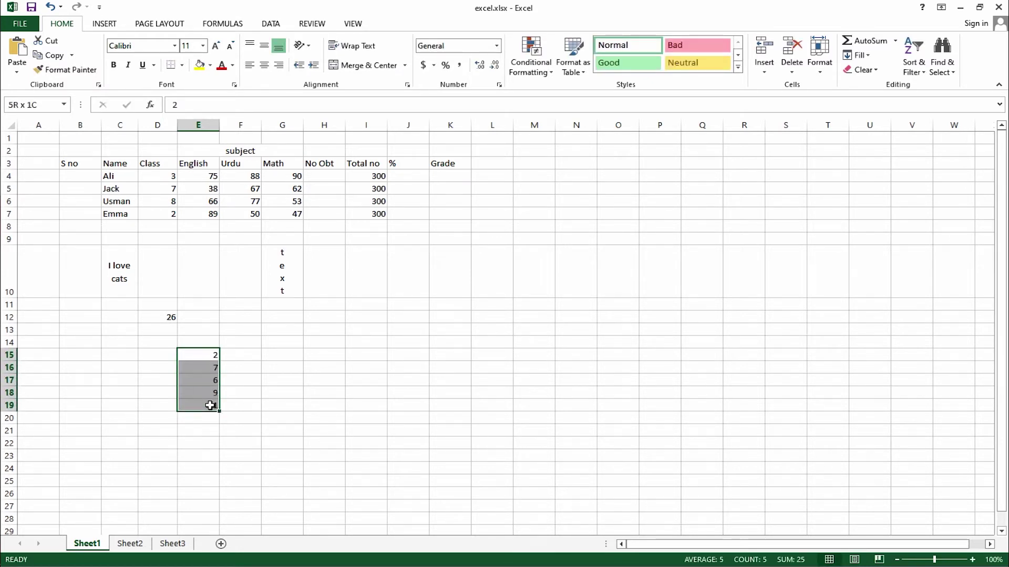
{"action": "left_click", "coordinate": [914, 58]}
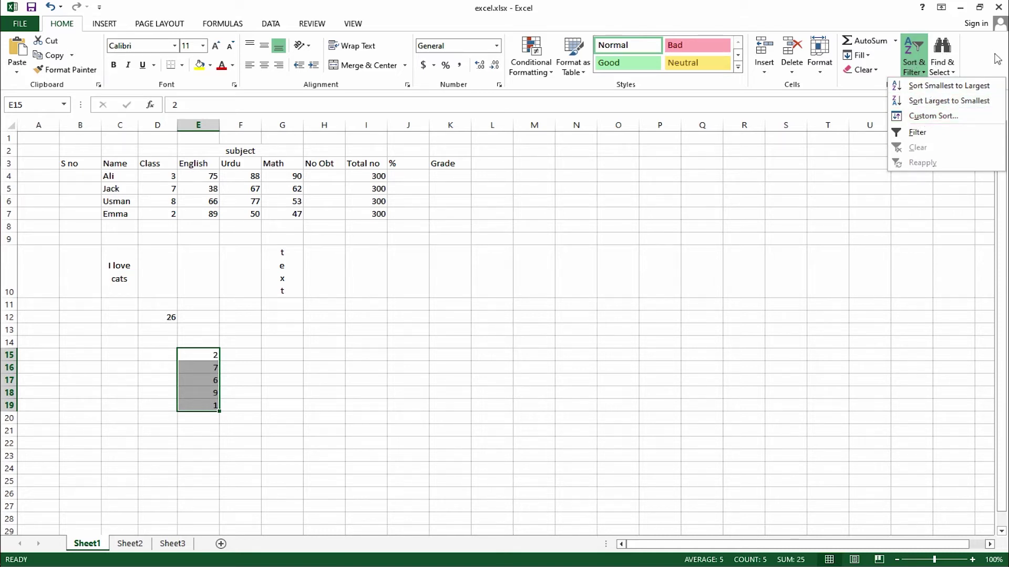
{"action": "left_click", "coordinate": [912, 59]}
{"action": "left_click", "coordinate": [916, 58]}
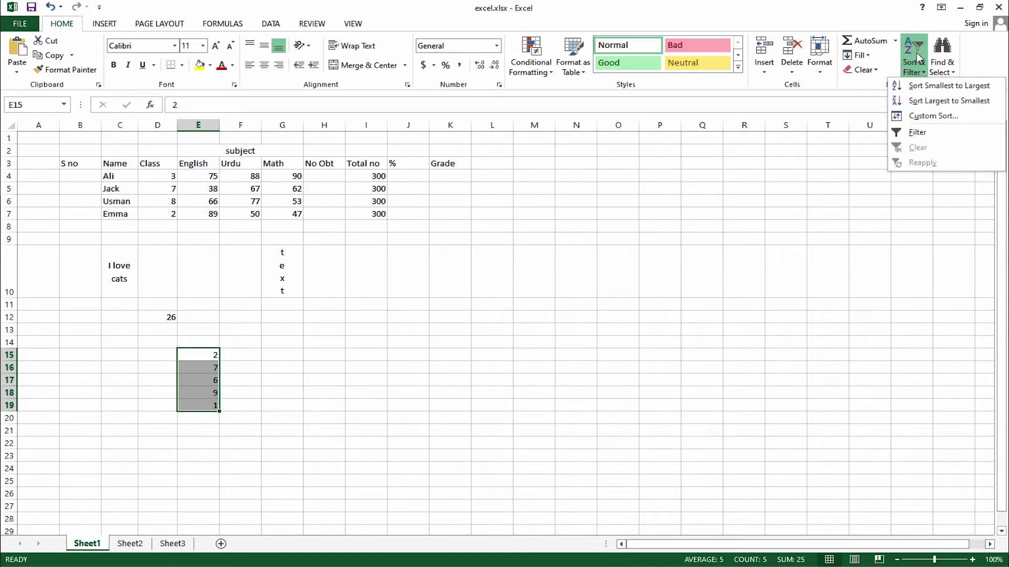
{"action": "left_click", "coordinate": [919, 87]}
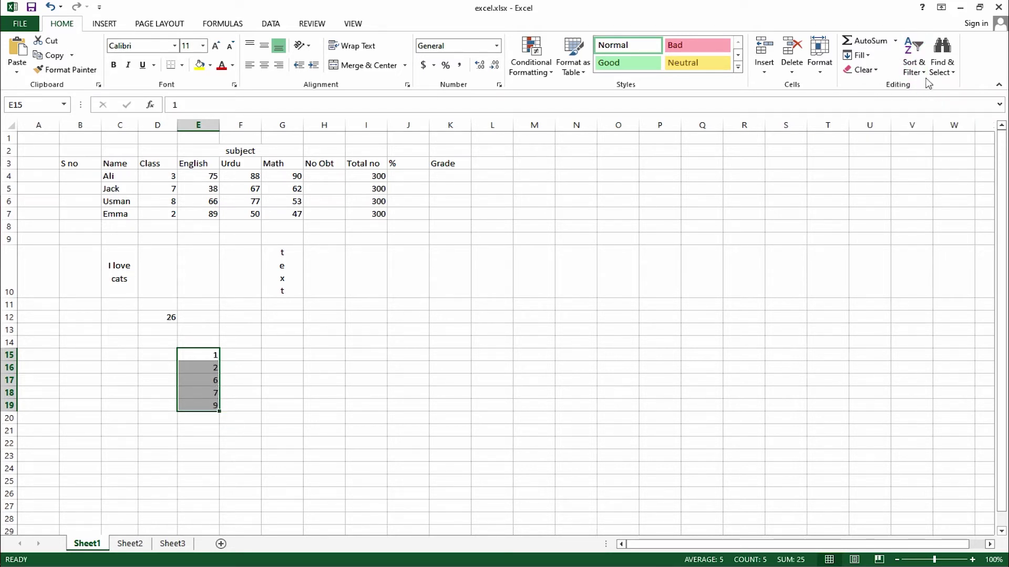
{"action": "left_click", "coordinate": [914, 66]}
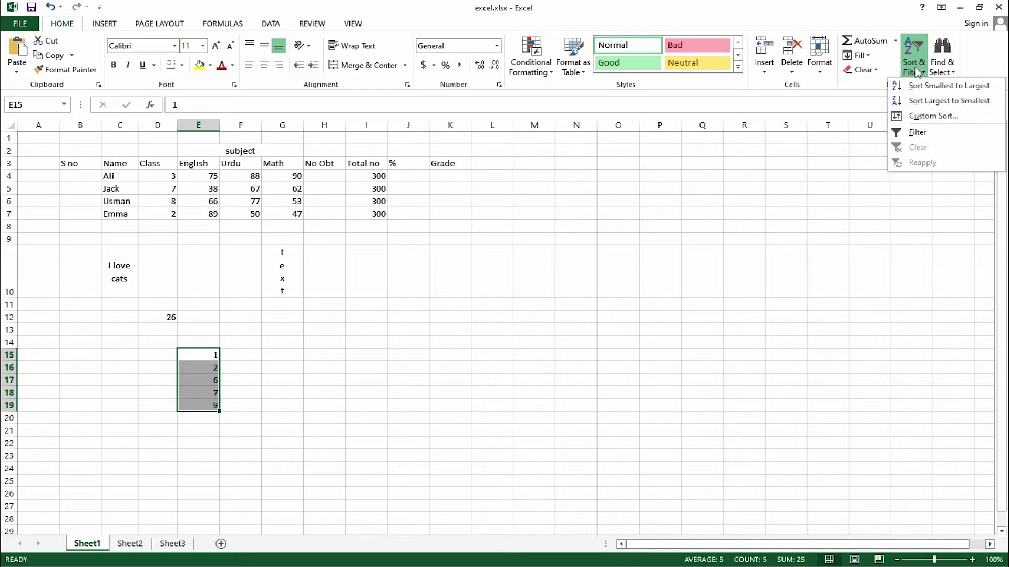
{"action": "left_click", "coordinate": [929, 103]}
{"action": "mouse_move", "coordinate": [197, 380]}
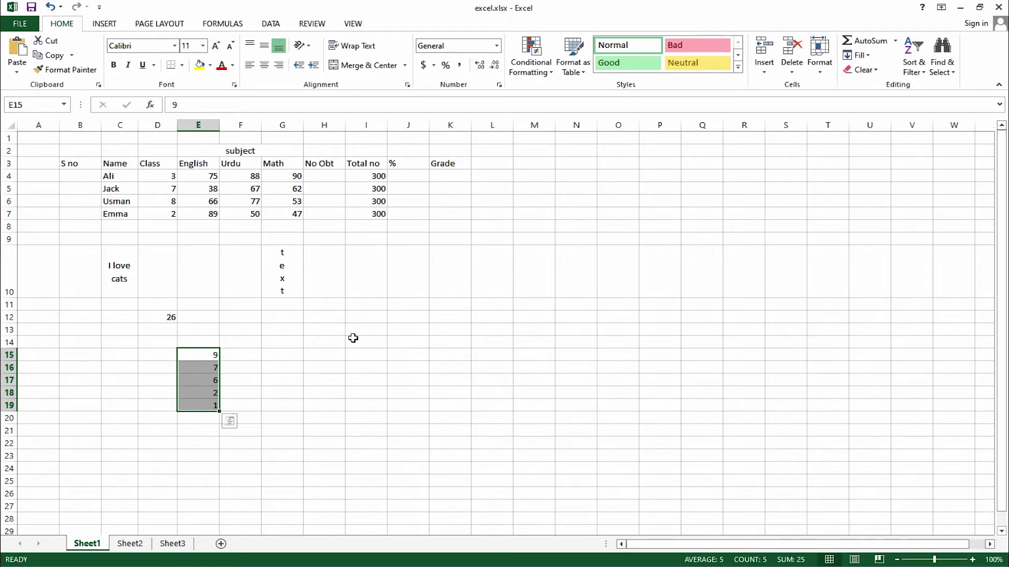
{"action": "left_click", "coordinate": [290, 346]}
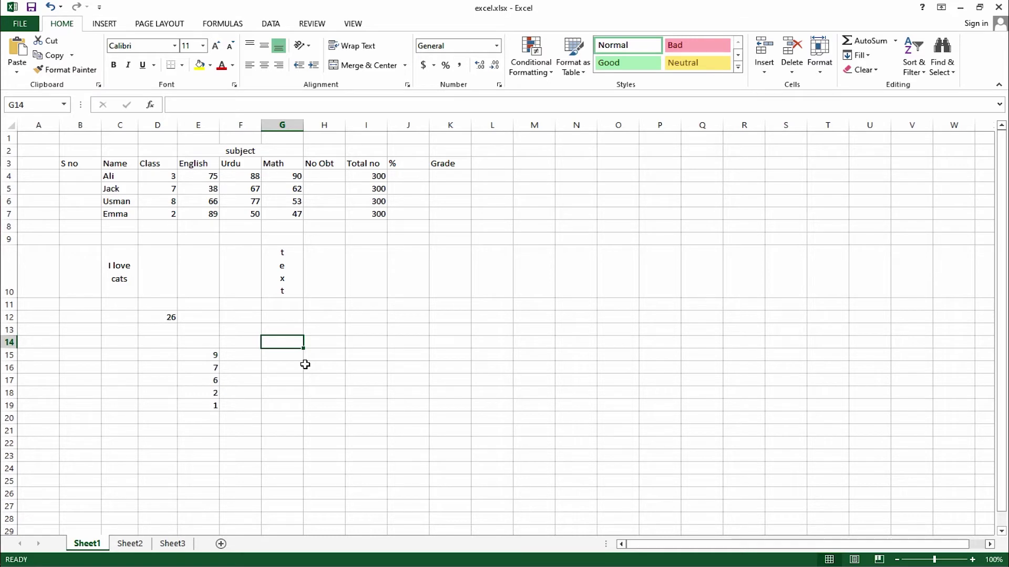
Step: Enter 1 and 2 in G14:G15 and fill the series down to 12 in G25
{"action": "type", "text": "1"}
{"action": "key", "text": "Return"}
{"action": "type", "text": "2"}
{"action": "key", "text": "Return"}
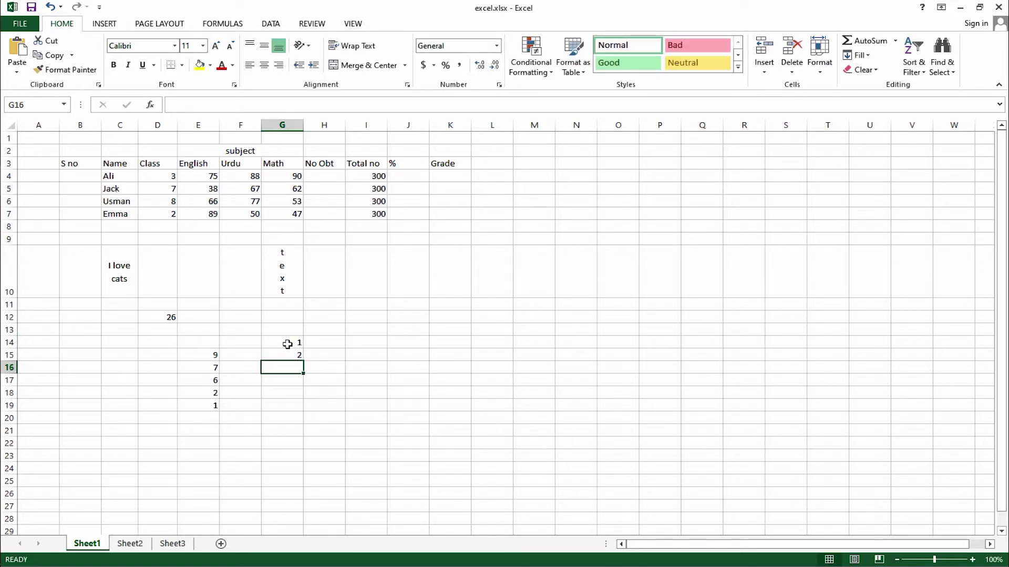
{"action": "left_click_drag", "start_coordinate": [286, 343], "coordinate": [288, 355]}
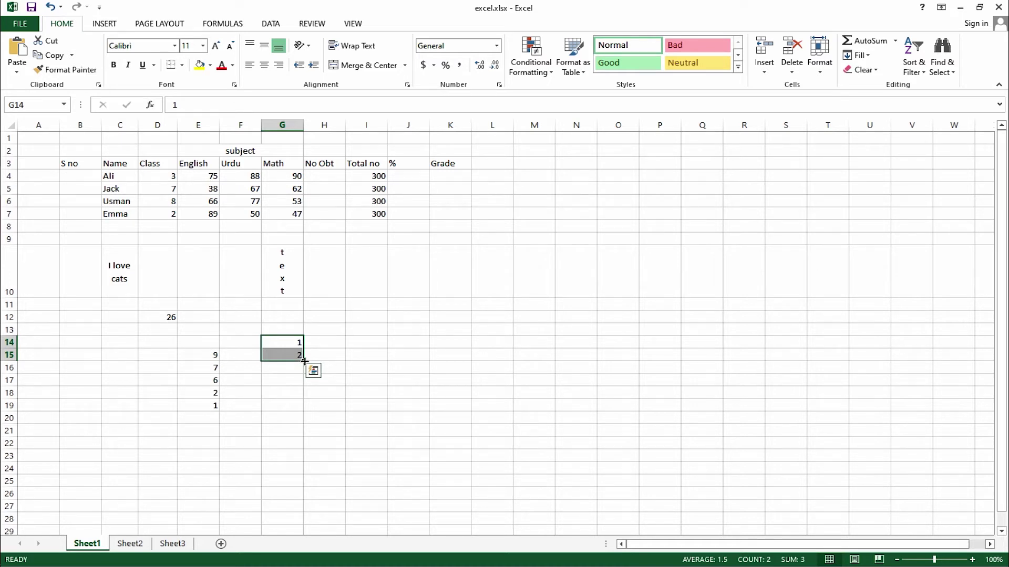
{"action": "left_click_drag", "start_coordinate": [304, 362], "coordinate": [298, 483]}
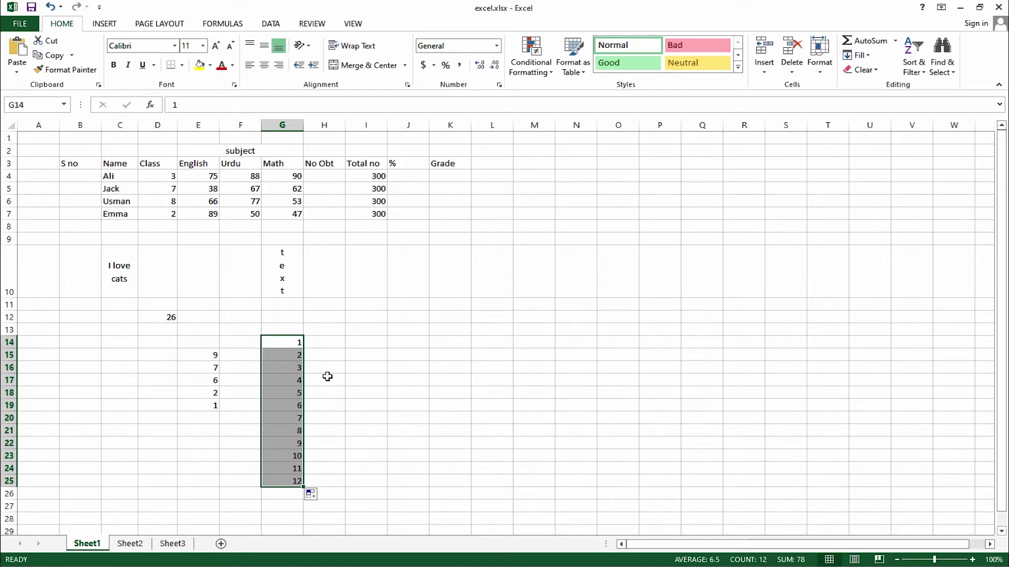
{"action": "left_click", "coordinate": [328, 342]}
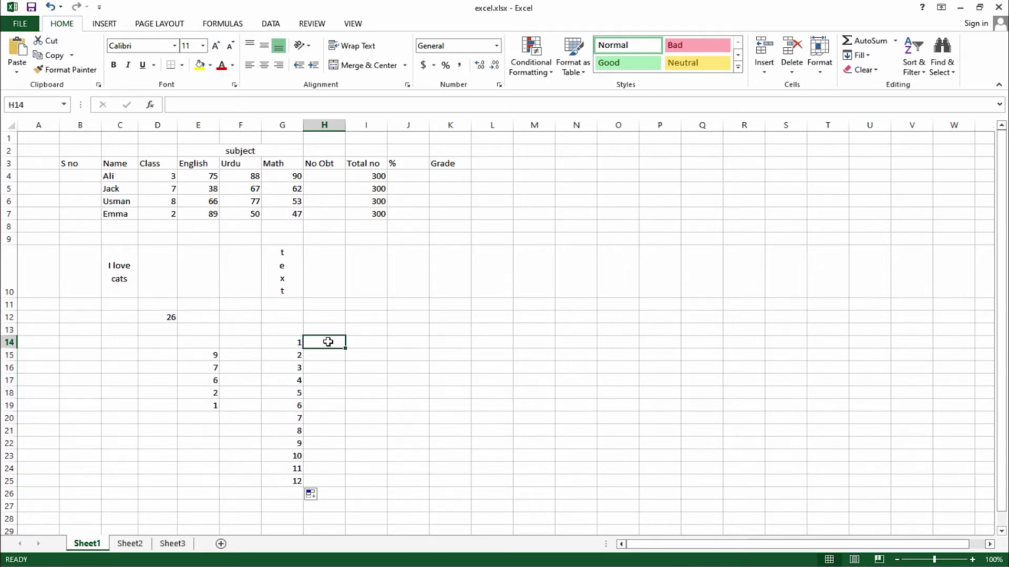
Step: Insert today's date 6/5/2021 in H14, fill to 17/5/2021 in H25, and fit column H
{"action": "key", "text": "ctrl+semicolon"}
{"action": "key", "text": "Return"}
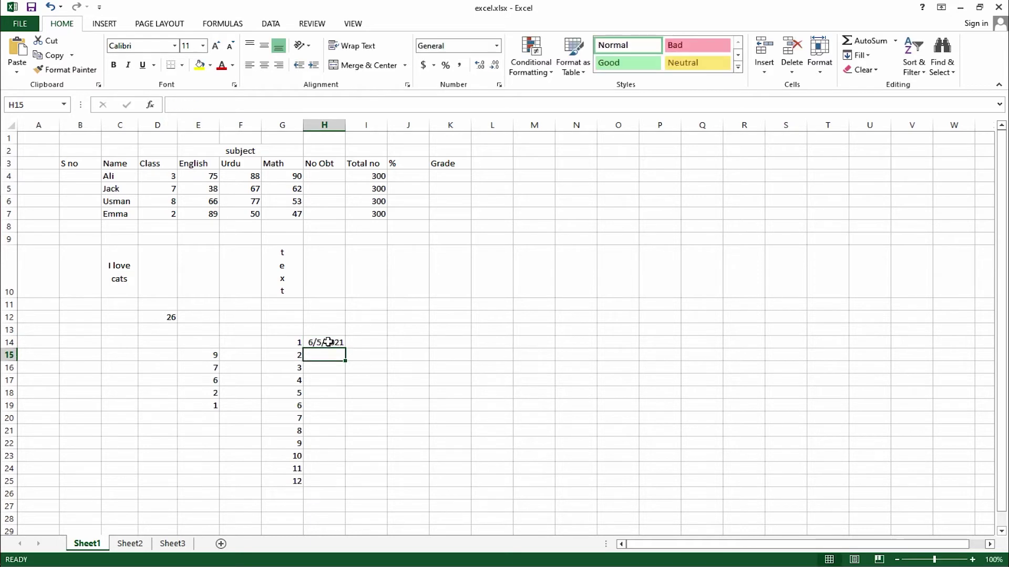
{"action": "left_click", "coordinate": [328, 342]}
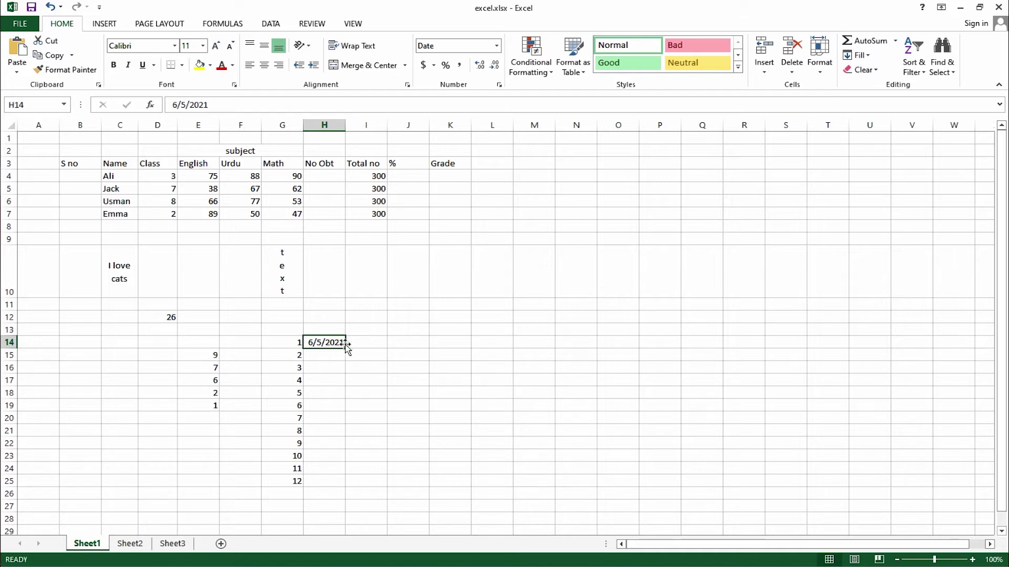
{"action": "left_click_drag", "start_coordinate": [345, 347], "coordinate": [336, 491]}
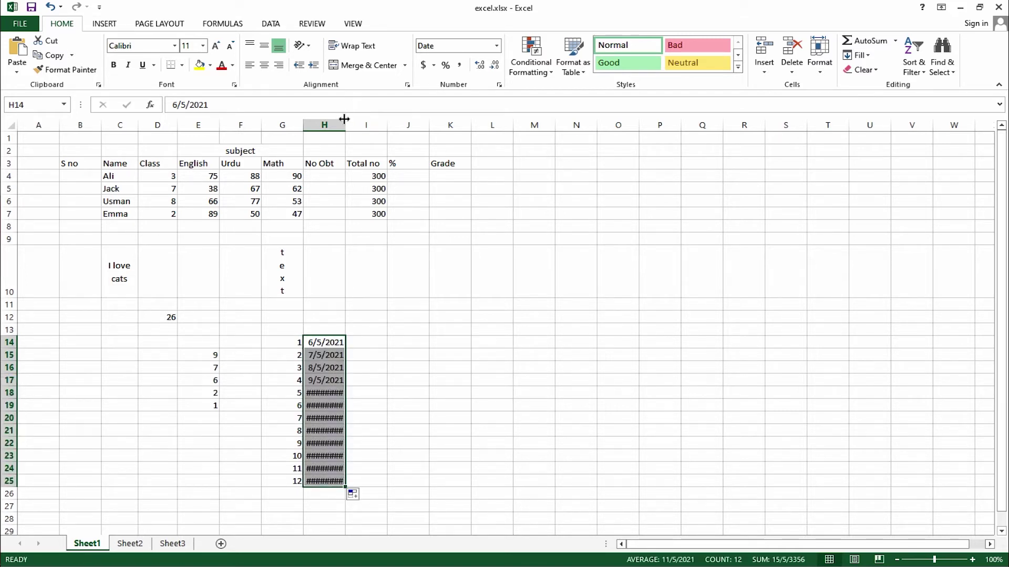
{"action": "left_click_drag", "start_coordinate": [344, 120], "coordinate": [367, 120]}
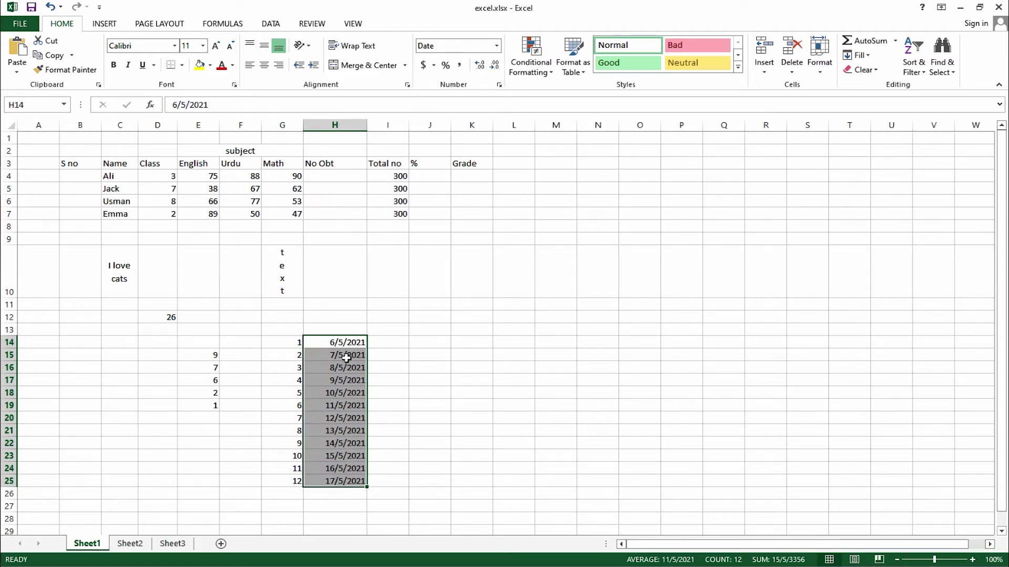
{"action": "left_click_drag", "start_coordinate": [367, 125], "coordinate": [356, 125]}
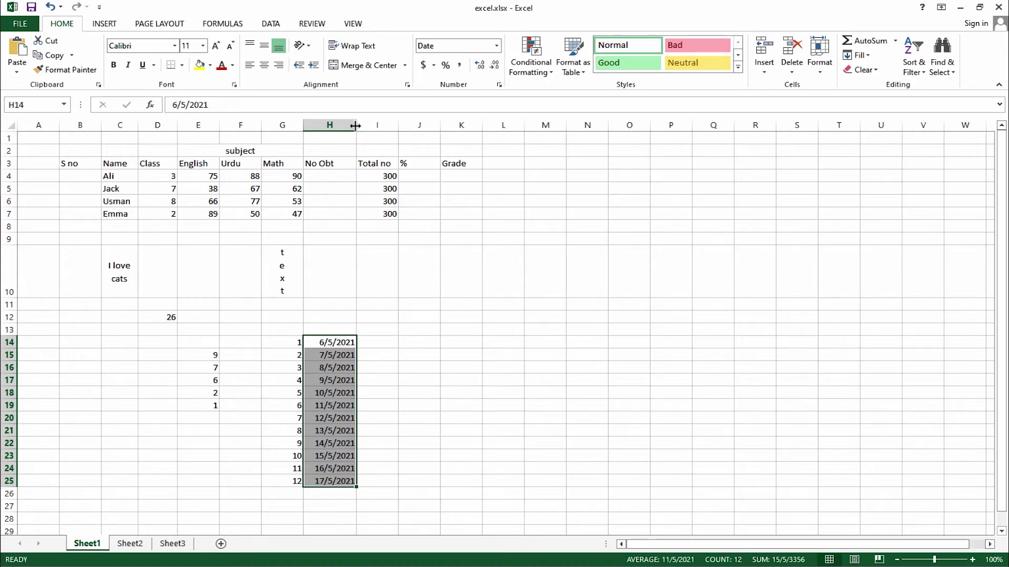
{"action": "left_click", "coordinate": [385, 339]}
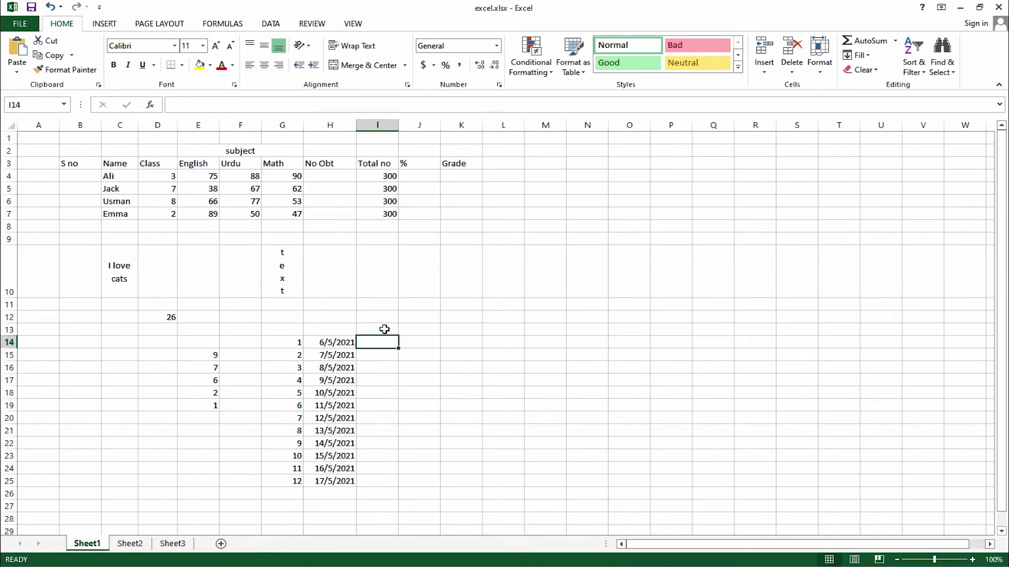
Step: Enter 'sun' in I14 and 'sunday' in J14, then fill both down to row 25
{"action": "type", "text": "sun"}
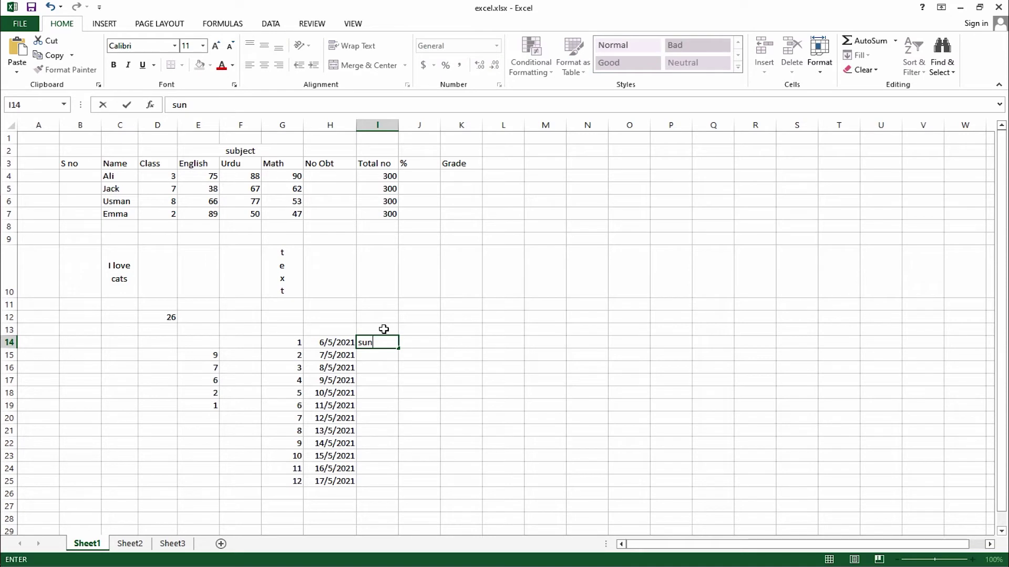
{"action": "key", "text": "Tab"}
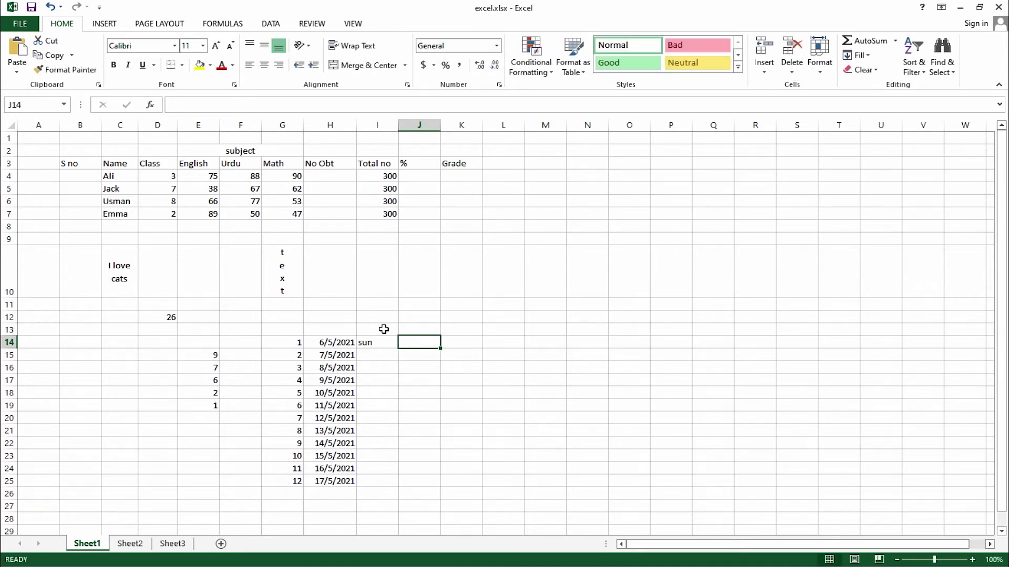
{"action": "type", "text": "sunday"}
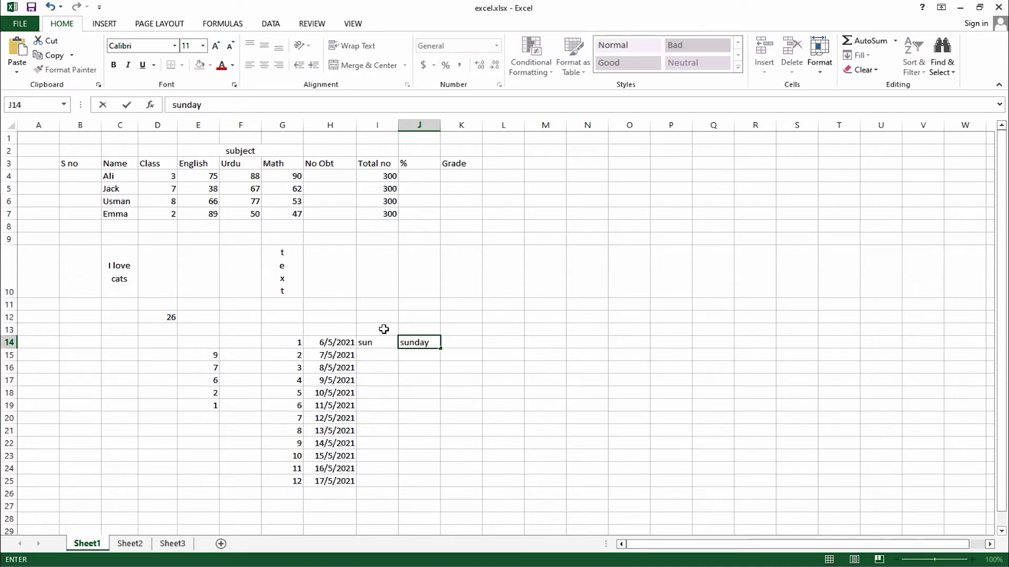
{"action": "left_click", "coordinate": [378, 366]}
{"action": "mouse_move", "coordinate": [382, 342]}
{"action": "left_mouse_down"}
{"action": "mouse_move", "coordinate": [425, 342]}
{"action": "mouse_move", "coordinate": [439, 485]}
{"action": "left_mouse_up"}
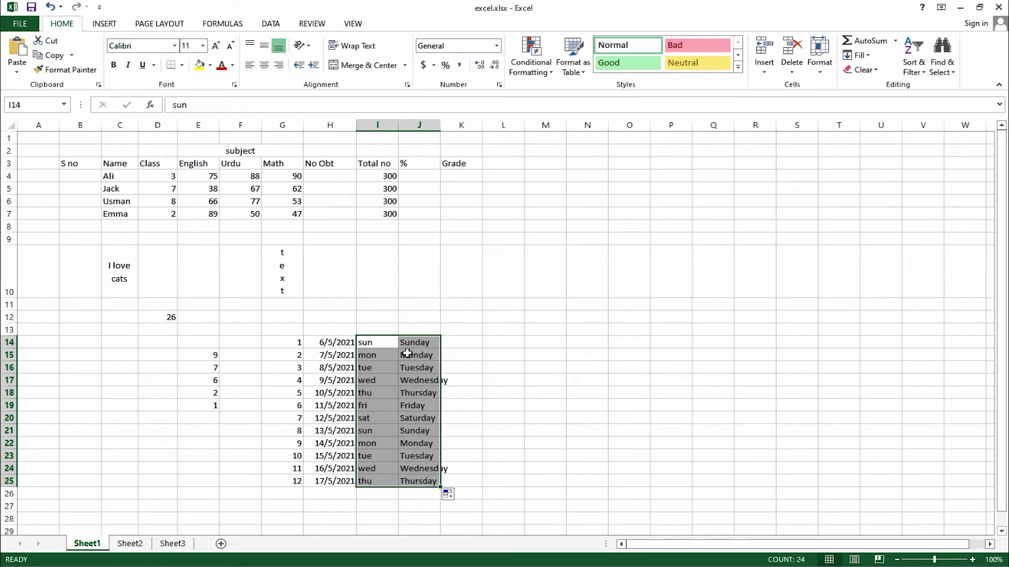
{"action": "left_click", "coordinate": [134, 359]}
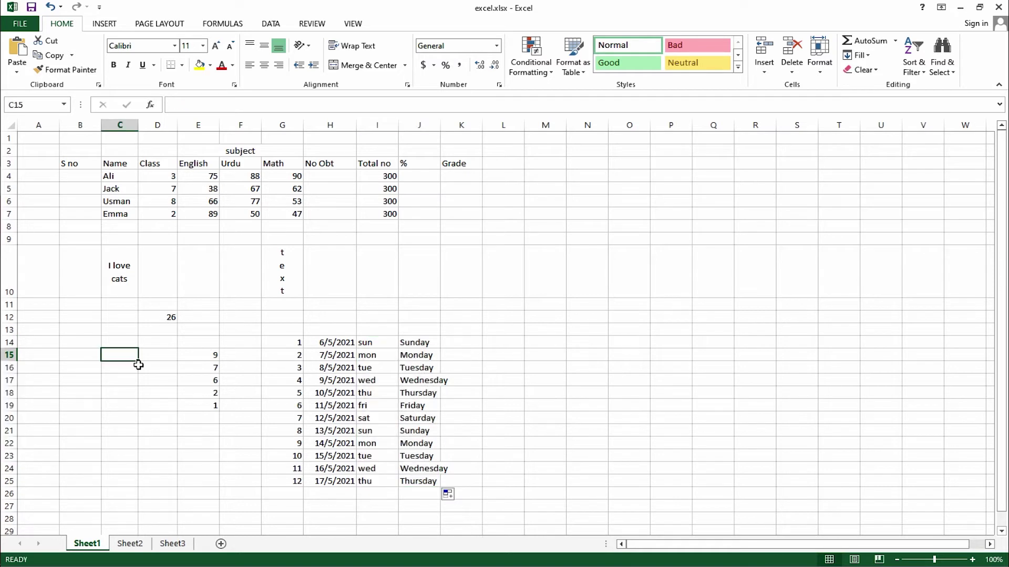
{"action": "type", "text": "1"}
{"action": "key", "text": "Return"}
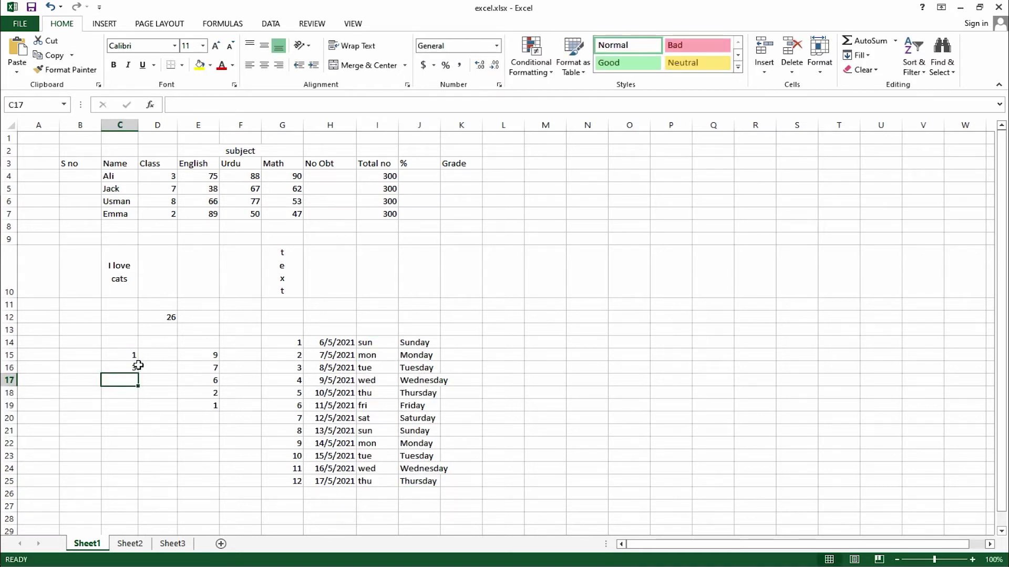
{"action": "left_click", "coordinate": [163, 357]}
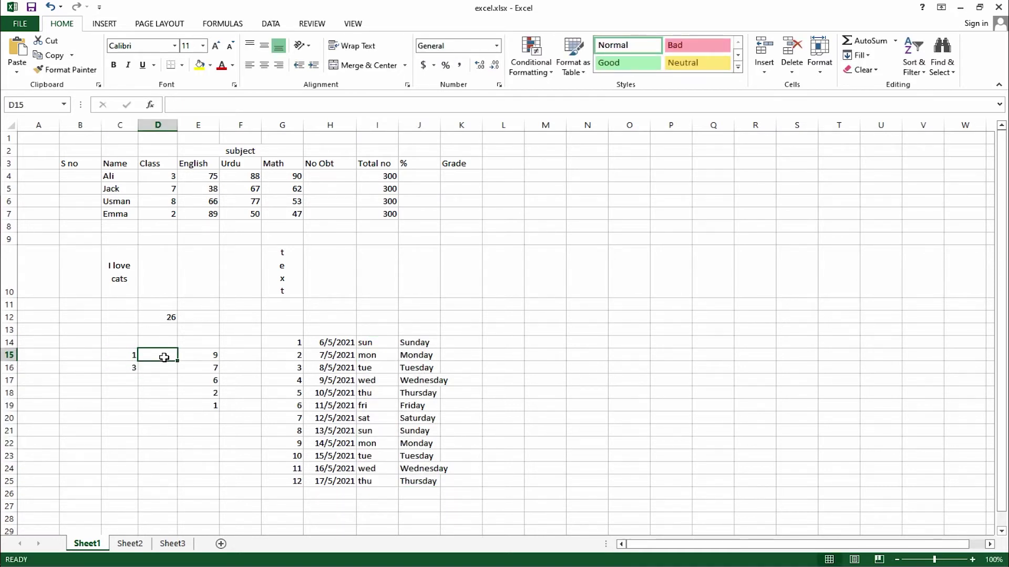
{"action": "type", "text": "2"}
{"action": "key", "text": "Return"}
{"action": "type", "text": "4"}
{"action": "key", "text": "Return"}
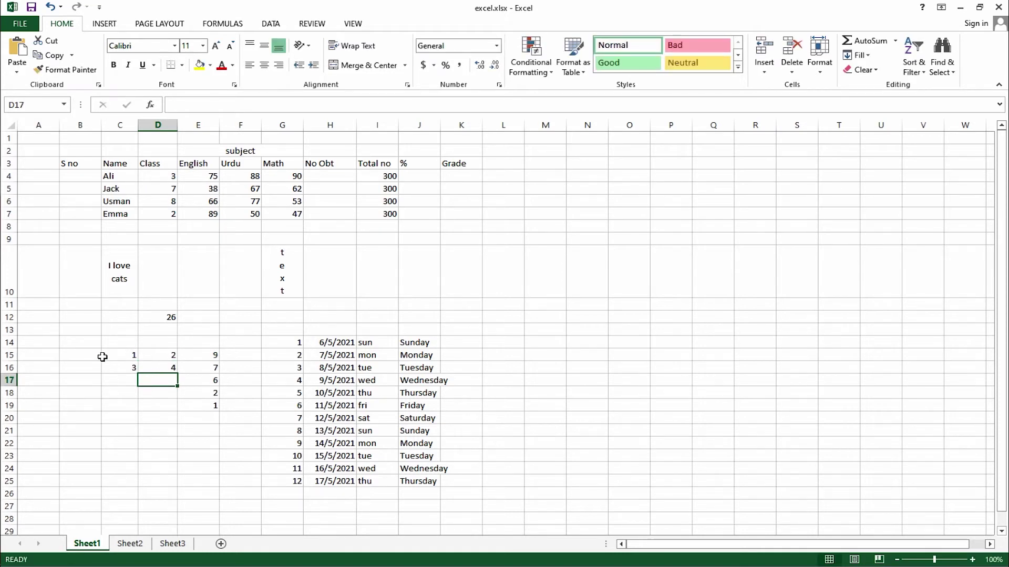
{"action": "left_click", "coordinate": [80, 358]}
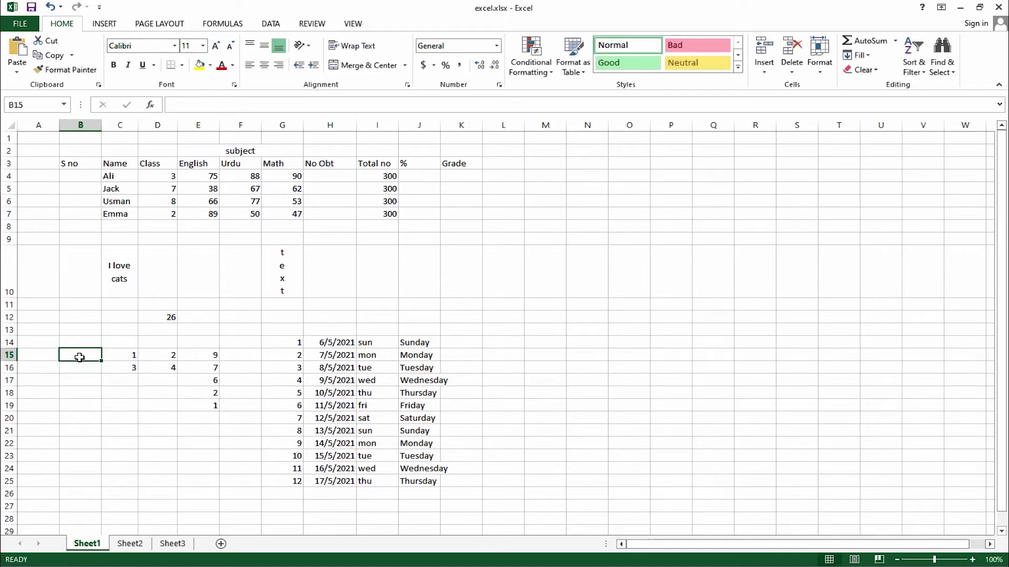
{"action": "type", "text": "1"}
{"action": "key", "text": "Return"}
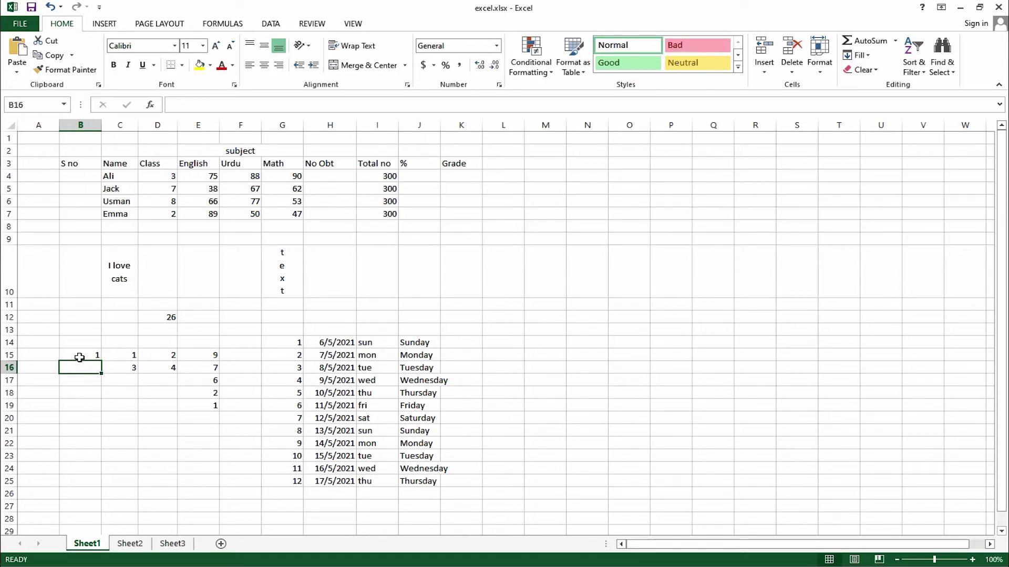
{"action": "type", "text": "5"}
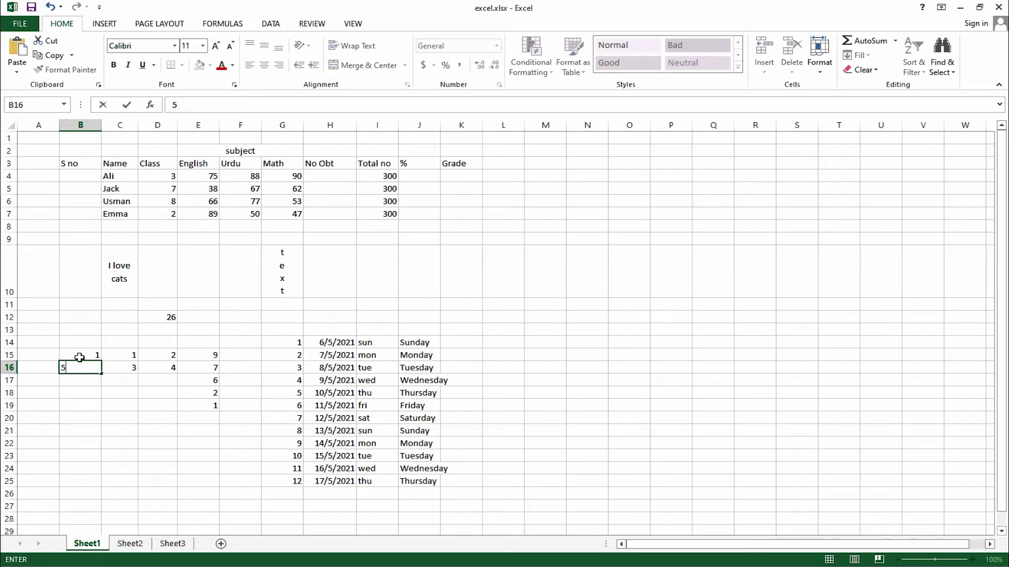
{"action": "key", "text": "Return"}
{"action": "left_click_drag", "start_coordinate": [94, 354], "coordinate": [102, 506]}
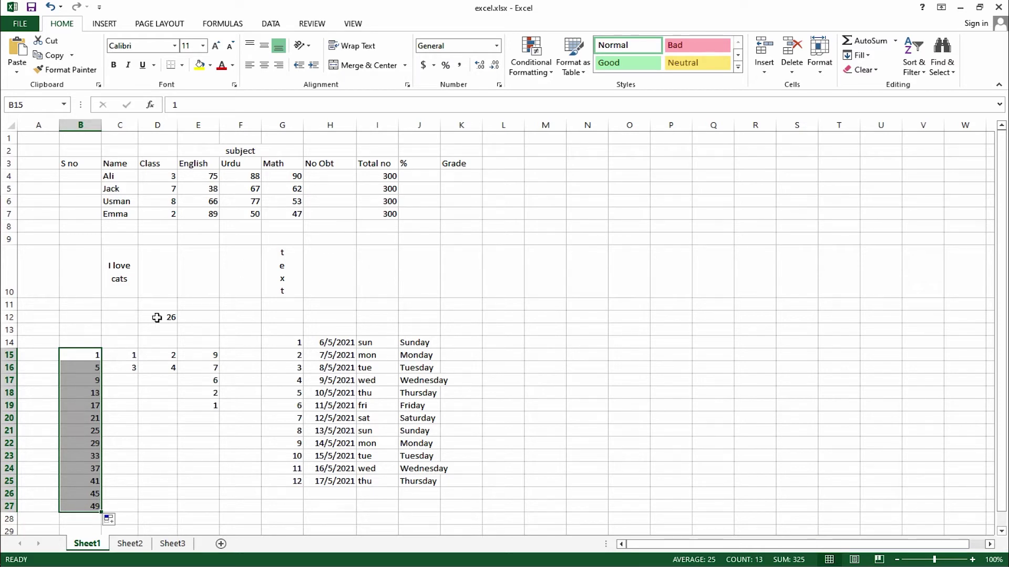
{"action": "left_click", "coordinate": [104, 23]}
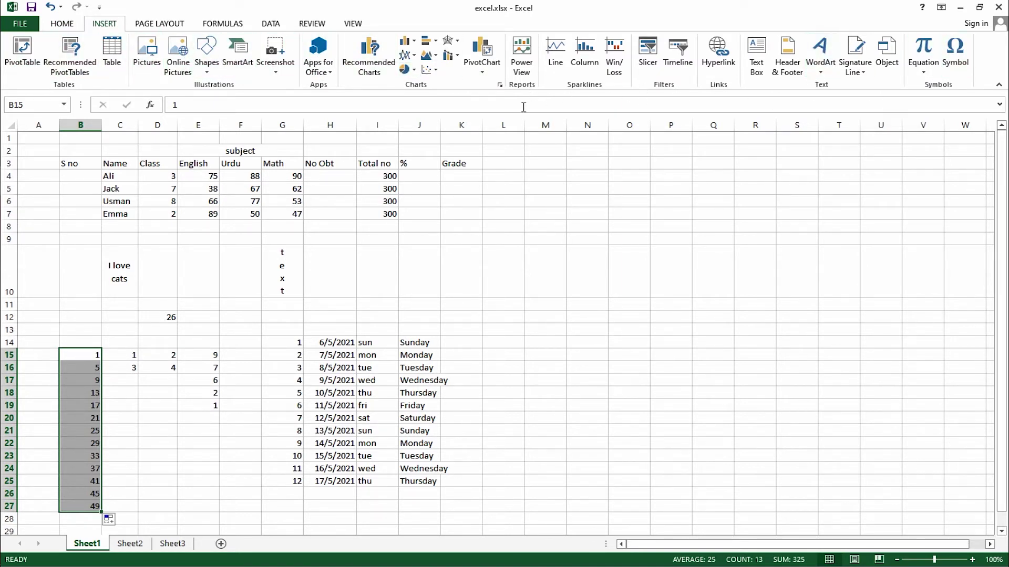
{"action": "left_click", "coordinate": [65, 26]}
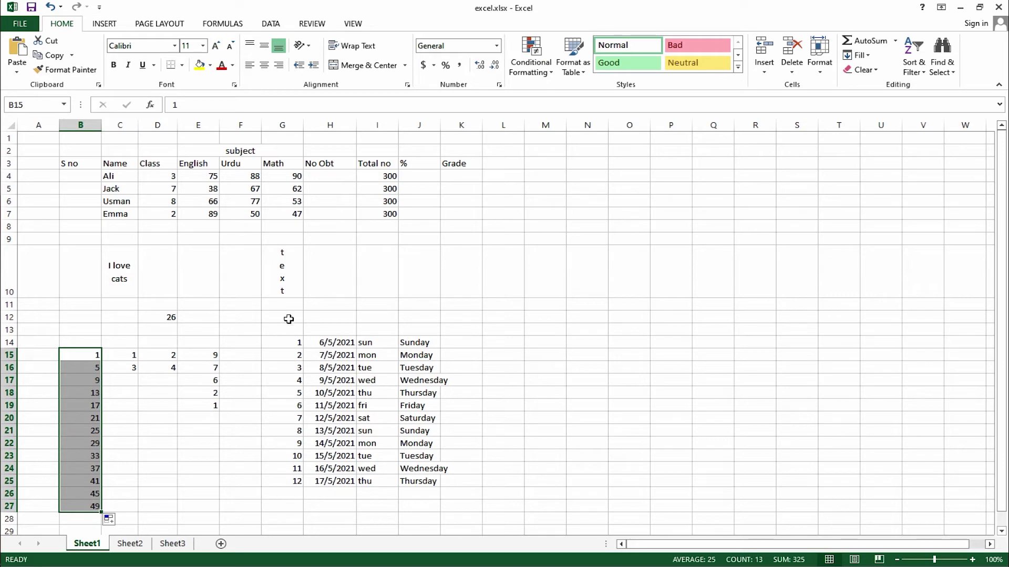
Step: Switch to Sheet2 and select the operator headings and the function names sum through if
{"action": "left_click", "coordinate": [130, 544]}
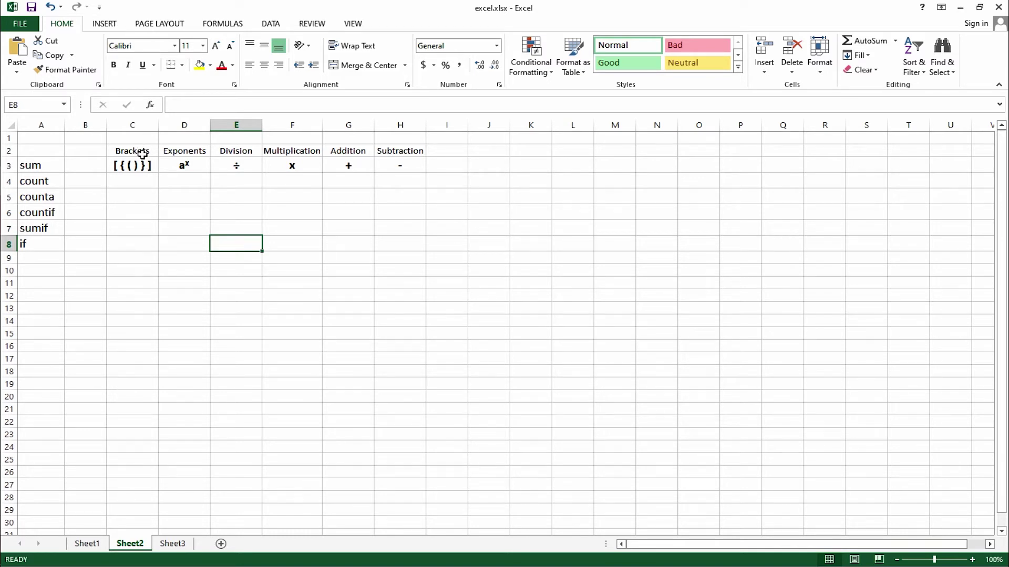
{"action": "left_click", "coordinate": [140, 151]}
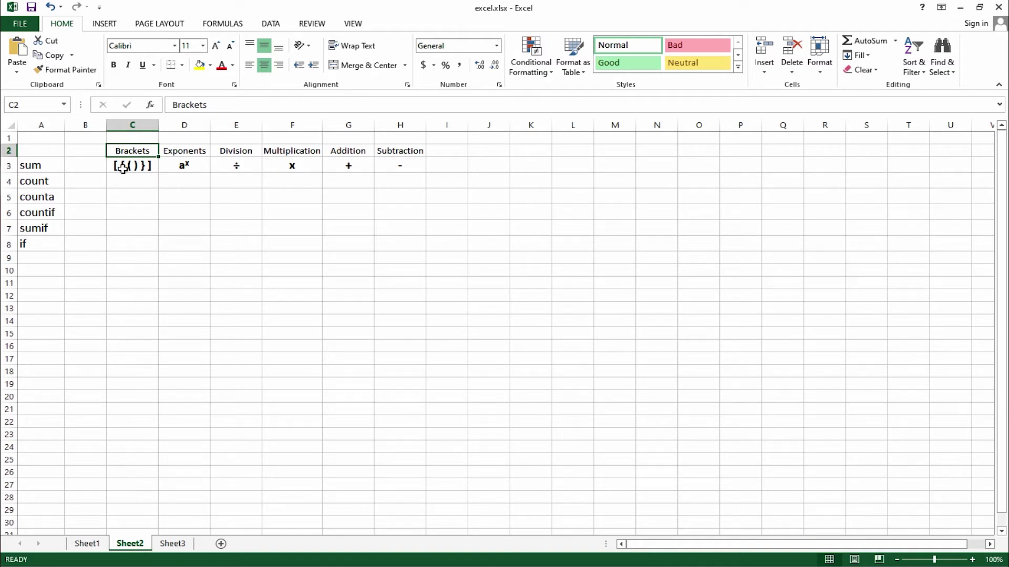
{"action": "mouse_move", "coordinate": [193, 152]}
{"action": "left_mouse_down"}
{"action": "mouse_move", "coordinate": [189, 167]}
{"action": "mouse_move", "coordinate": [237, 166]}
{"action": "left_mouse_up"}
{"action": "mouse_move", "coordinate": [309, 153]}
{"action": "left_mouse_down"}
{"action": "mouse_move", "coordinate": [311, 166]}
{"action": "mouse_move", "coordinate": [386, 173]}
{"action": "left_mouse_up"}
{"action": "left_click", "coordinate": [352, 155]}
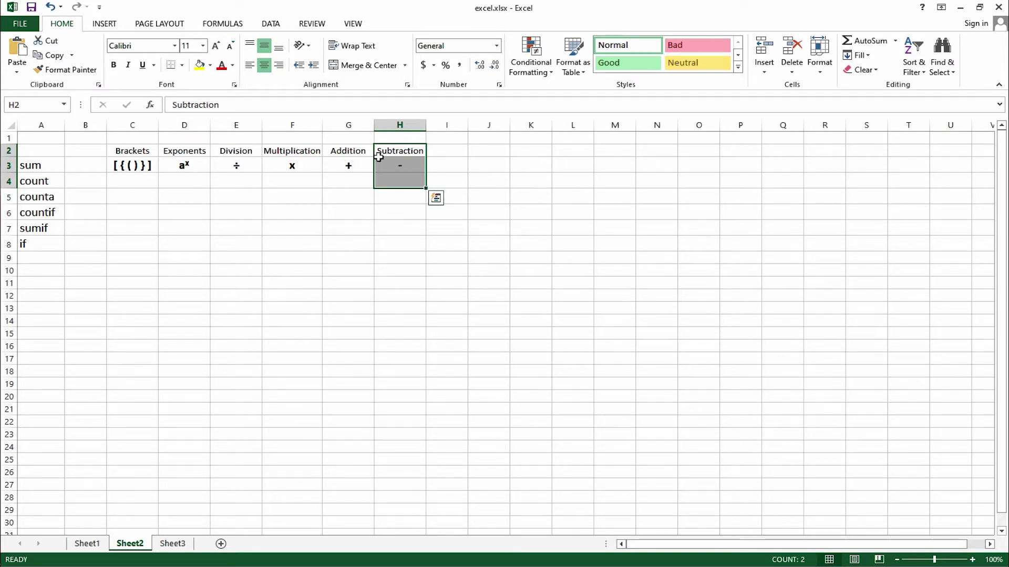
{"action": "left_click_drag", "start_coordinate": [29, 165], "coordinate": [33, 245]}
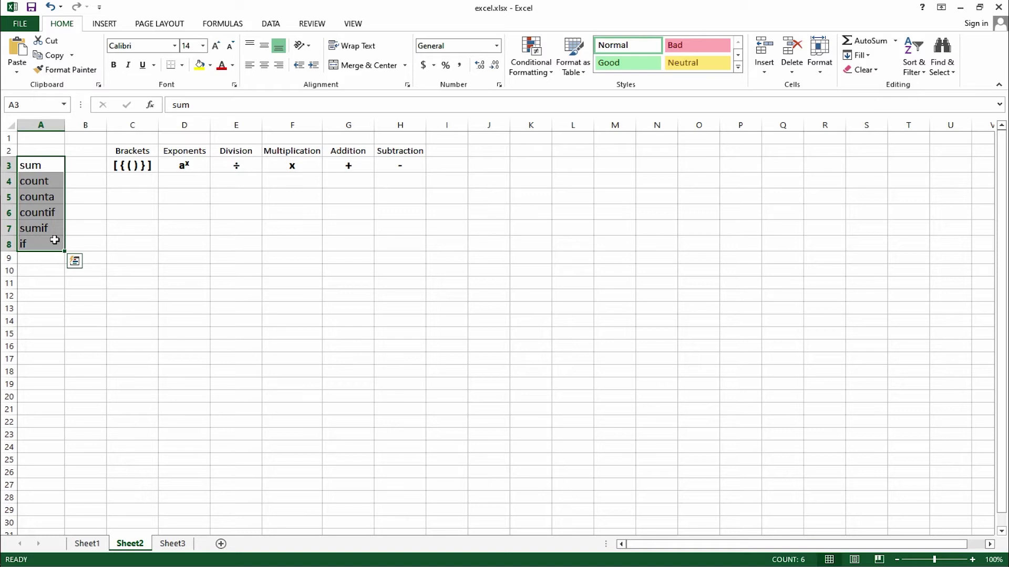
Step: On Sheet1, enter serial numbers 1, 2, 3 and 4 in B4:B7
{"action": "left_click", "coordinate": [85, 544]}
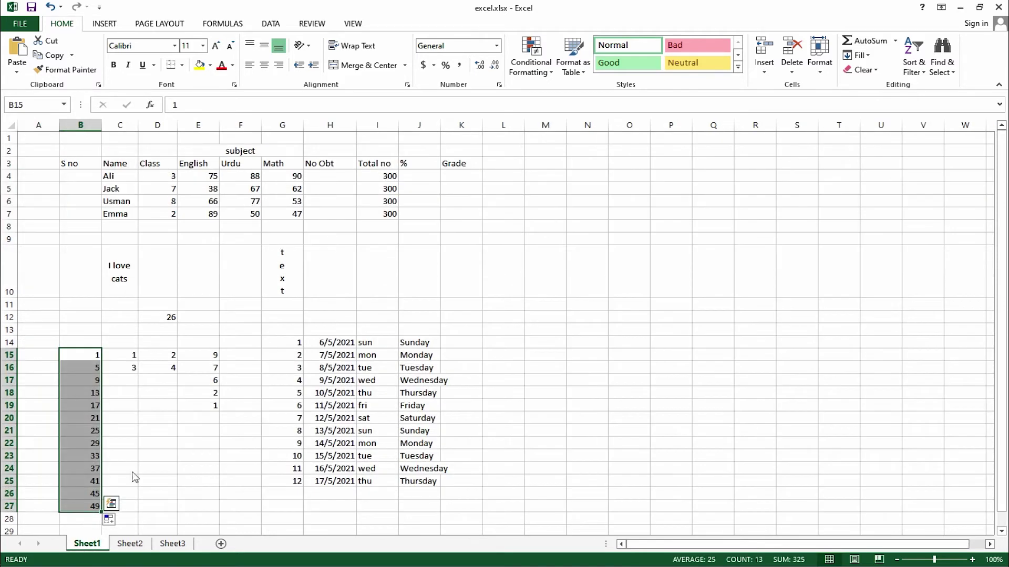
{"action": "left_click", "coordinate": [79, 174]}
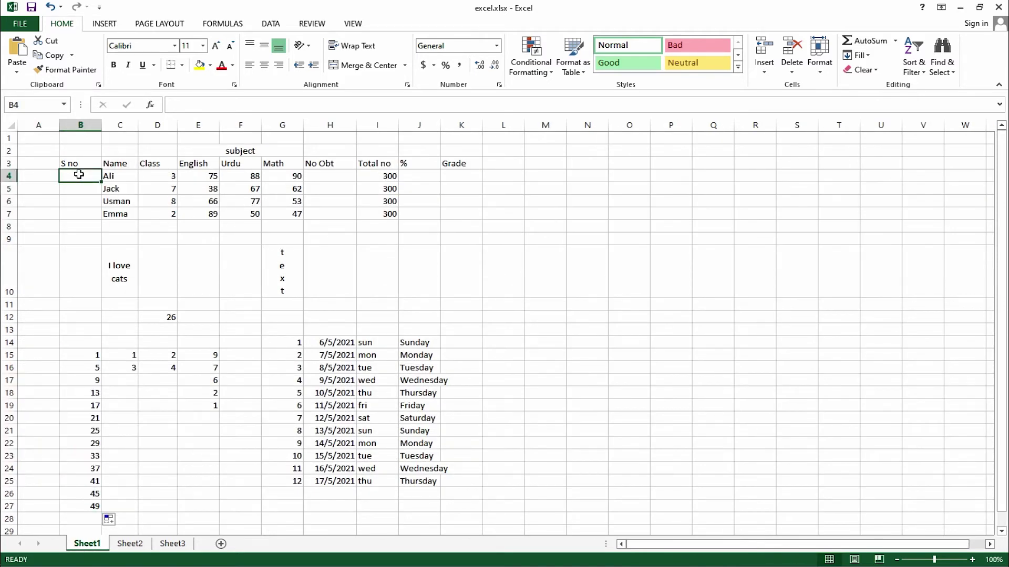
{"action": "type", "text": "1"}
{"action": "key", "text": "Return"}
{"action": "type", "text": "2"}
{"action": "key", "text": "Return"}
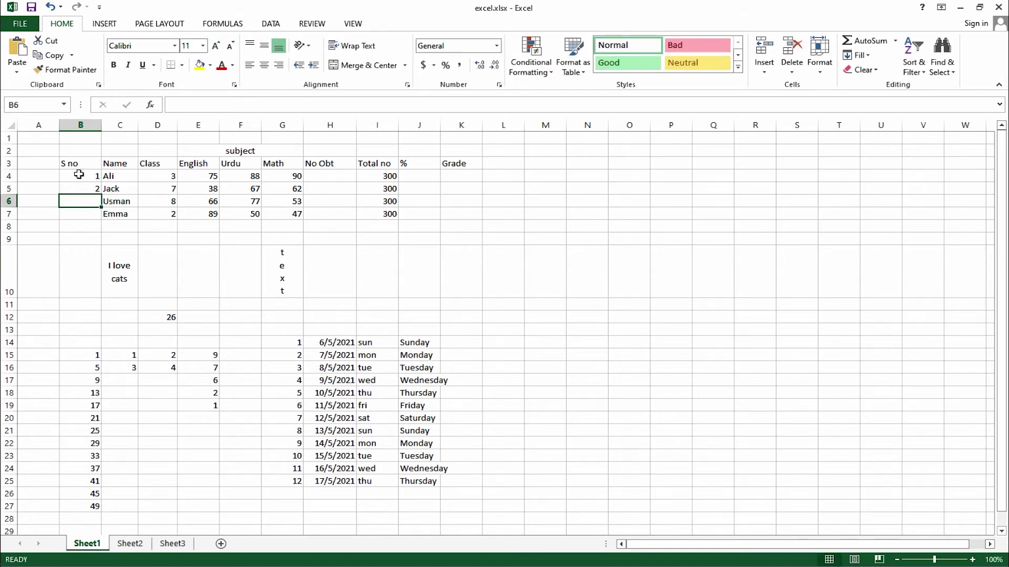
{"action": "type", "text": "3"}
{"action": "key", "text": "Return"}
{"action": "type", "text": "4"}
{"action": "key", "text": "Return"}
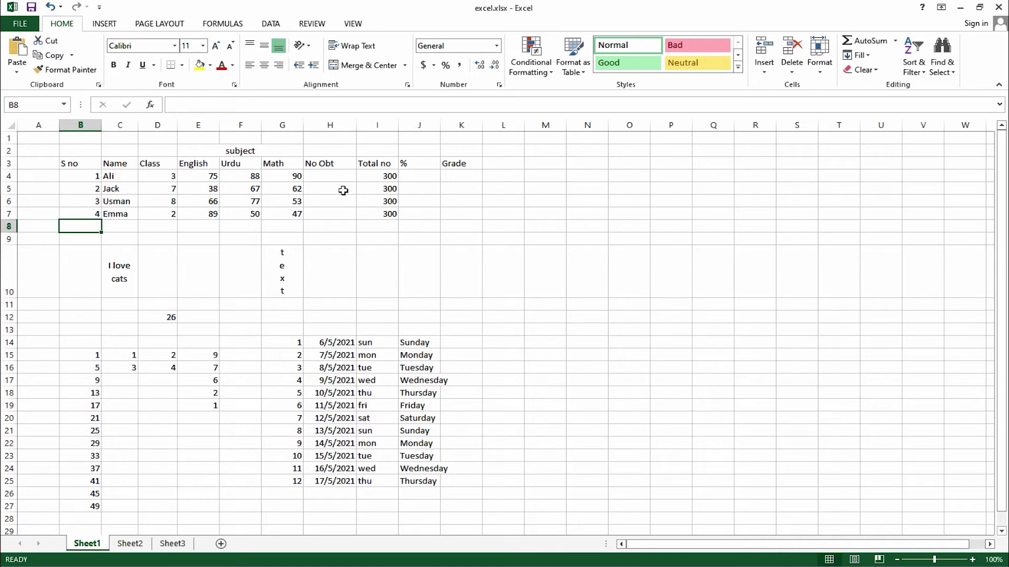
Step: Enter =SUM(E4:G4) in H4 and fill it down to H7
{"action": "left_click", "coordinate": [338, 167]}
{"action": "left_click", "coordinate": [340, 176]}
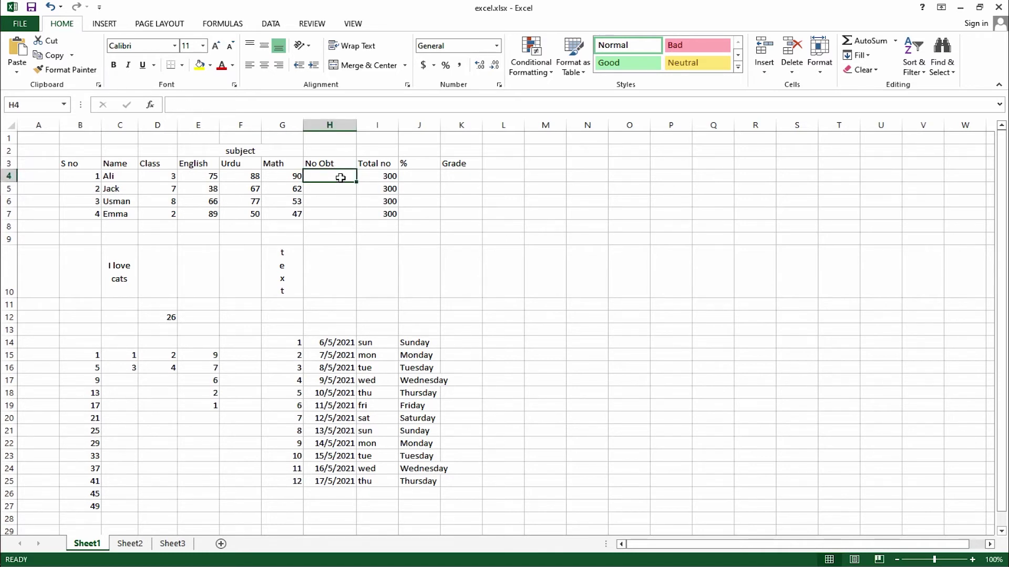
{"action": "type", "text": "="}
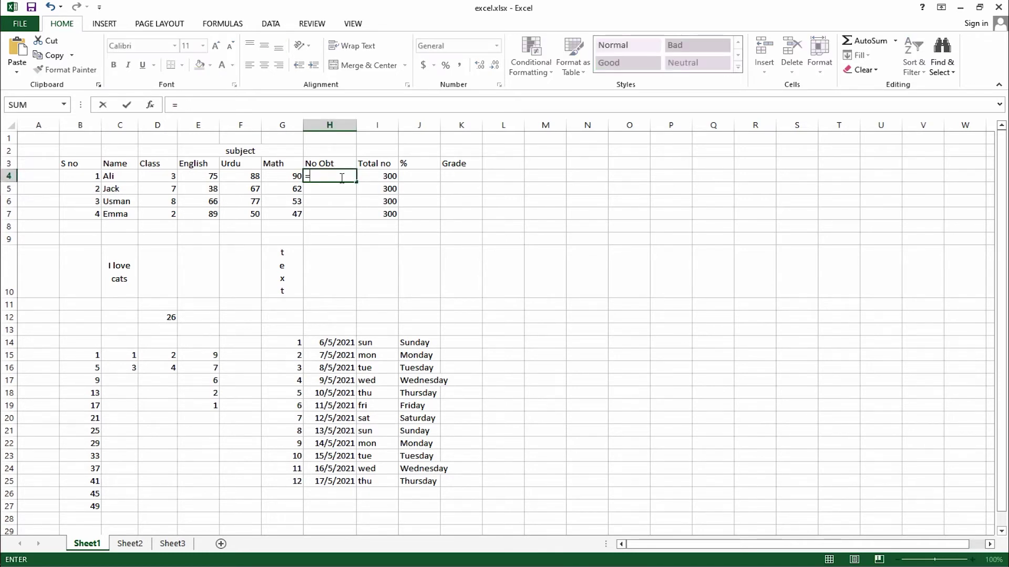
{"action": "type", "text": "sum"}
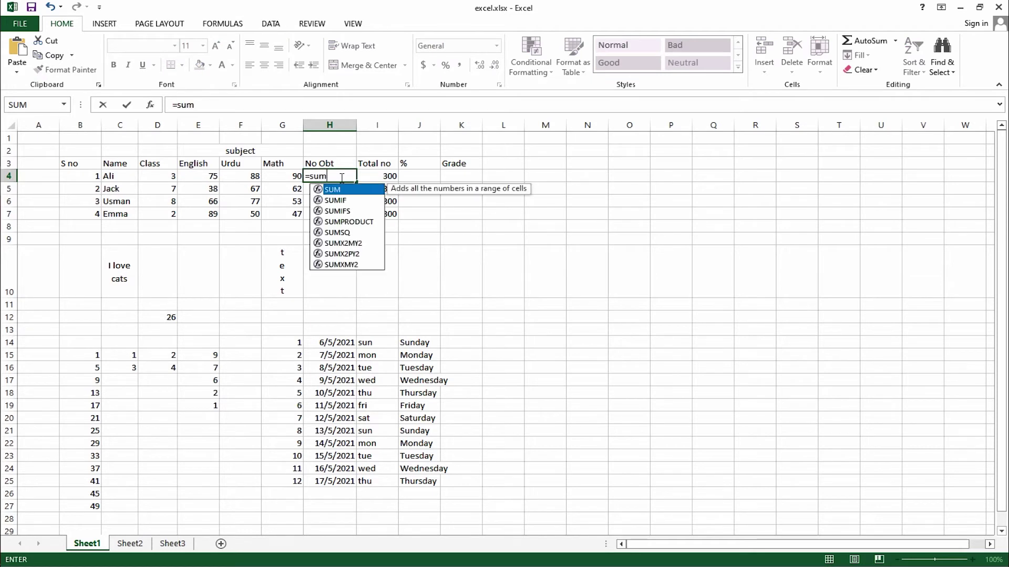
{"action": "key", "text": "Tab"}
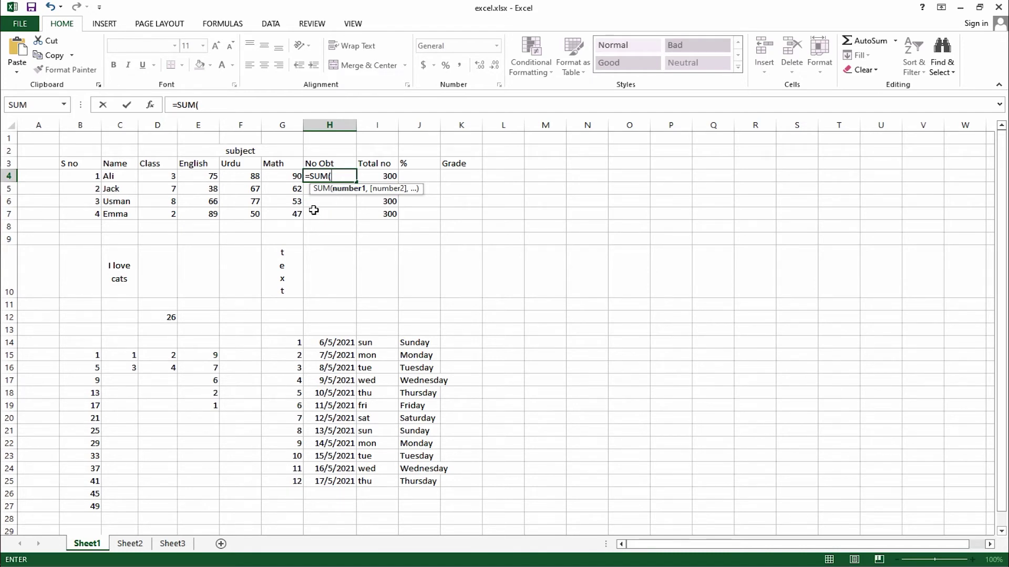
{"action": "left_click", "coordinate": [210, 178]}
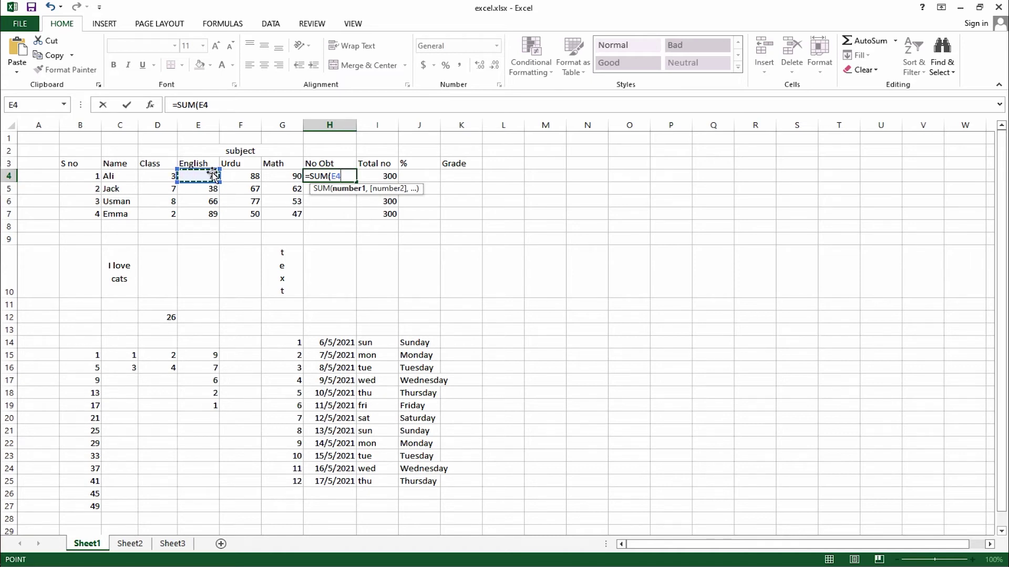
{"action": "key", "text": "BackSpace"}
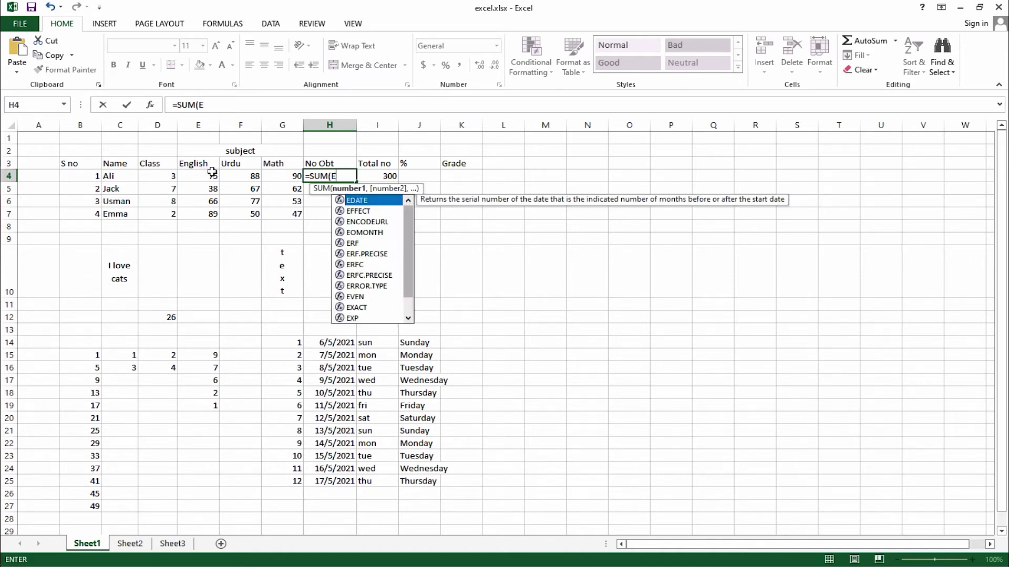
{"action": "key", "text": "BackSpace"}
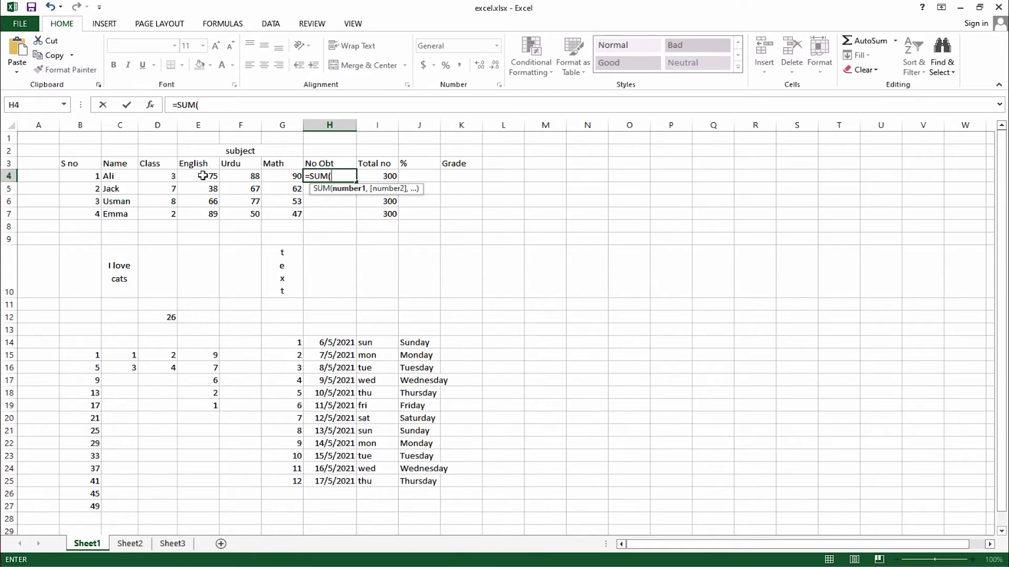
{"action": "left_click", "coordinate": [202, 175]}
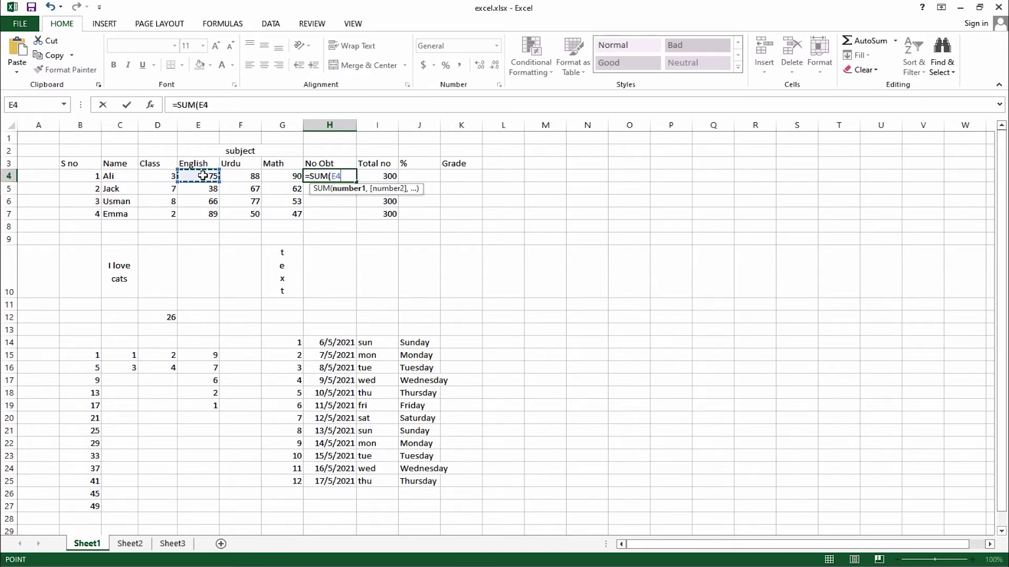
{"action": "left_click_drag", "start_coordinate": [216, 175], "coordinate": [232, 175]}
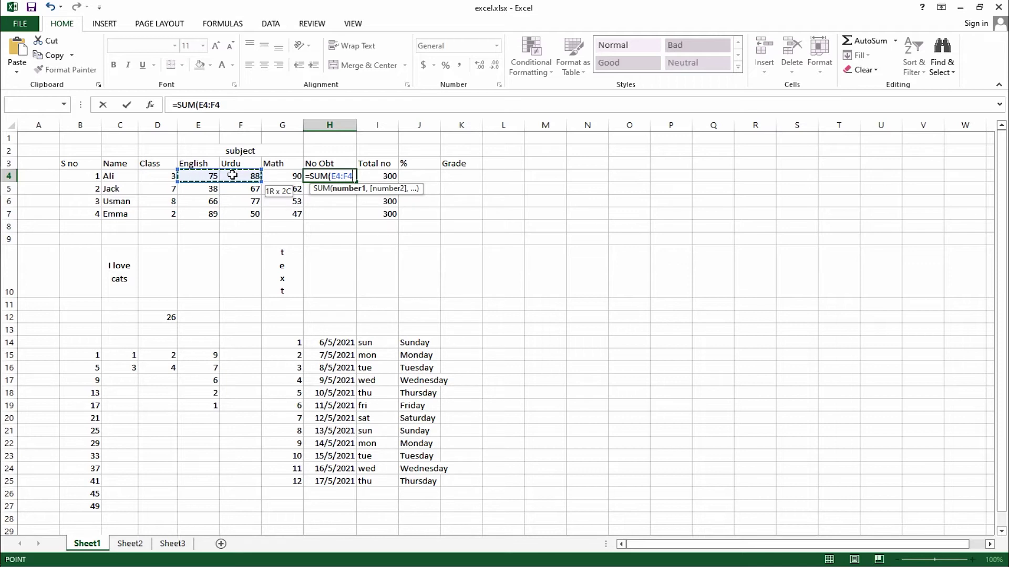
{"action": "left_click_drag", "start_coordinate": [232, 175], "coordinate": [268, 173]}
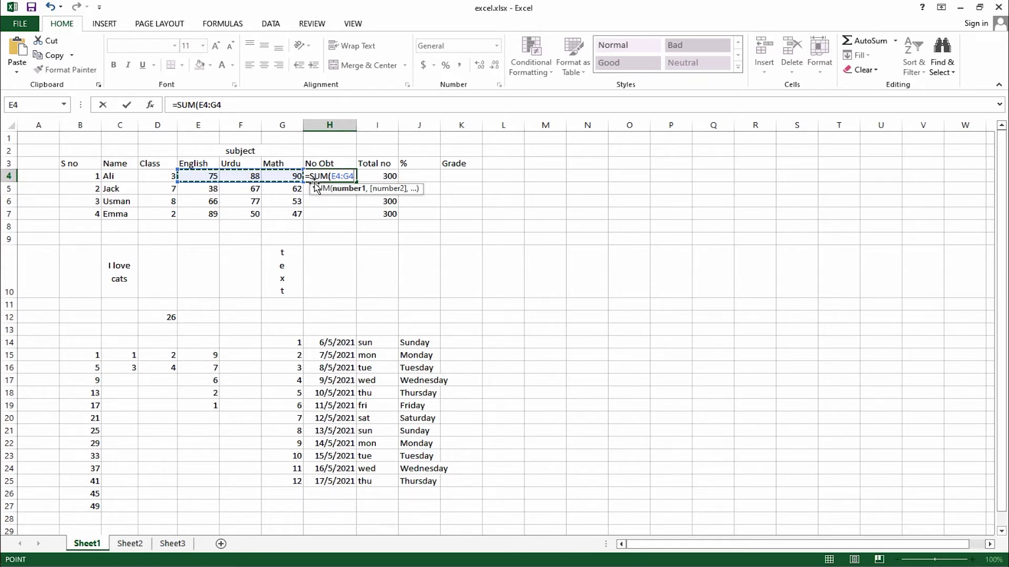
{"action": "key", "text": "Return"}
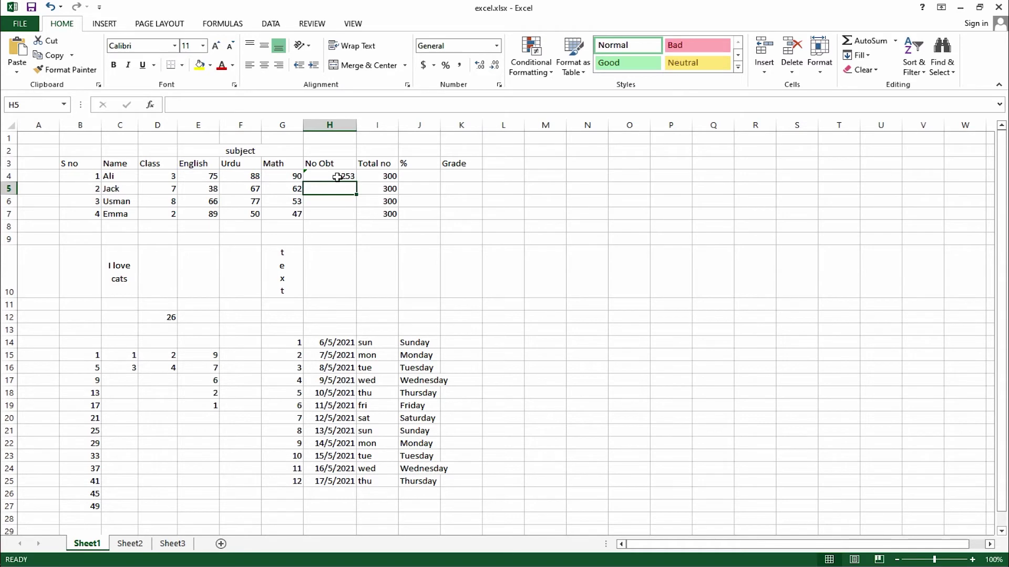
{"action": "left_click", "coordinate": [336, 177]}
{"action": "left_click_drag", "start_coordinate": [356, 182], "coordinate": [353, 221]}
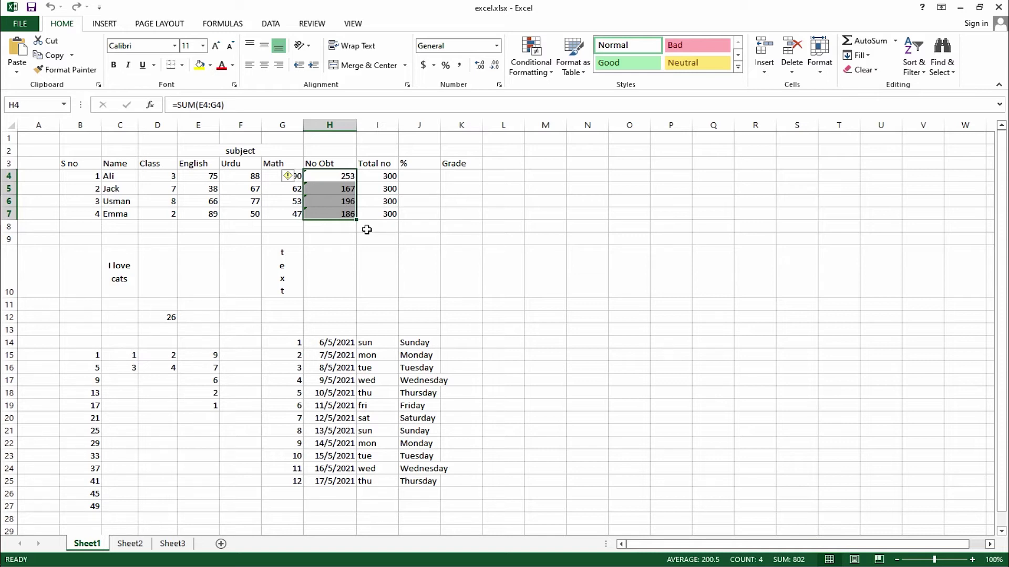
{"action": "left_click", "coordinate": [129, 544]}
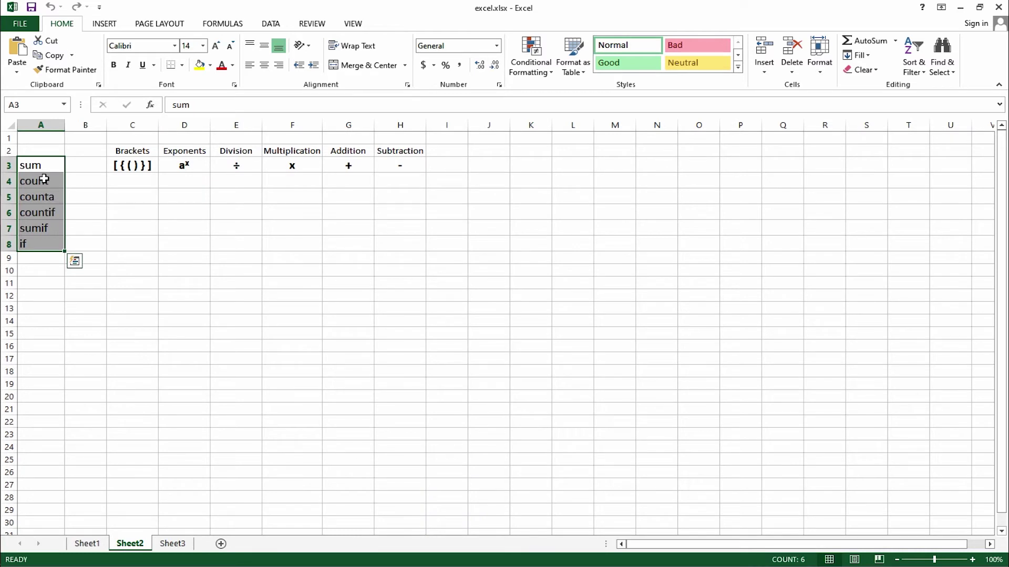
{"action": "left_click", "coordinate": [86, 544]}
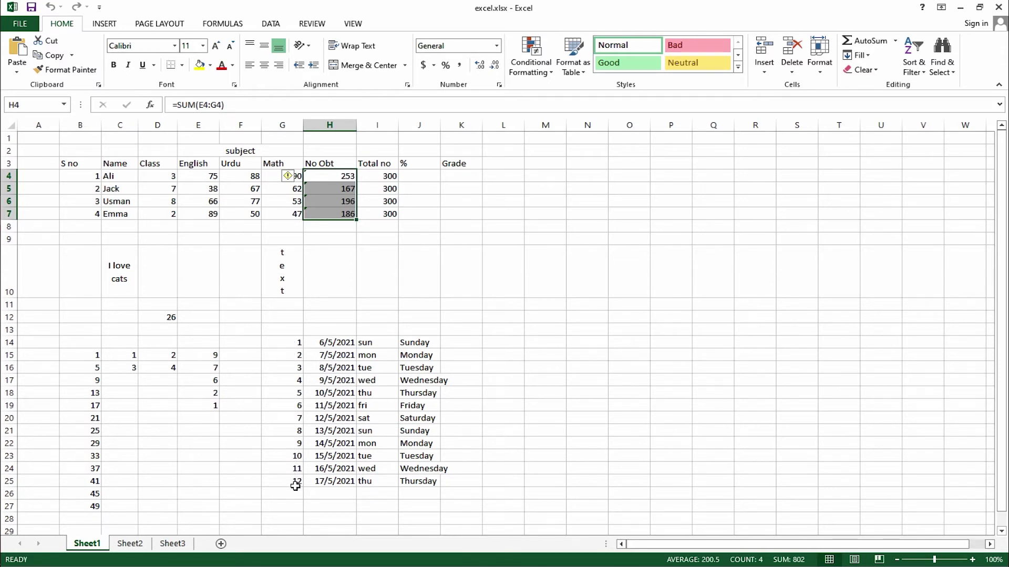
Step: Clear the values 5, 9 and 10 from G18, G22 and G23
{"action": "left_click", "coordinate": [289, 390]}
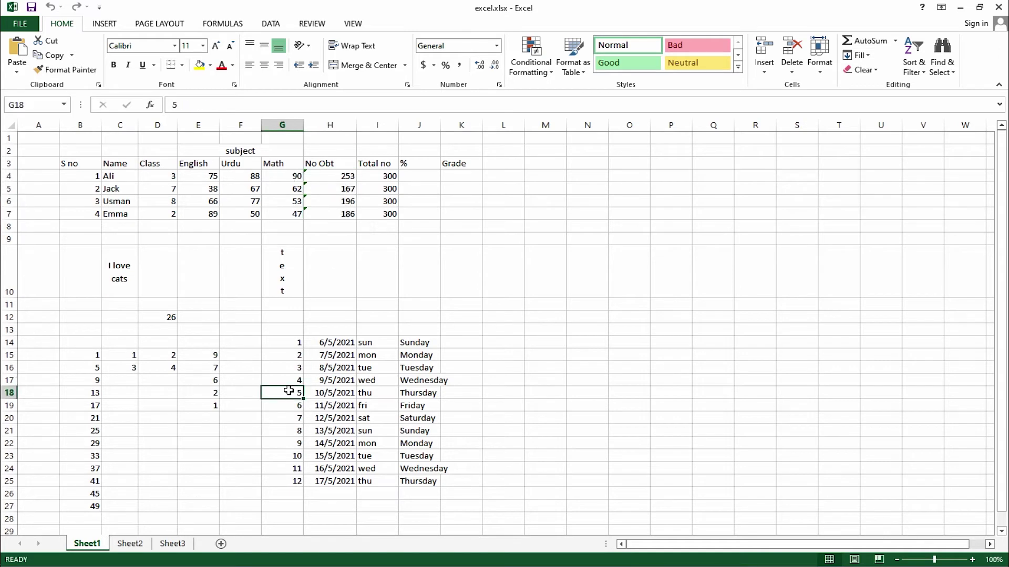
{"action": "key", "text": "Delete"}
{"action": "left_click", "coordinate": [291, 441]}
{"action": "key", "text": "Delete"}
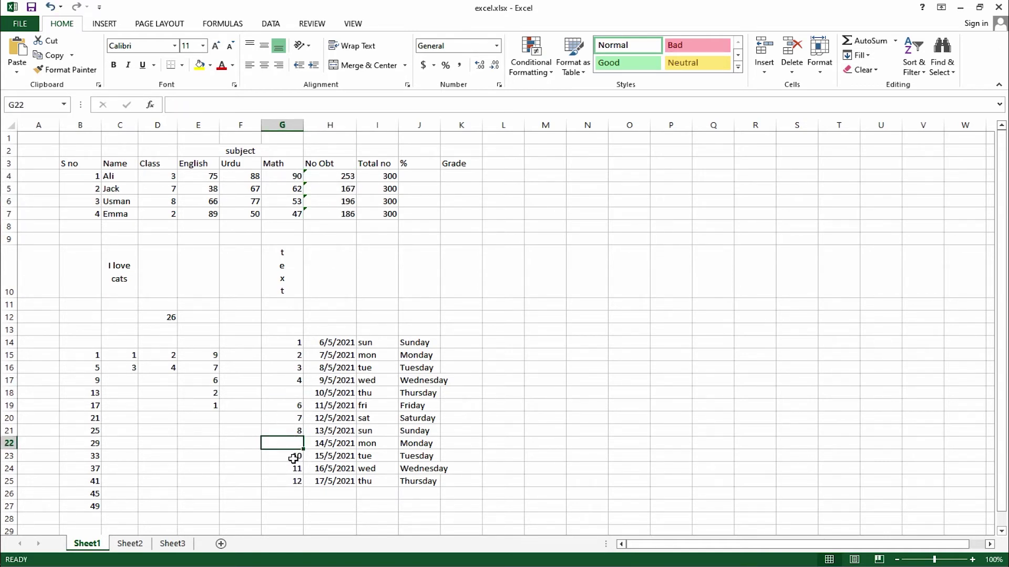
{"action": "left_click", "coordinate": [292, 458]}
{"action": "key", "text": "Delete"}
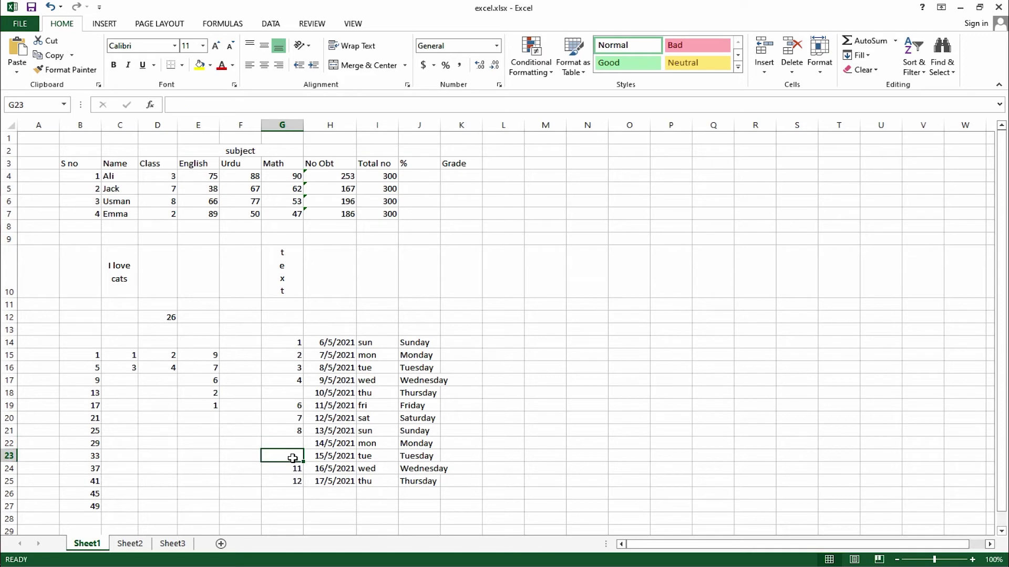
Step: Enter =COUNT(G14:G25) in G27
{"action": "left_click", "coordinate": [285, 504]}
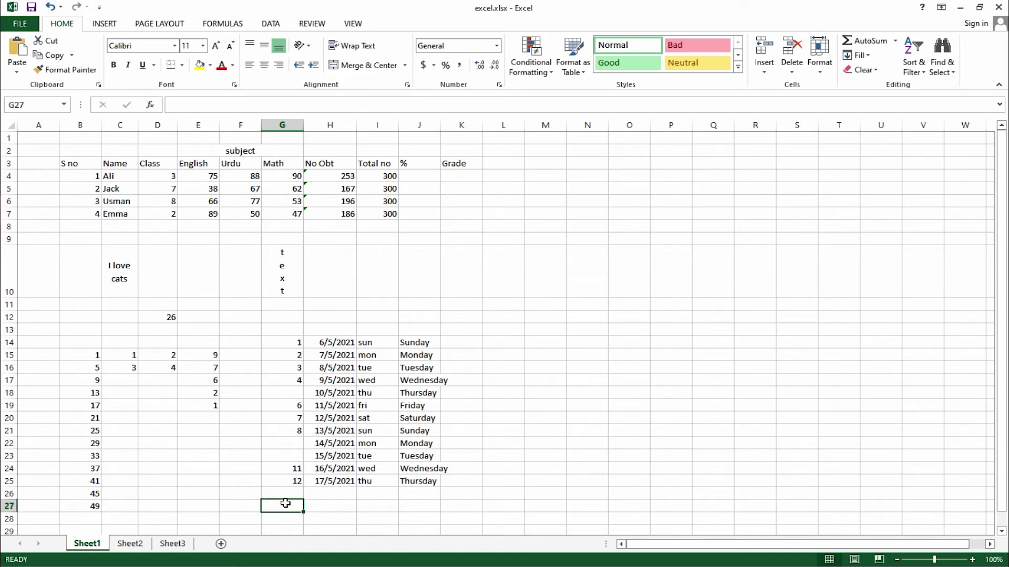
{"action": "type", "text": "=count"}
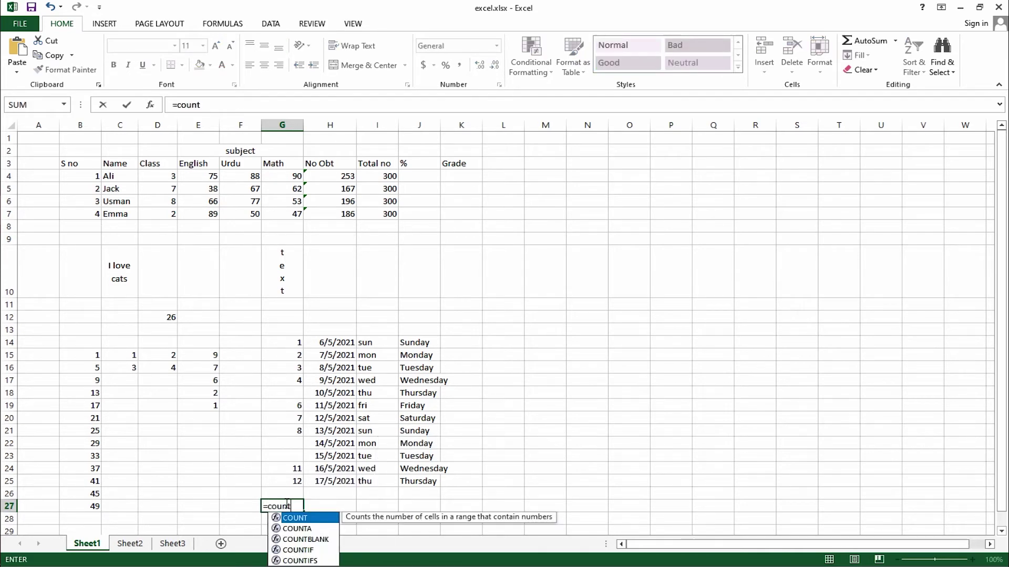
{"action": "key", "text": "Tab"}
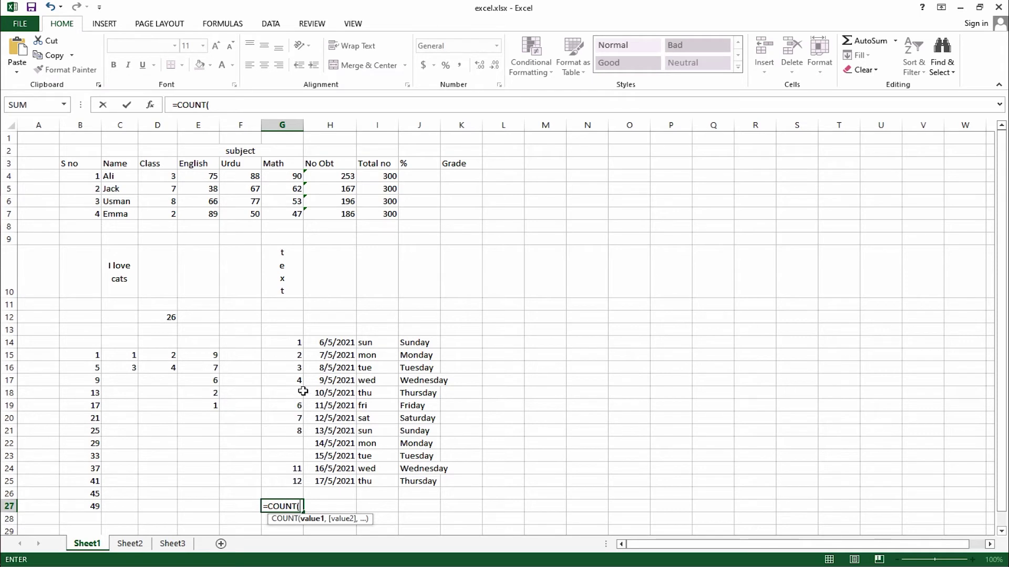
{"action": "left_click_drag", "start_coordinate": [286, 341], "coordinate": [286, 481]}
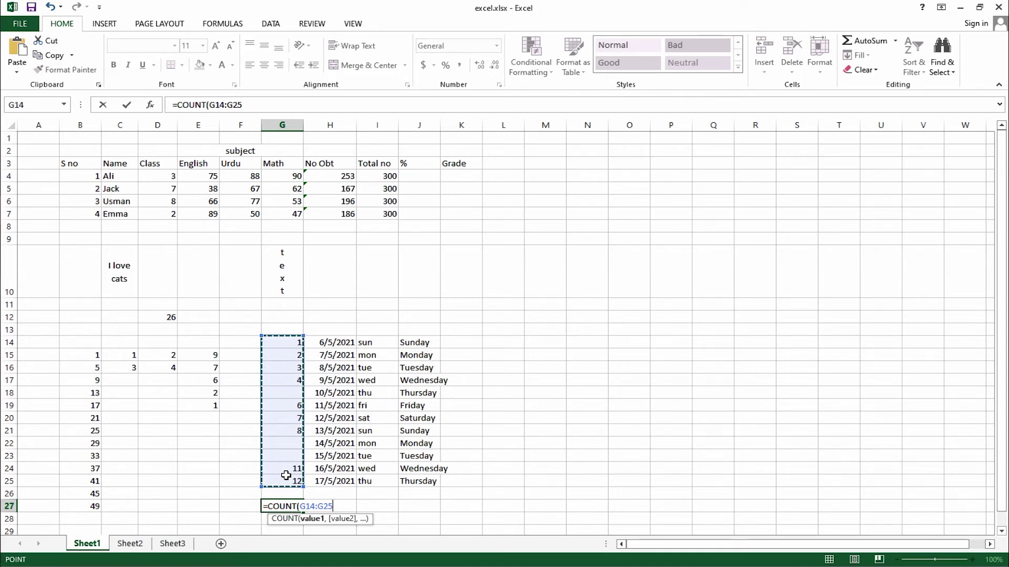
{"action": "key", "text": "Return"}
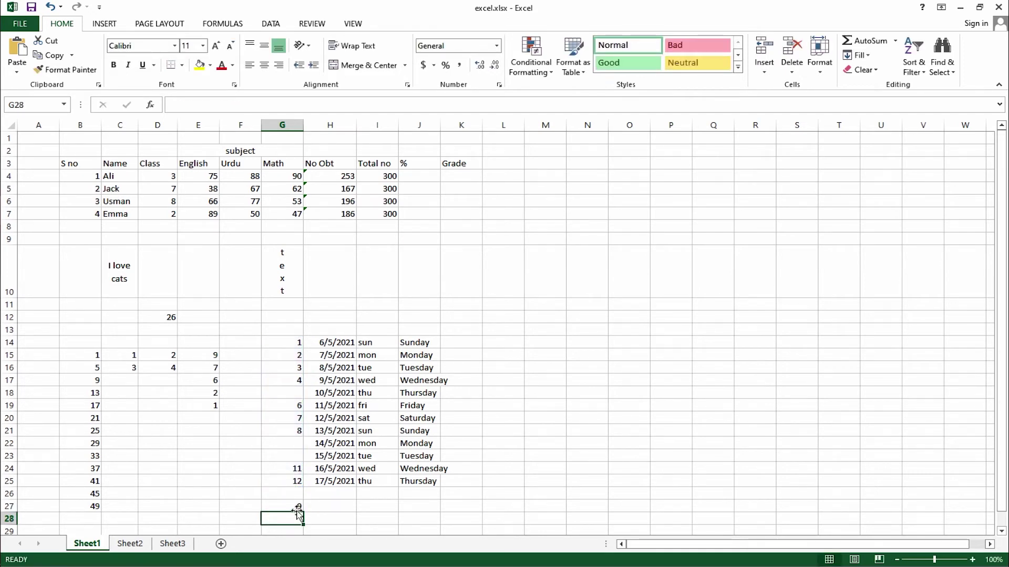
{"action": "left_click", "coordinate": [297, 507]}
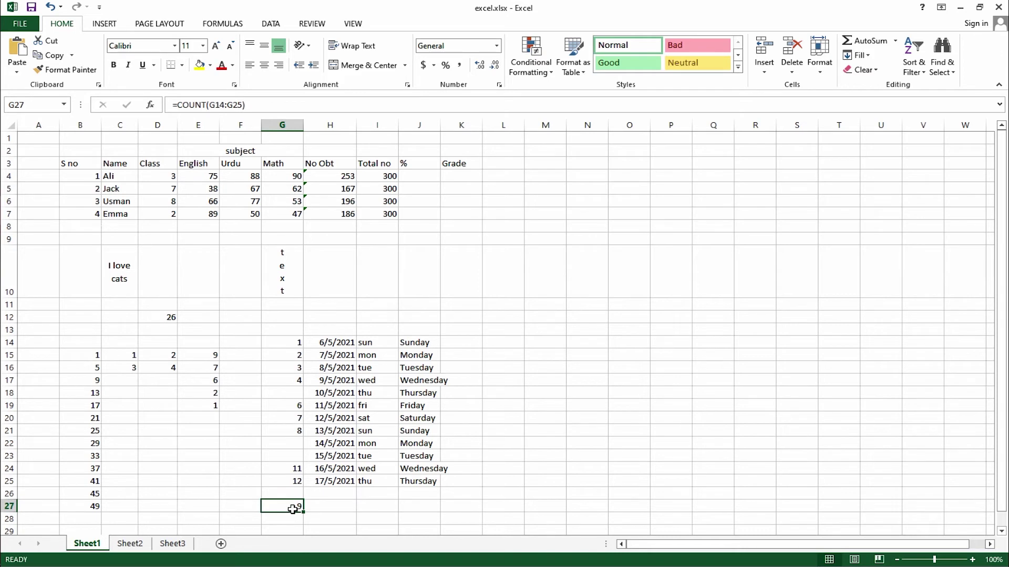
Step: Put 5 back into G18 so the COUNT result rises
{"action": "left_click", "coordinate": [293, 395]}
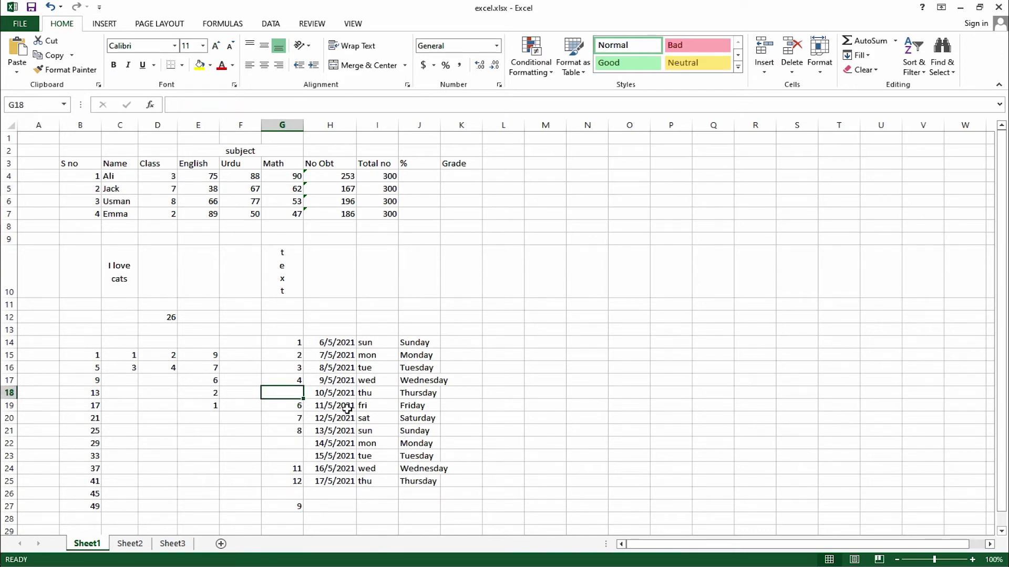
{"action": "type", "text": "5"}
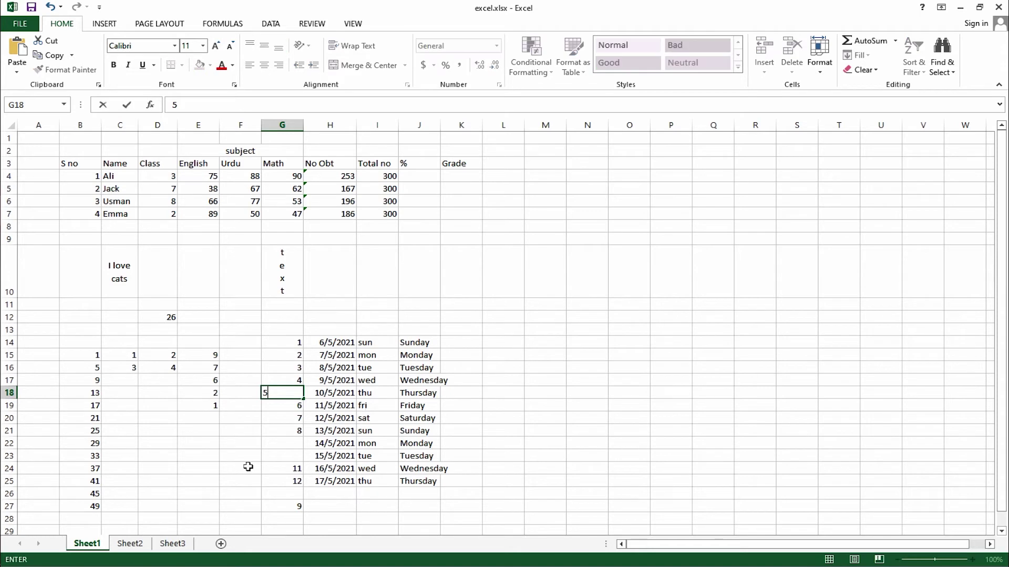
{"action": "left_click", "coordinate": [247, 467]}
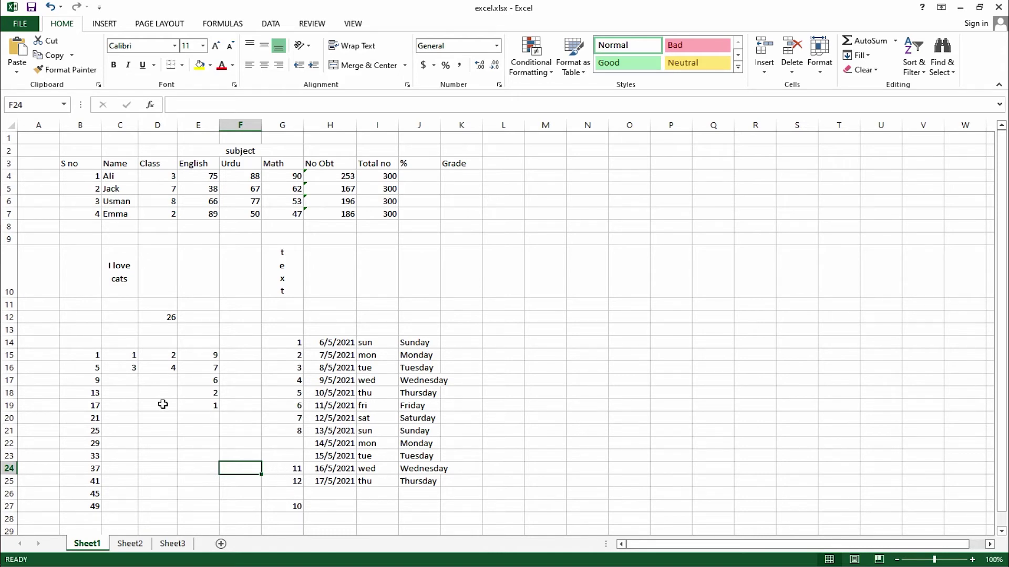
{"action": "left_click", "coordinate": [129, 544]}
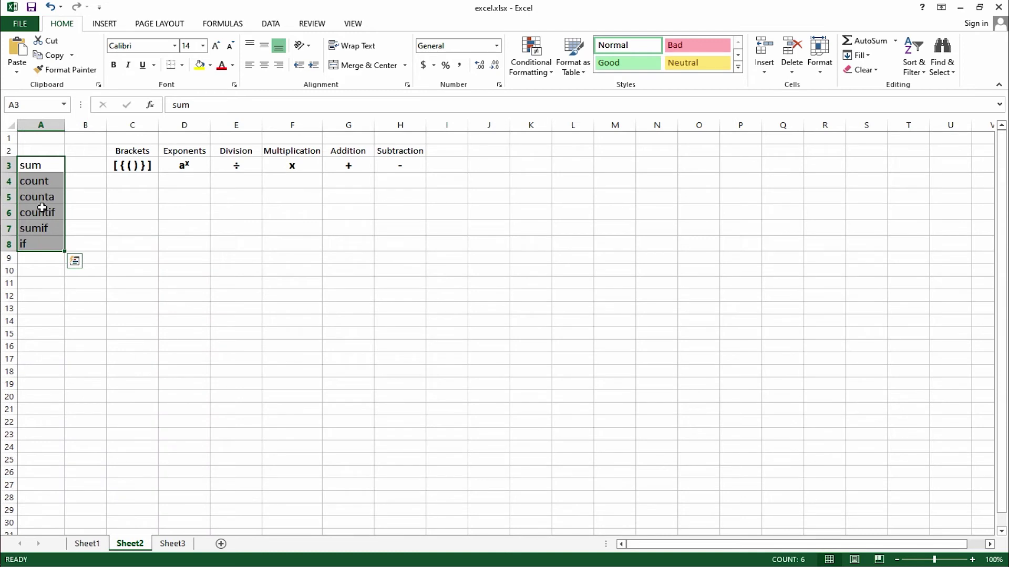
{"action": "left_click", "coordinate": [87, 544]}
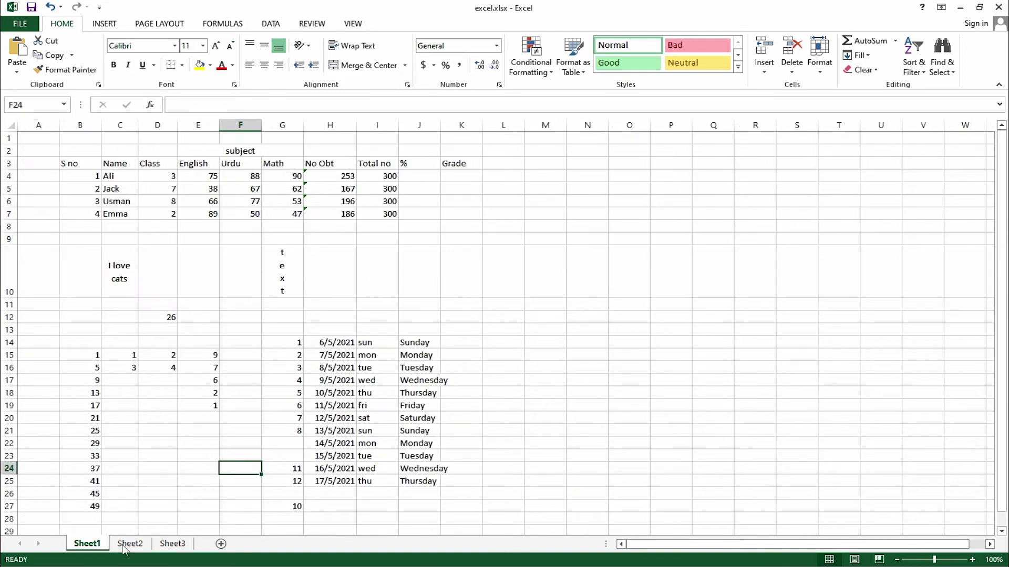
Step: Enter 5 into G22, replacing the text 'ju' typed there first
{"action": "left_click", "coordinate": [293, 444]}
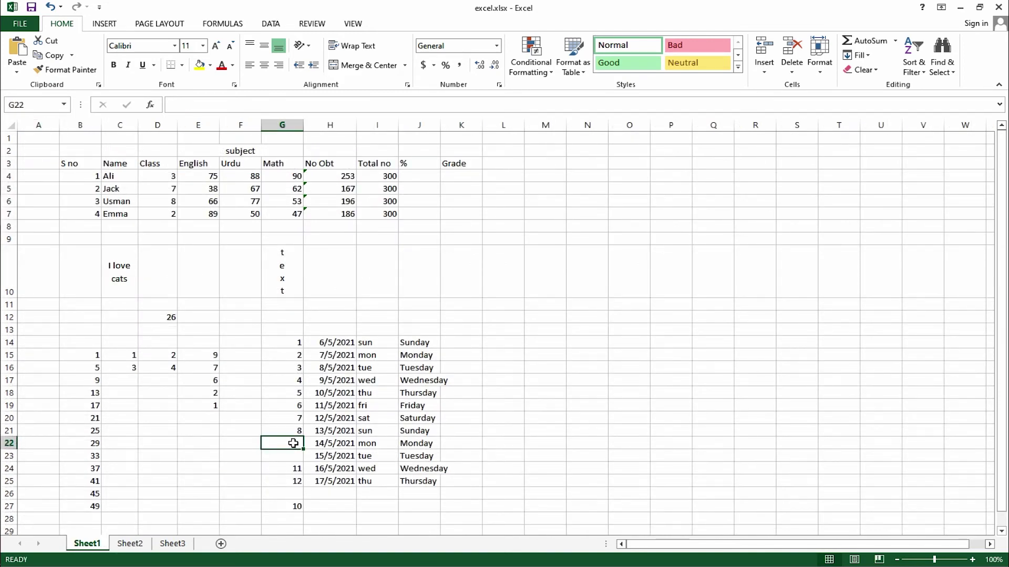
{"action": "type", "text": "j"}
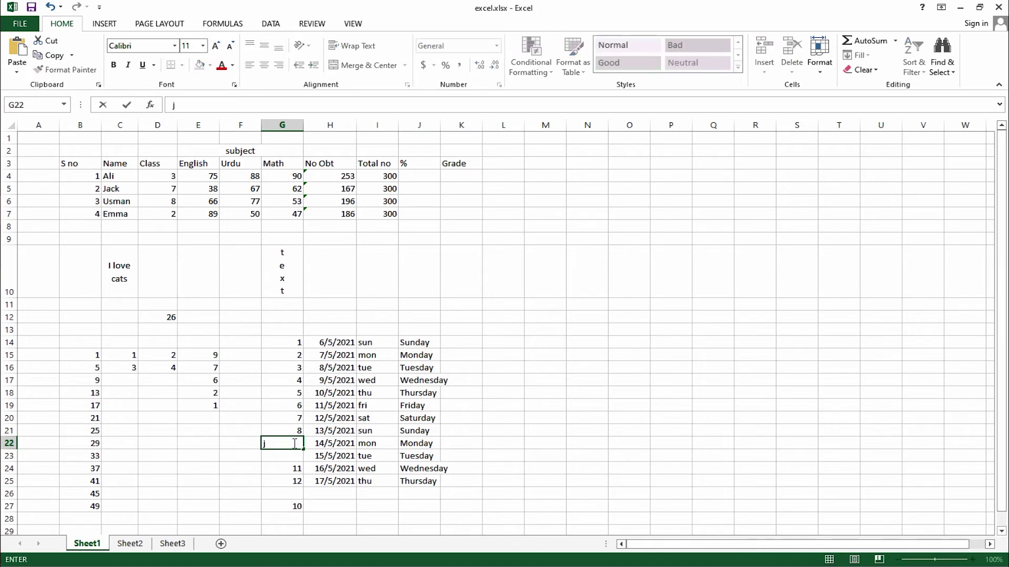
{"action": "type", "text": "u"}
{"action": "key", "text": "Return"}
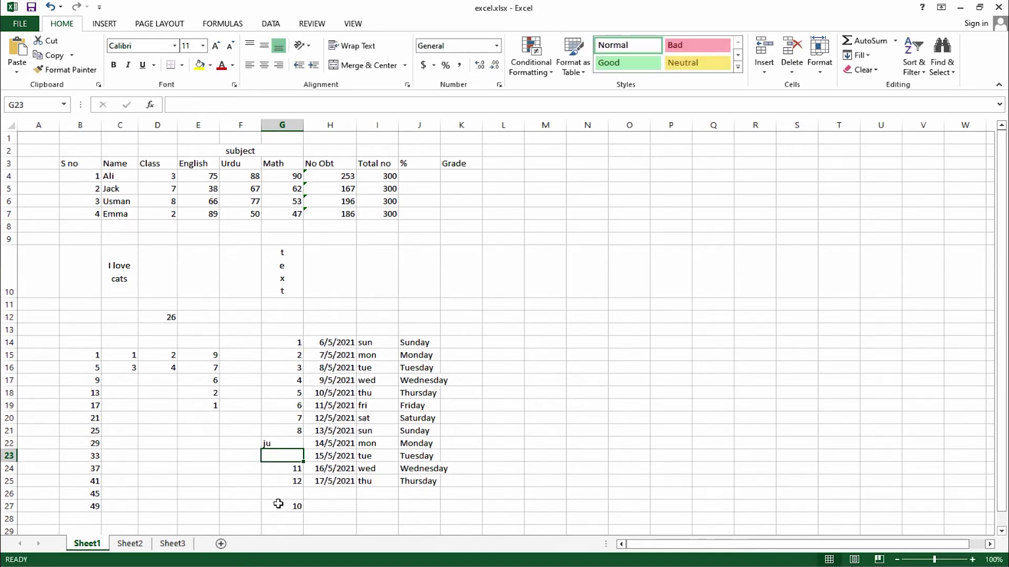
{"action": "left_click", "coordinate": [279, 445]}
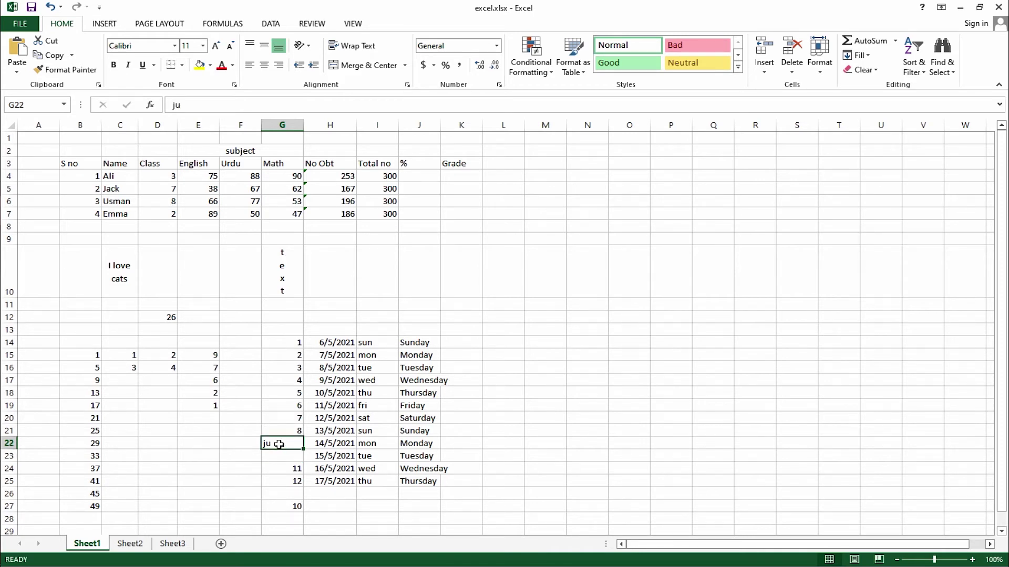
{"action": "type", "text": "5"}
{"action": "key", "text": "Return"}
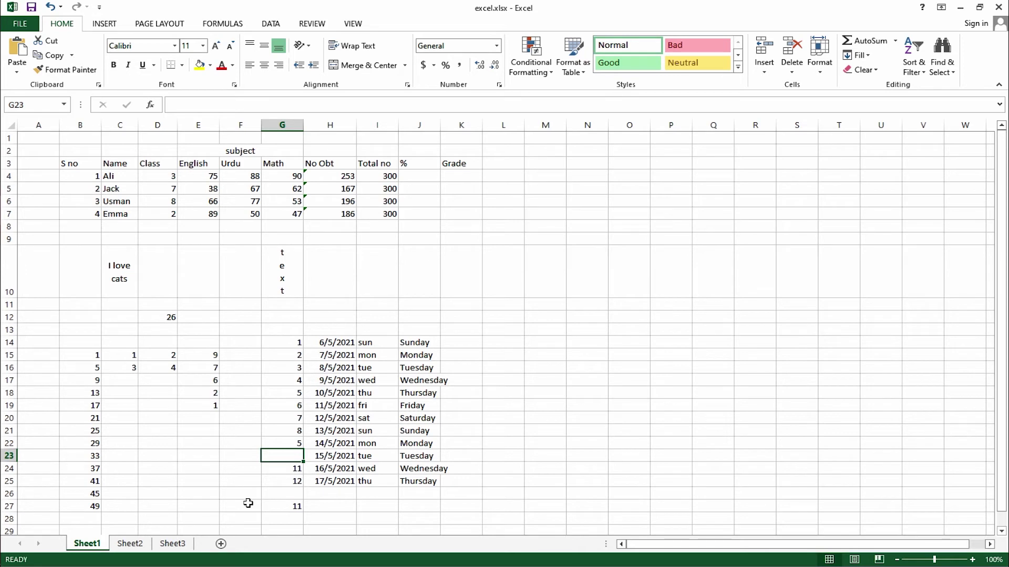
{"action": "left_click", "coordinate": [248, 503]}
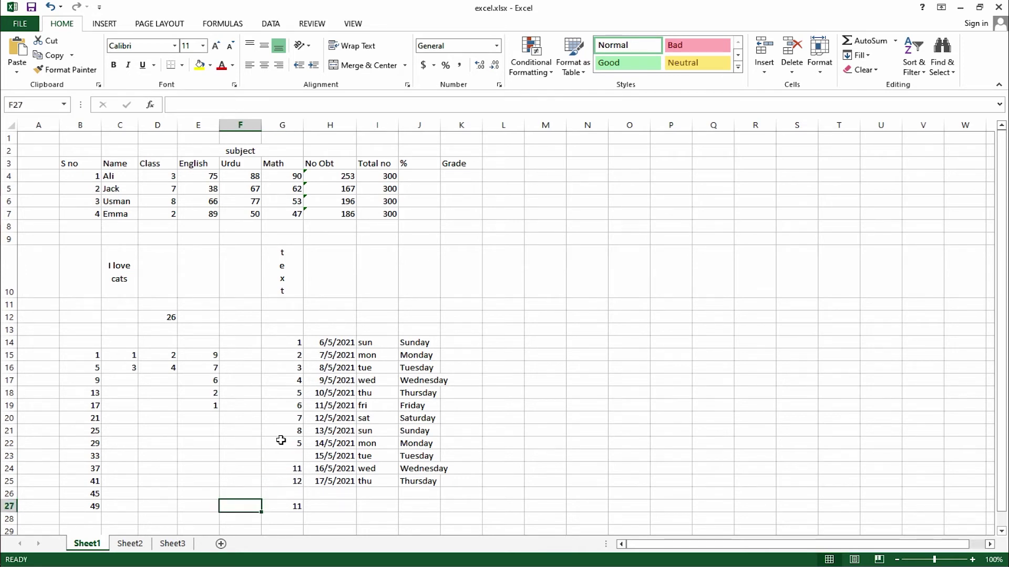
Step: Enter =COUNTA(G14:G25) in F27, returning 11, and inspect the column G cells
{"action": "type", "text": "=cou"}
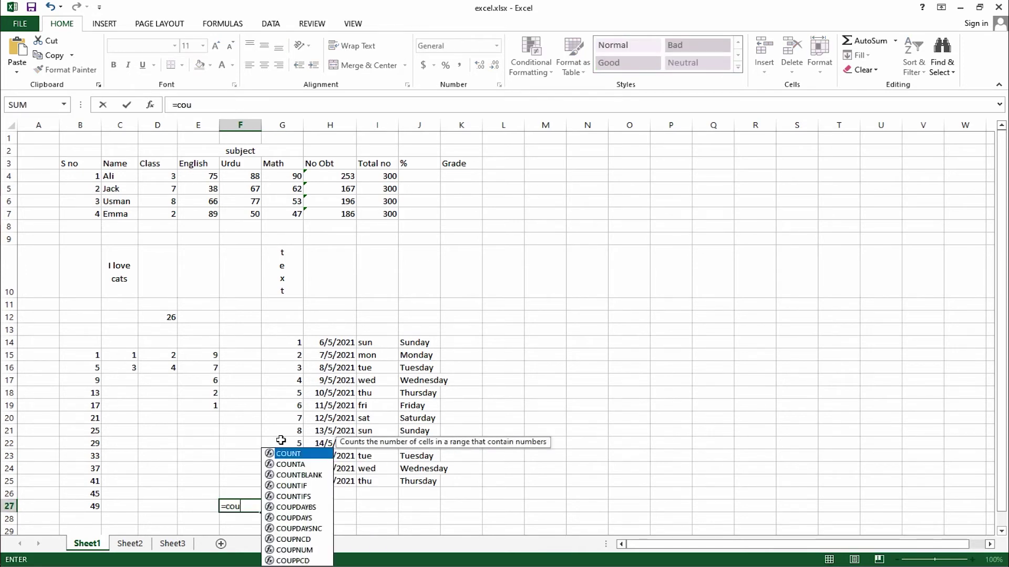
{"action": "type", "text": "nta"}
{"action": "key", "text": "Tab"}
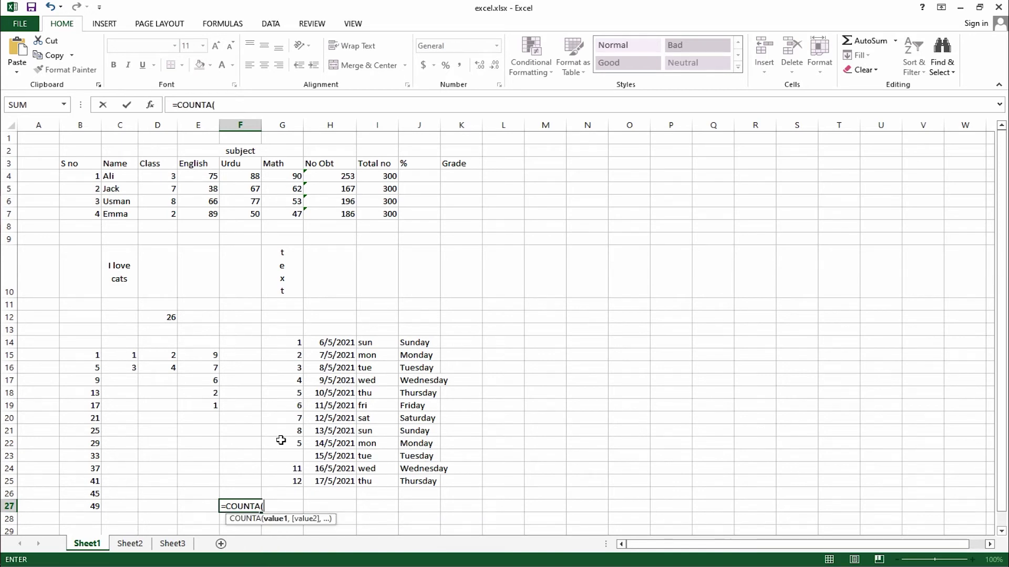
{"action": "left_click_drag", "start_coordinate": [282, 342], "coordinate": [281, 481]}
{"action": "key", "text": "Return"}
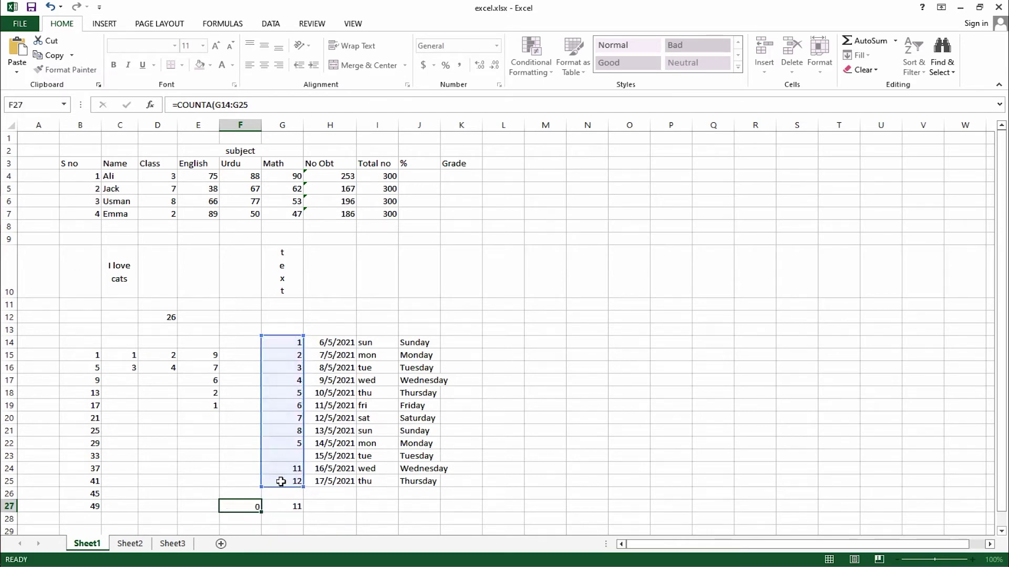
{"action": "left_click", "coordinate": [252, 506]}
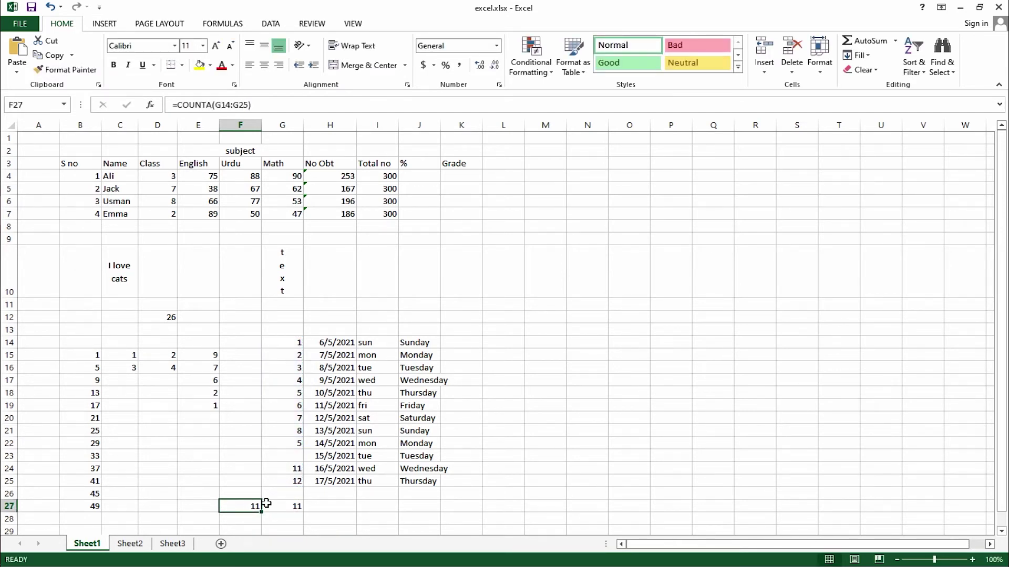
{"action": "left_click", "coordinate": [283, 457]}
{"action": "left_click", "coordinate": [239, 507]}
{"action": "left_click", "coordinate": [284, 392]}
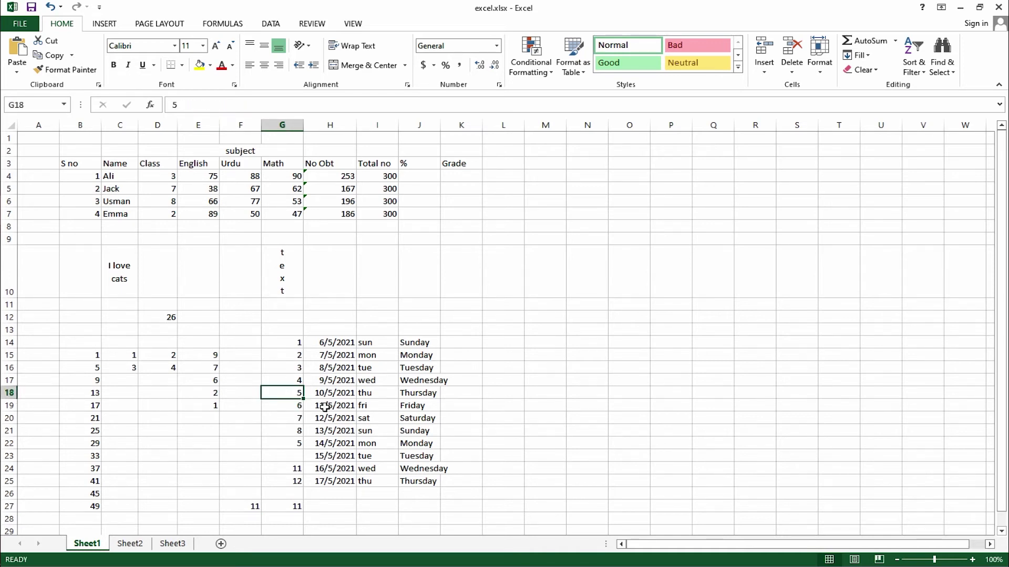
Step: Type 'de' into G23 and compare COUNTA in F27 (12) with COUNT in G27 (11)
{"action": "left_click", "coordinate": [299, 454]}
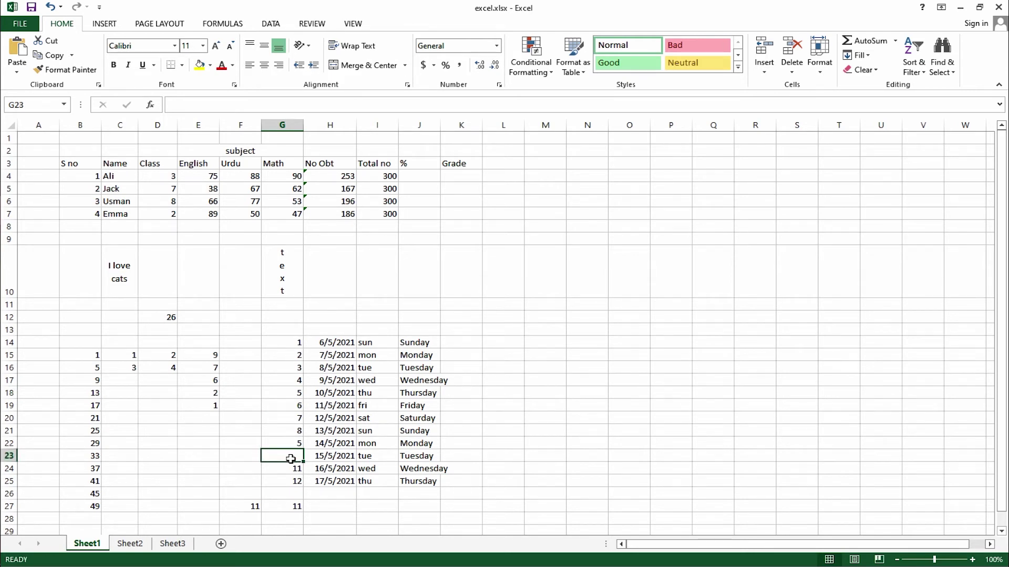
{"action": "type", "text": "de"}
{"action": "left_click", "coordinate": [342, 506]}
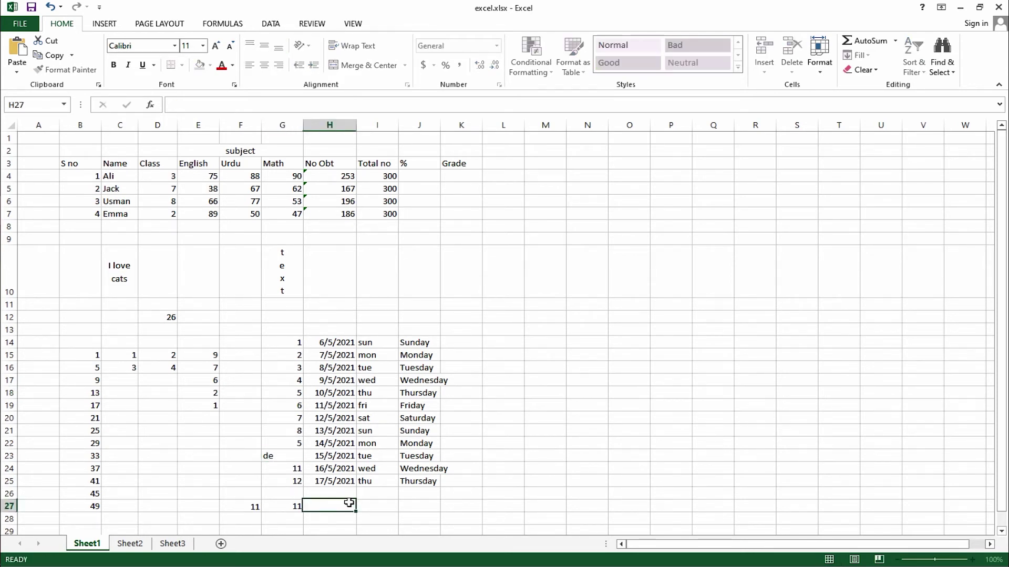
{"action": "left_click", "coordinate": [247, 508]}
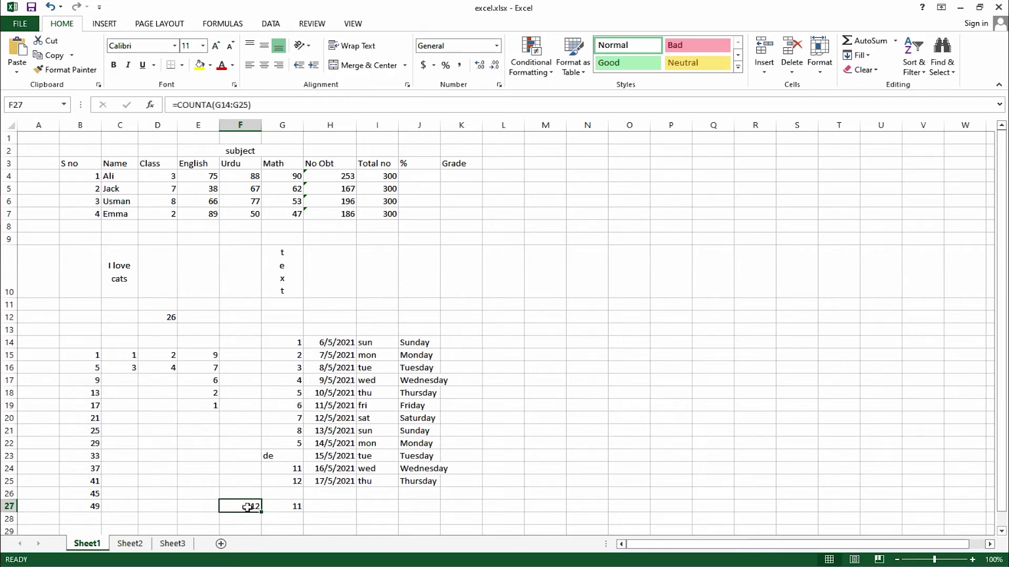
{"action": "left_click", "coordinate": [287, 507]}
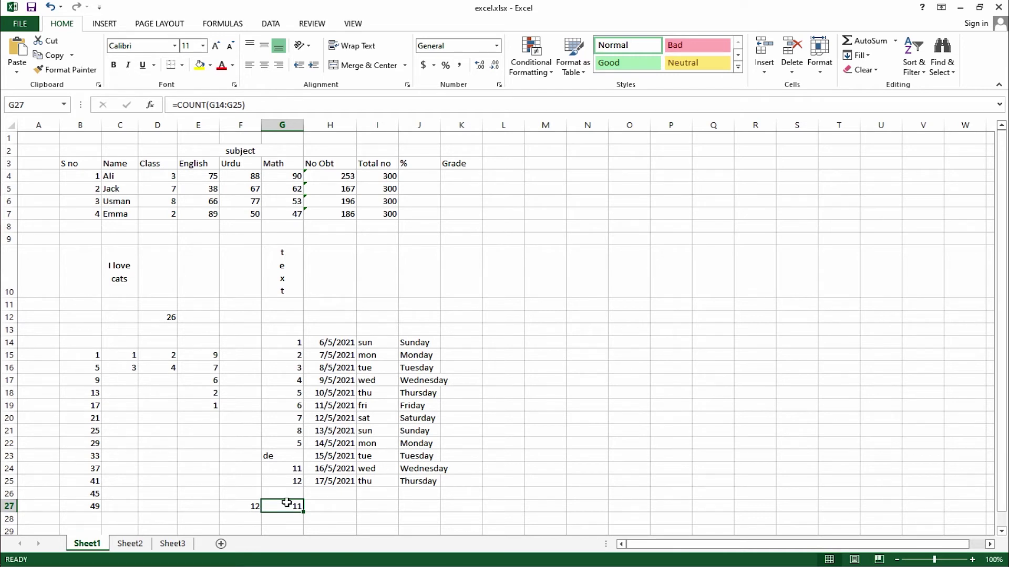
Step: Look up the countif entry on Sheet2, then recheck G27's COUNT result on Sheet1
{"action": "type", "text": "=co"}
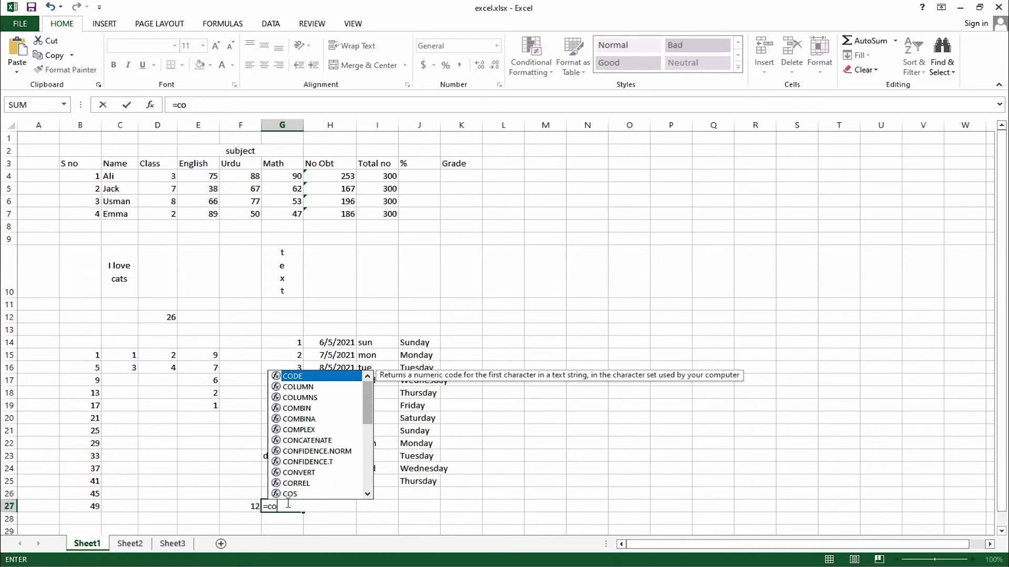
{"action": "type", "text": "unt"}
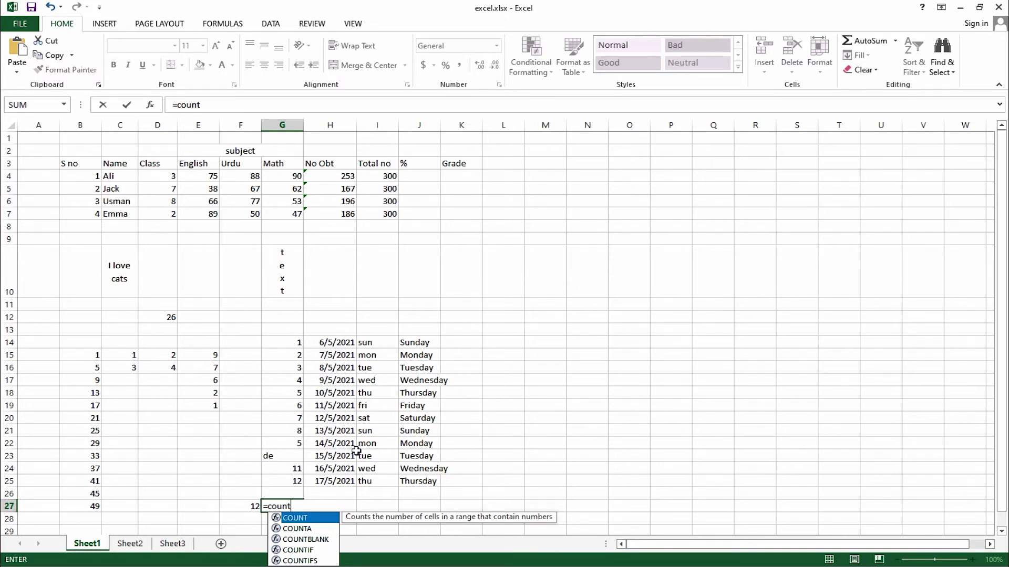
{"action": "left_click", "coordinate": [221, 506]}
{"action": "left_click", "coordinate": [130, 544]}
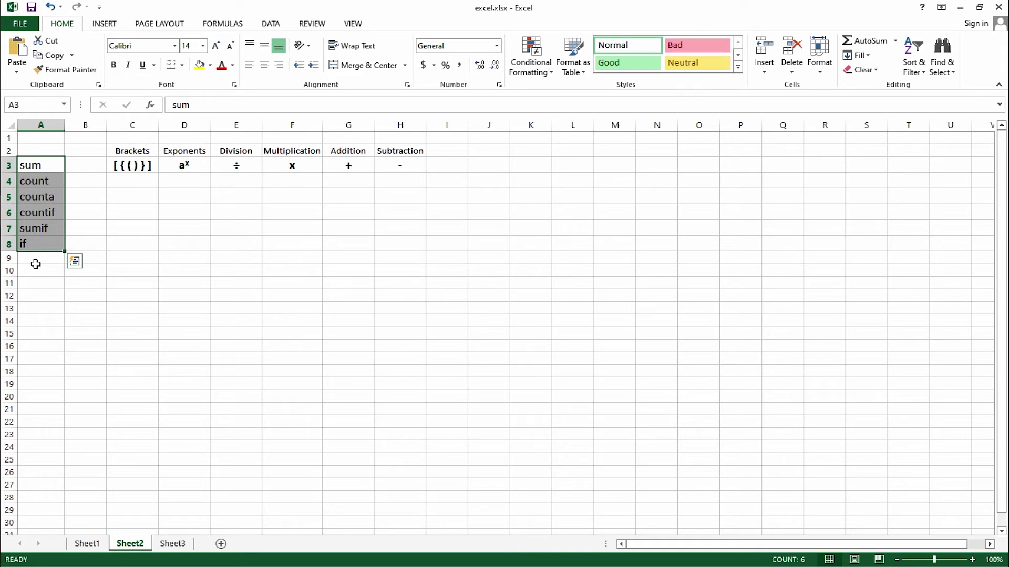
{"action": "left_click", "coordinate": [46, 213]}
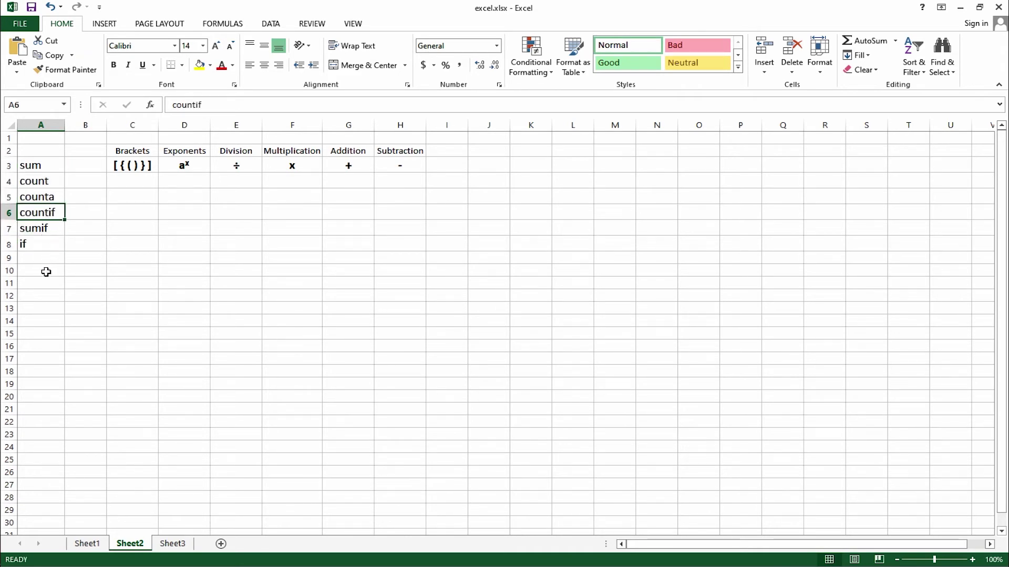
{"action": "left_click", "coordinate": [88, 545]}
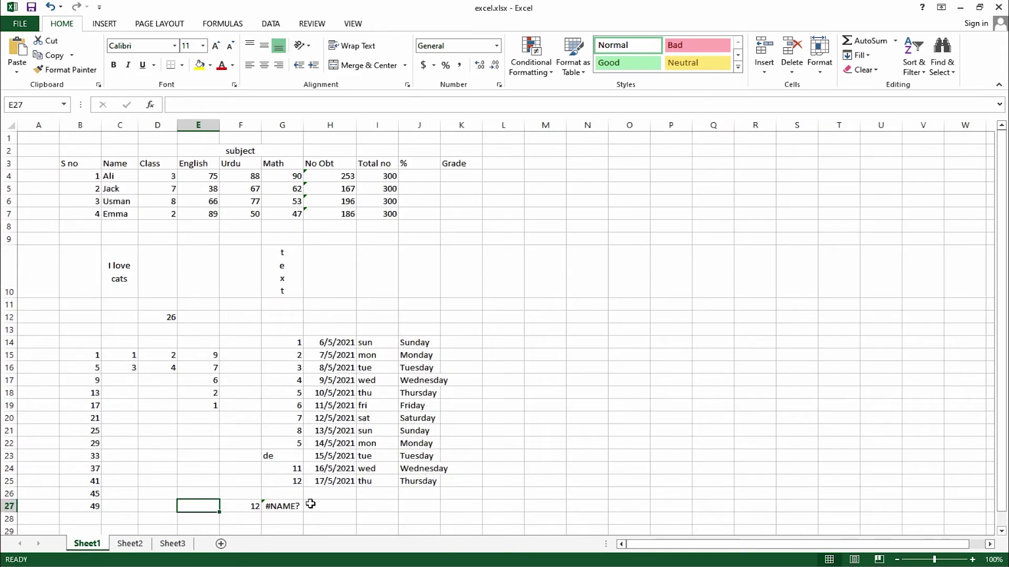
{"action": "left_click", "coordinate": [284, 505]}
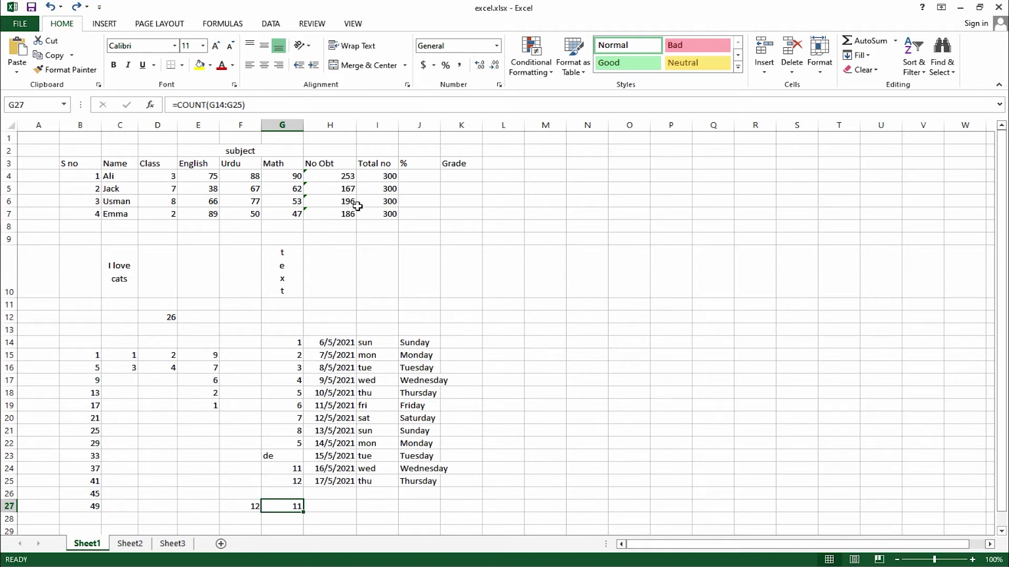
Step: Enter =COUNTIF(I14:I25,"sun") in L14 to count the 2 sun days
{"action": "left_click", "coordinate": [505, 343]}
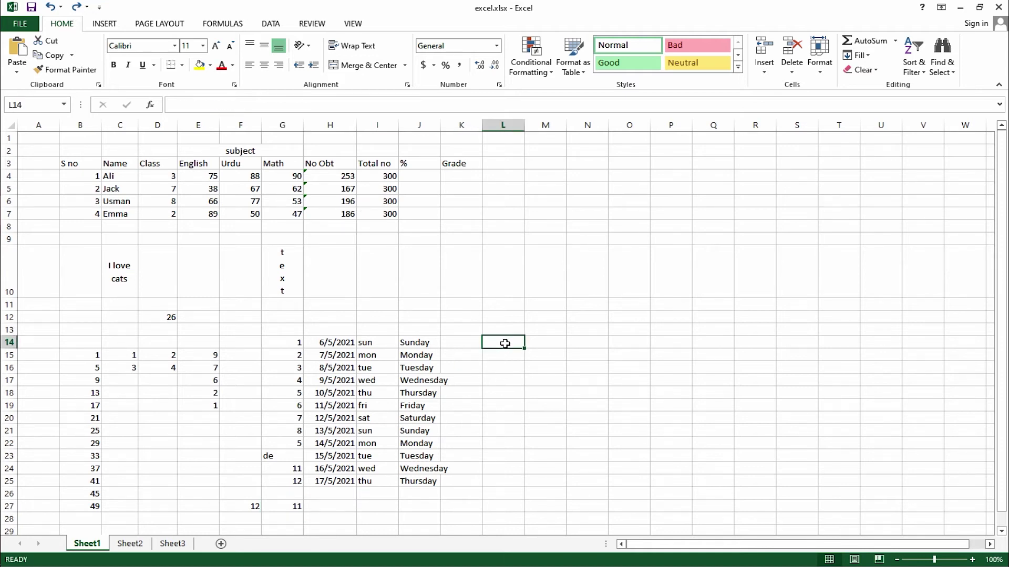
{"action": "type", "text": "=count"}
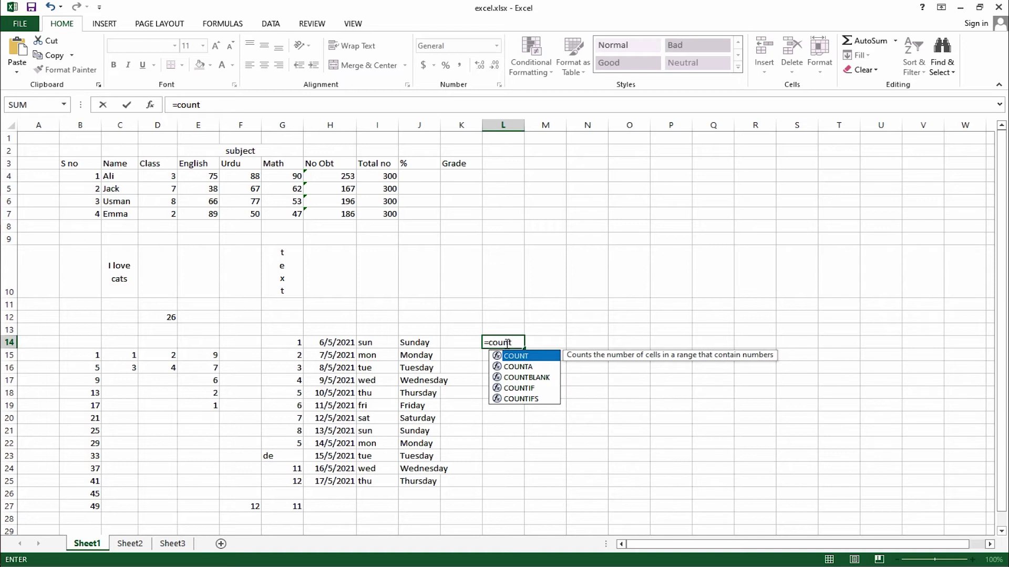
{"action": "left_click", "coordinate": [526, 388]}
{"action": "double_click", "coordinate": [526, 389]}
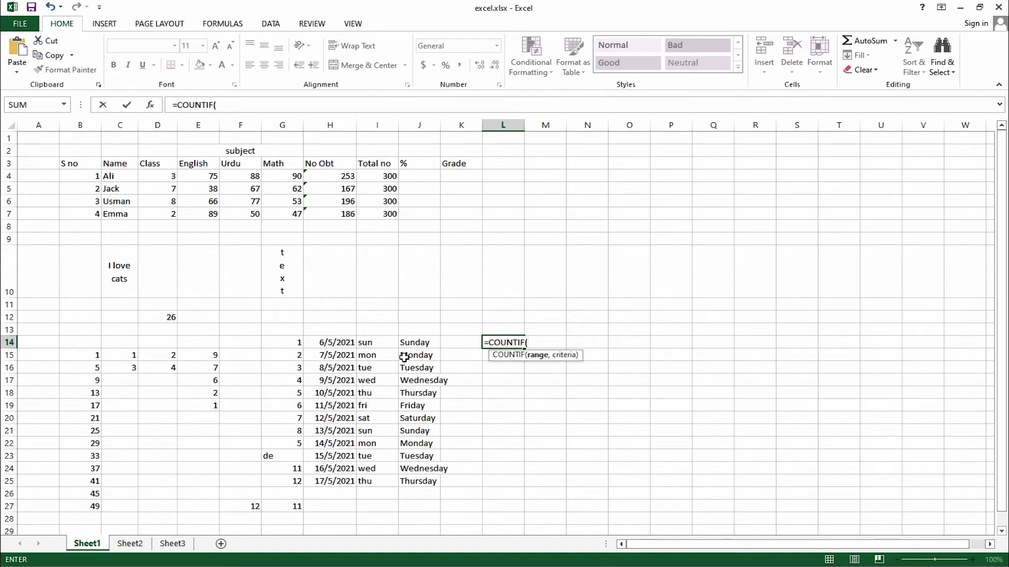
{"action": "left_click_drag", "start_coordinate": [367, 342], "coordinate": [369, 482]}
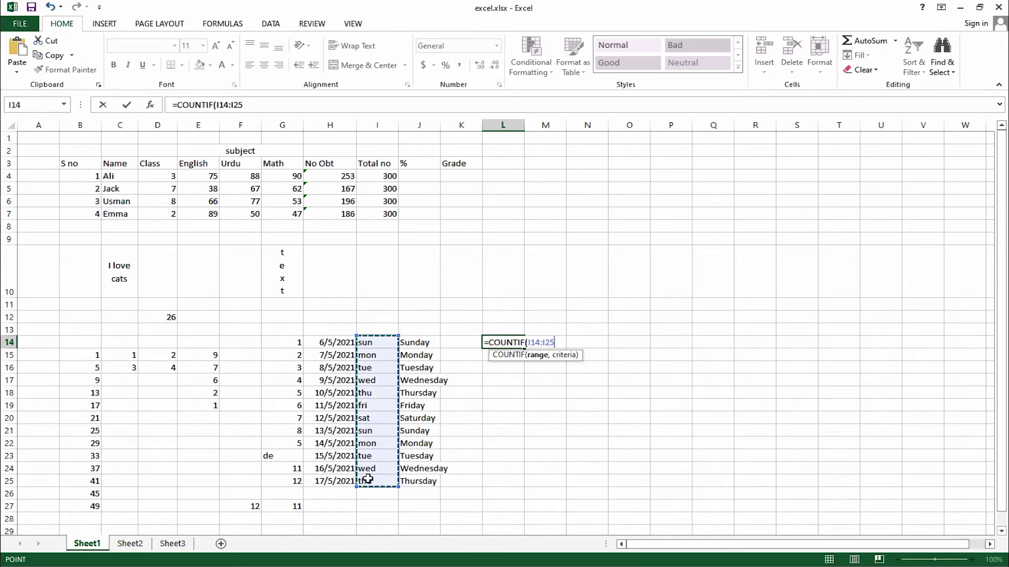
{"action": "type", "text": ","}
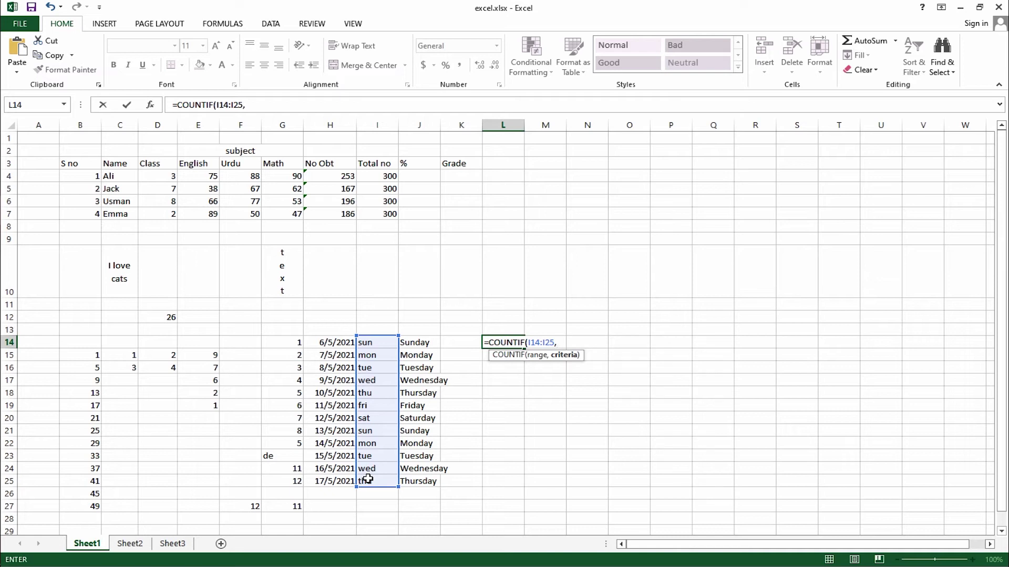
{"action": "type", "text": "sun"}
{"action": "key", "text": "BackSpace"}
{"action": "key", "text": "BackSpace"}
{"action": "key", "text": "BackSpace"}
{"action": "type", "text": "un"}
{"action": "type", "text": ")"}
{"action": "key", "text": "Return"}
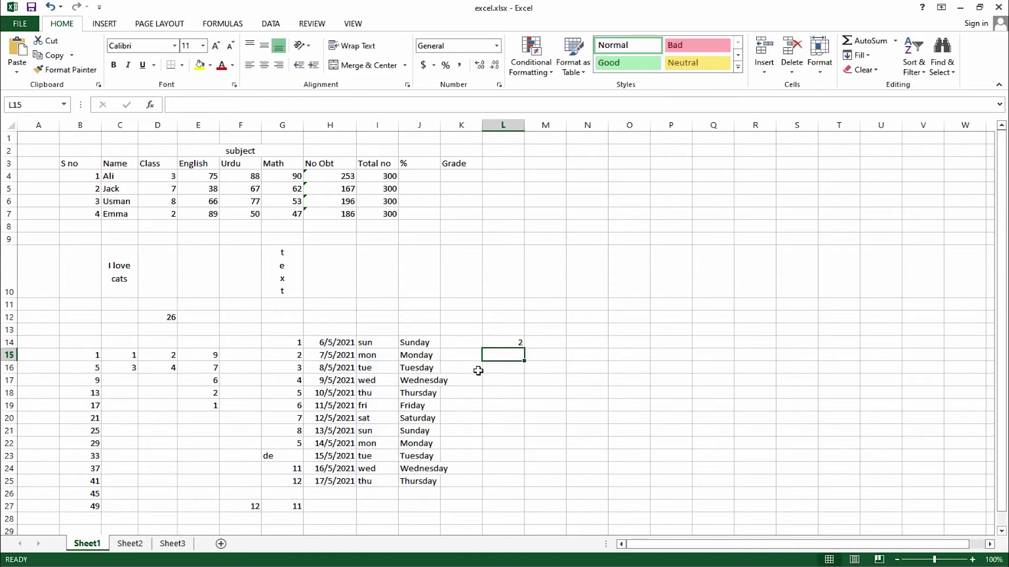
Step: Test the COUNTIF with 'sun' in I17, then clear I17 and I14 so L14 shows 1
{"action": "left_click", "coordinate": [377, 380]}
{"action": "type", "text": "sun"}
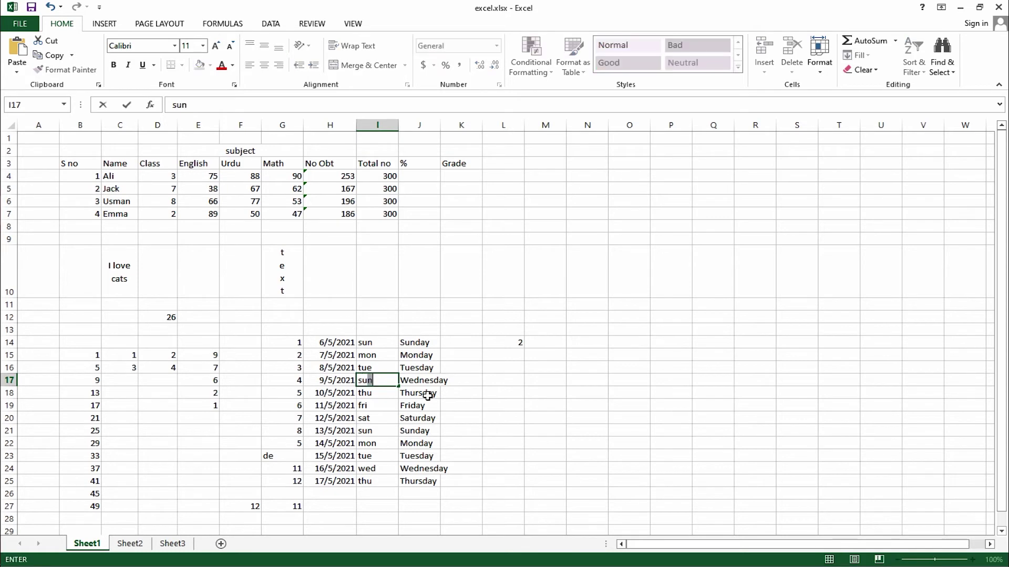
{"action": "key", "text": "Return"}
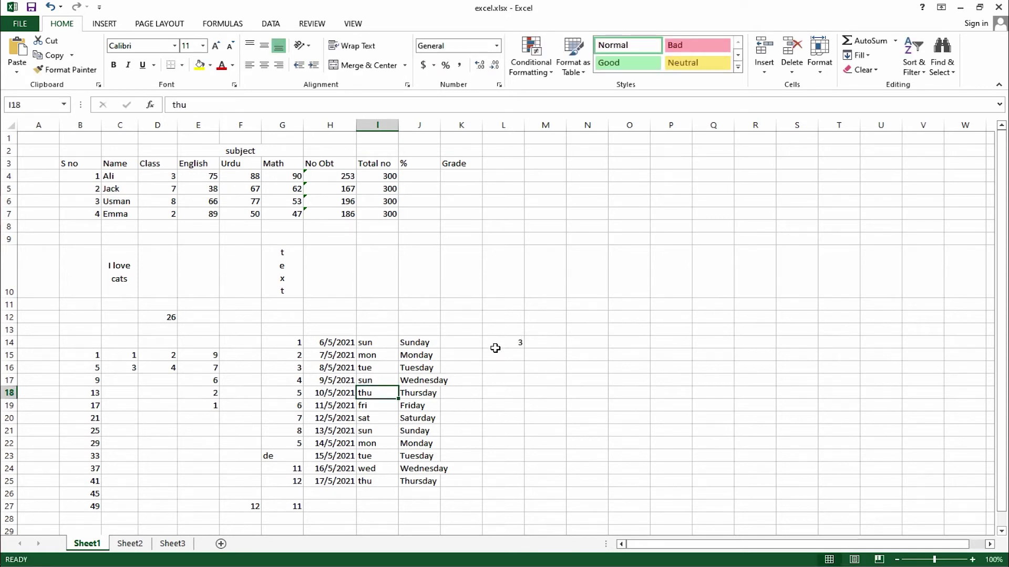
{"action": "left_click", "coordinate": [386, 381]}
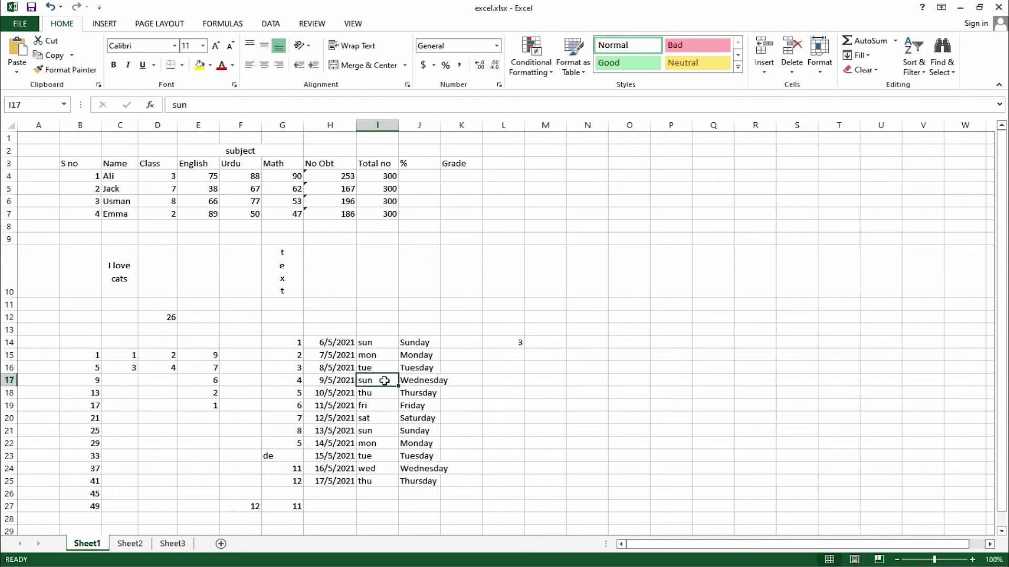
{"action": "key", "text": "Delete"}
{"action": "left_click", "coordinate": [377, 344]}
{"action": "key", "text": "Delete"}
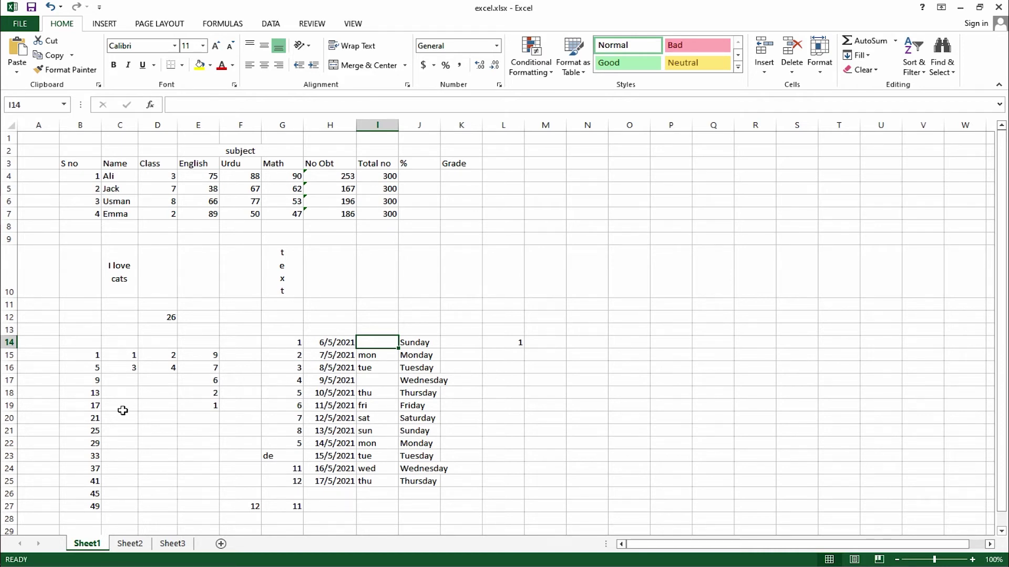
{"action": "left_click_drag", "start_coordinate": [209, 352], "coordinate": [207, 403]}
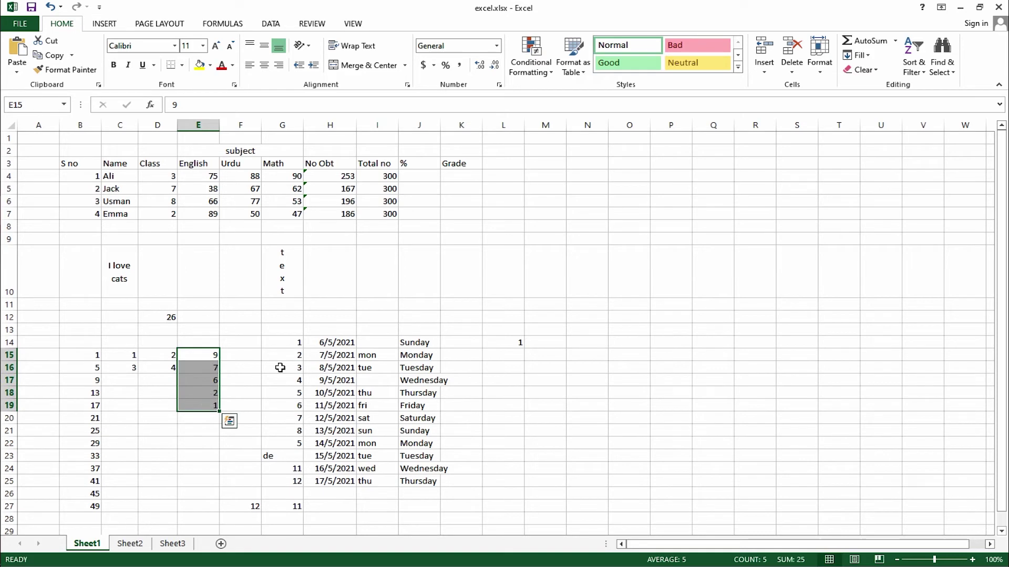
{"action": "mouse_move", "coordinate": [287, 343]}
{"action": "left_mouse_down"}
{"action": "mouse_move", "coordinate": [290, 509]}
{"action": "mouse_move", "coordinate": [297, 439]}
{"action": "mouse_move", "coordinate": [297, 478]}
{"action": "left_mouse_up"}
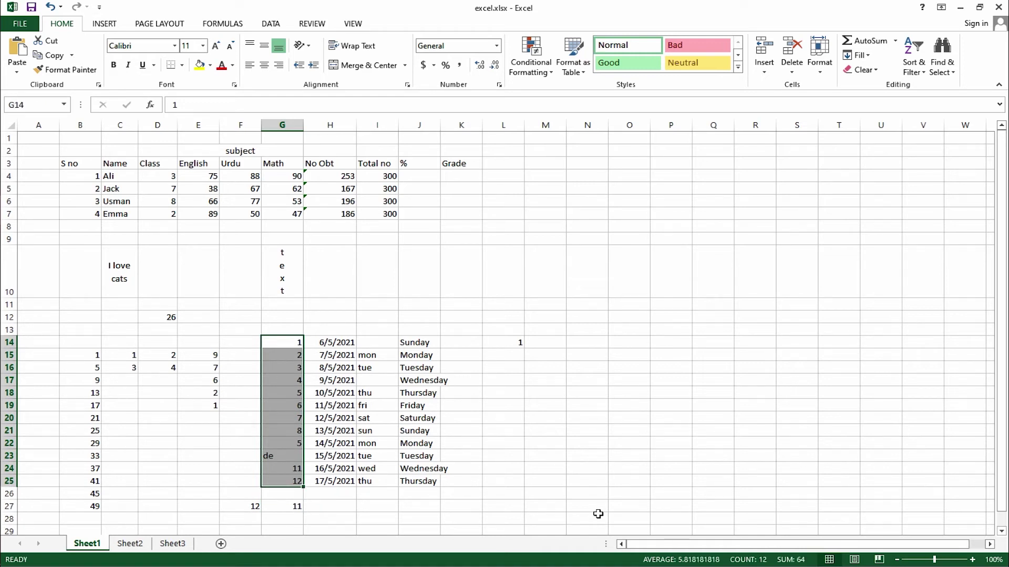
Step: Enter =SUMIF(G14:G25,"<5") in L17
{"action": "left_click", "coordinate": [505, 377]}
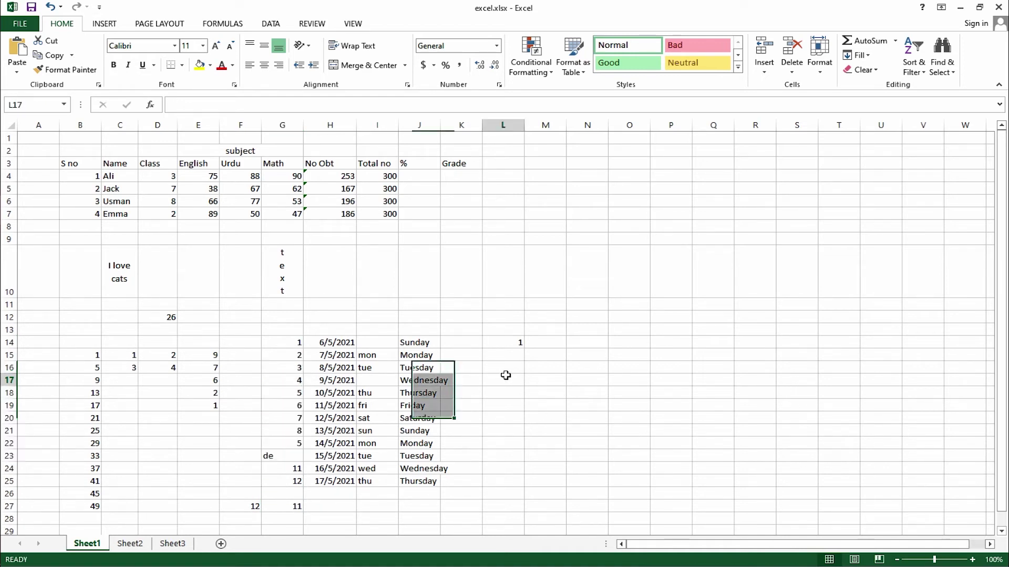
{"action": "type", "text": "="}
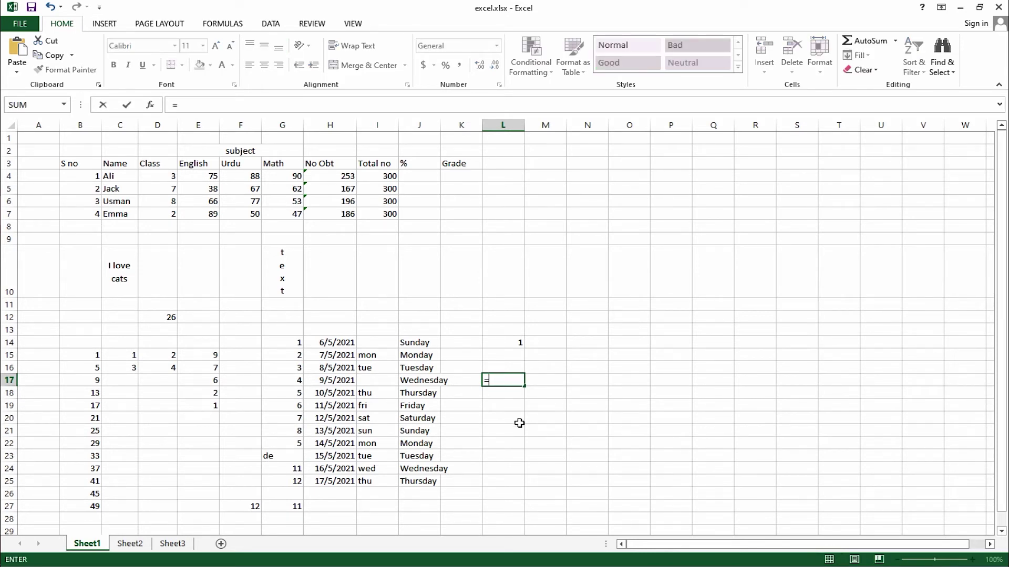
{"action": "type", "text": "sumif"}
{"action": "key", "text": "Tab"}
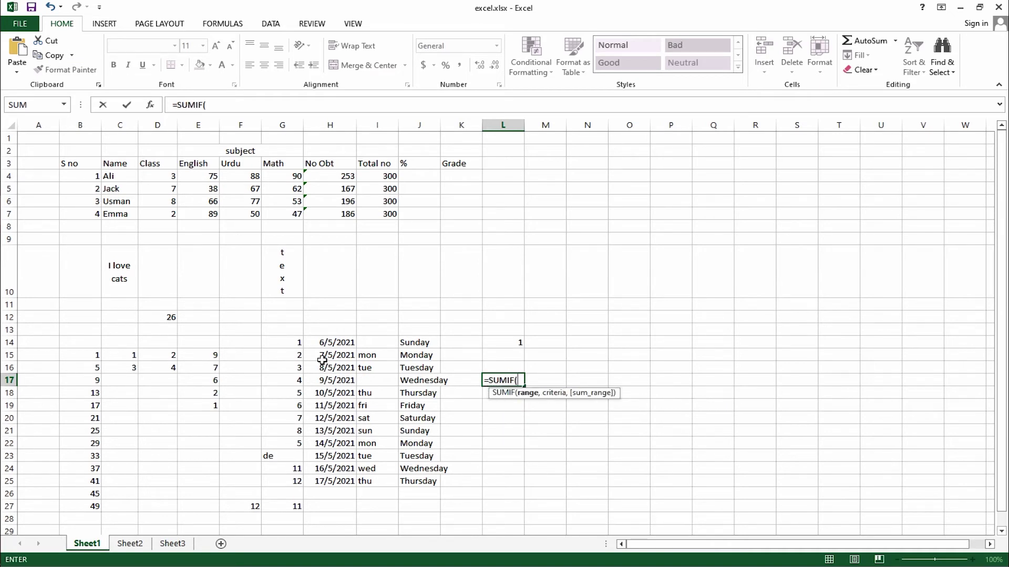
{"action": "left_click_drag", "start_coordinate": [298, 340], "coordinate": [299, 469]}
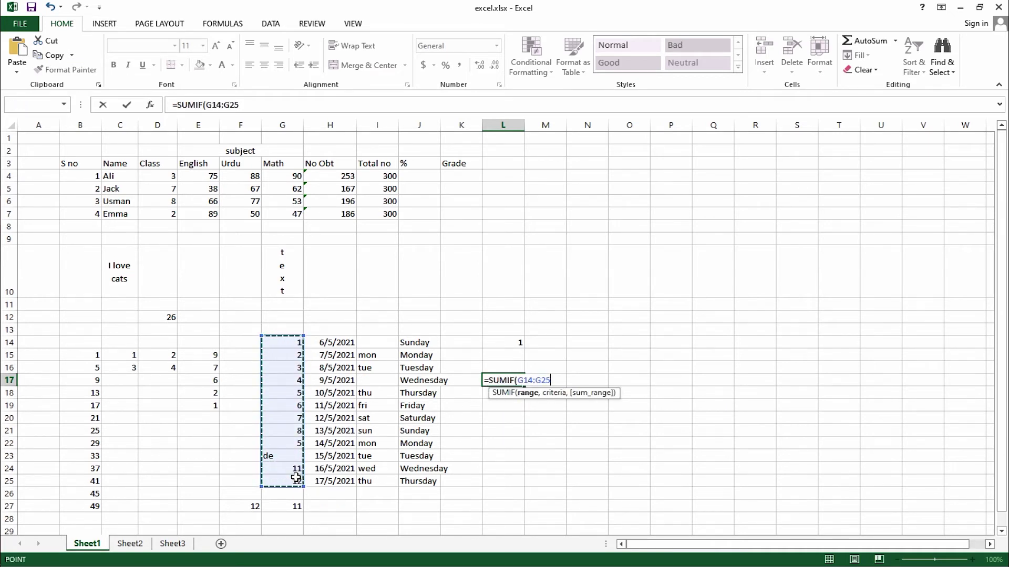
{"action": "type", "text": ",\"<"}
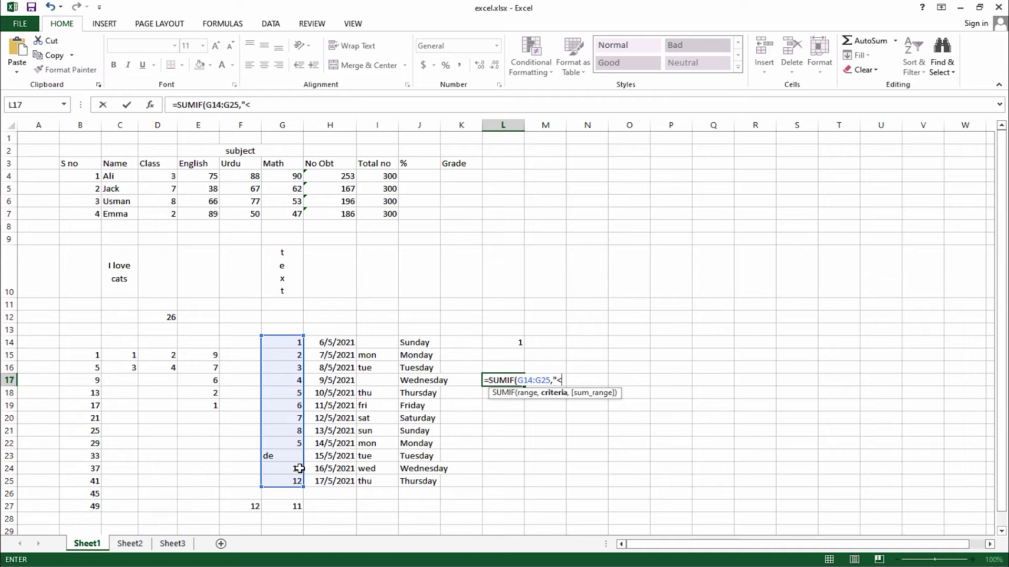
{"action": "type", "text": "5"}
{"action": "key", "text": "Return"}
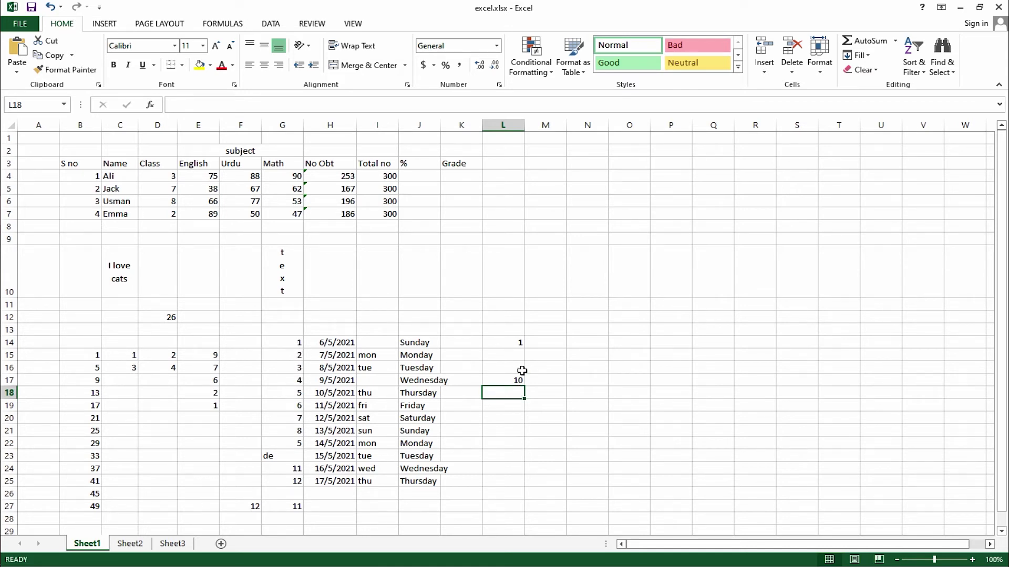
{"action": "left_click", "coordinate": [509, 379]}
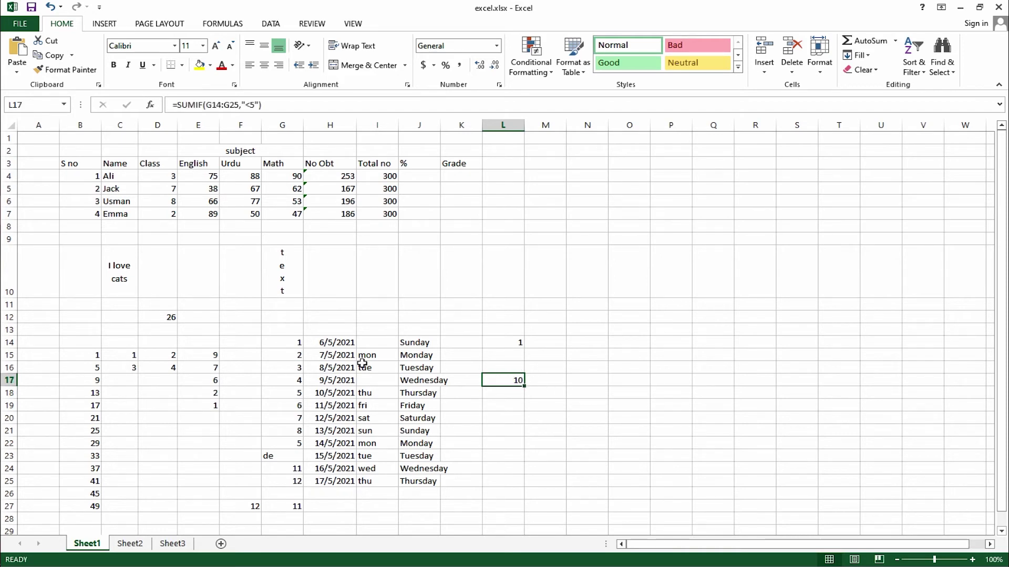
Step: Change G16 from 3 to 4, confirm L17 updates to 11, and go to Sheet2
{"action": "left_click", "coordinate": [284, 370]}
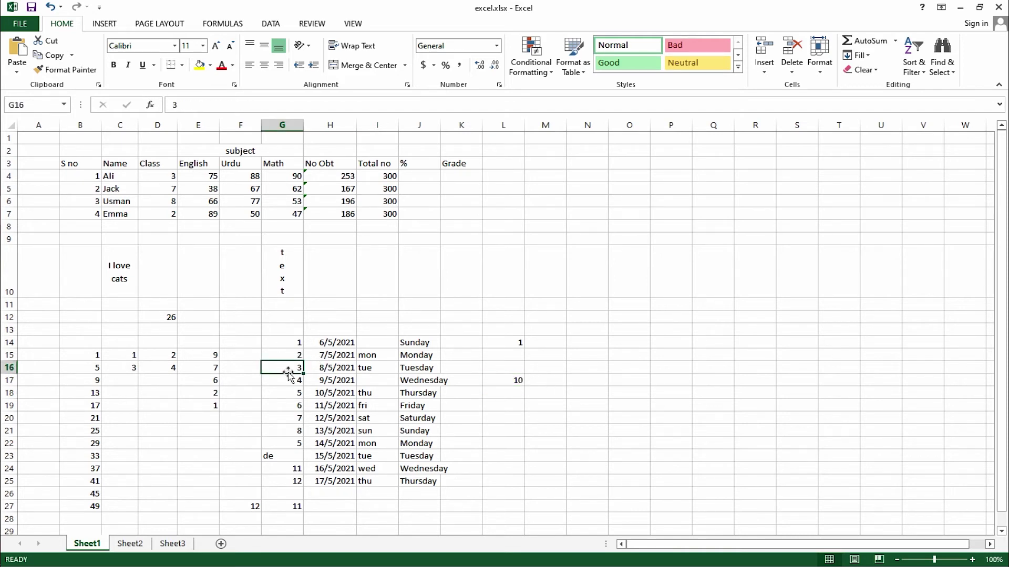
{"action": "type", "text": "4"}
{"action": "key", "text": "Return"}
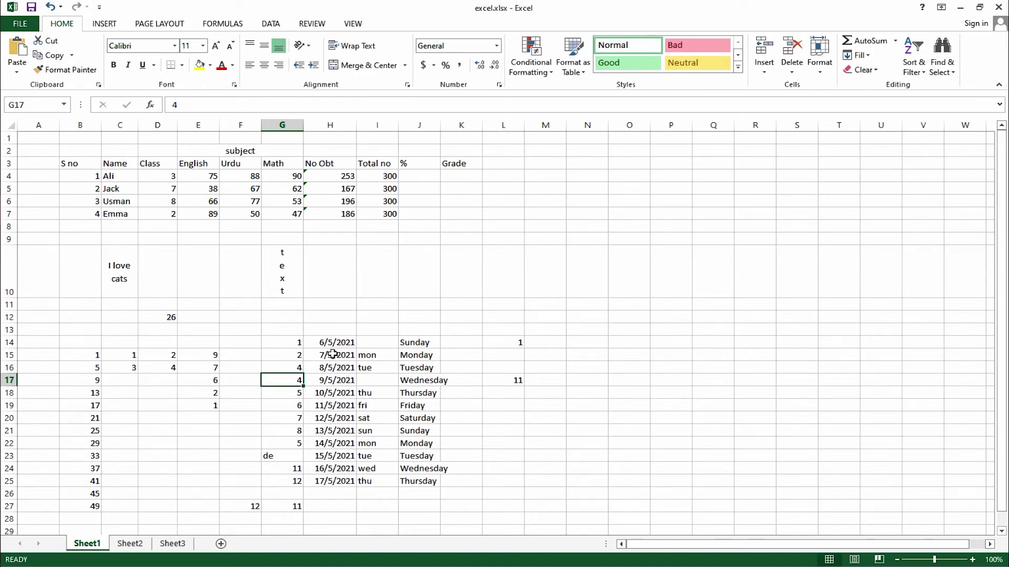
{"action": "left_click", "coordinate": [502, 379]}
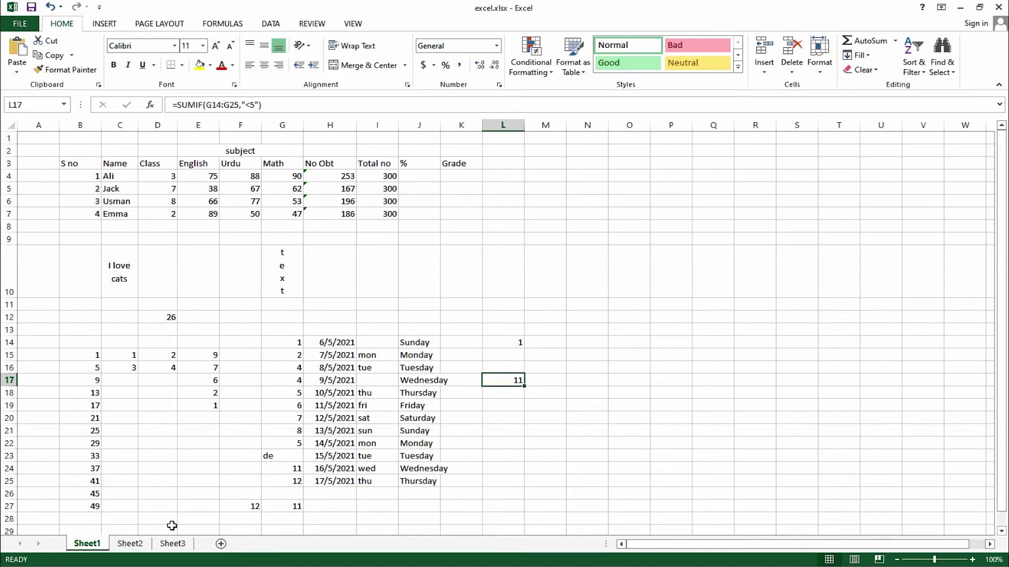
{"action": "left_click", "coordinate": [130, 544]}
Step: Review the sumif and if entries on Sheet2, then start a formula in J4 on Sheet1
{"action": "left_click", "coordinate": [41, 230]}
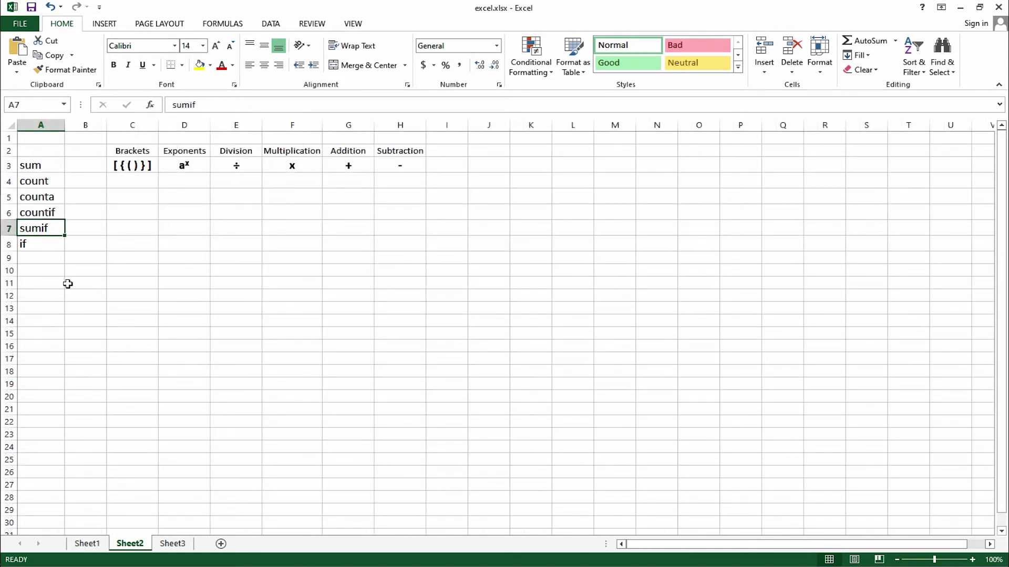
{"action": "left_click", "coordinate": [48, 244]}
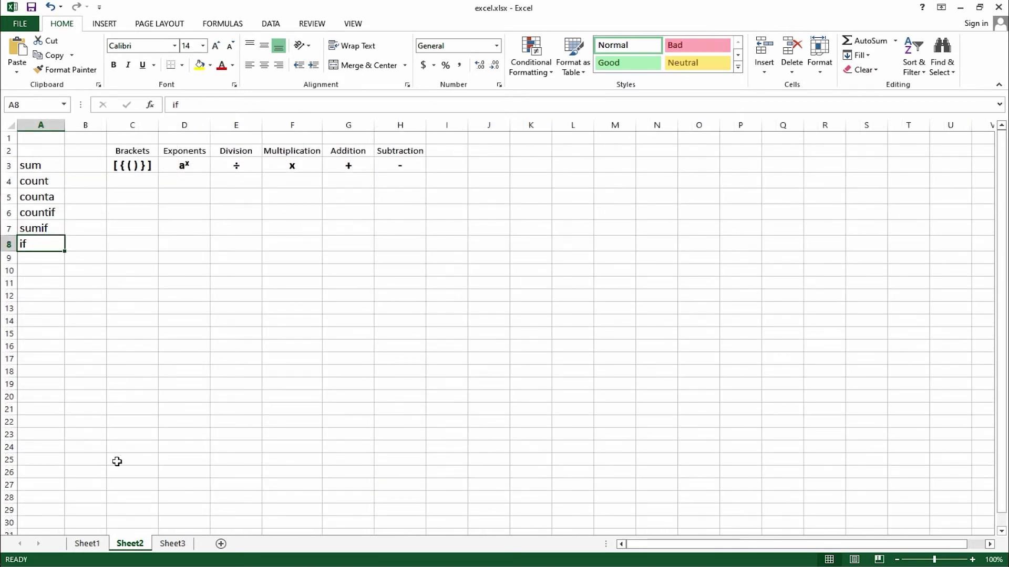
{"action": "left_click", "coordinate": [87, 543]}
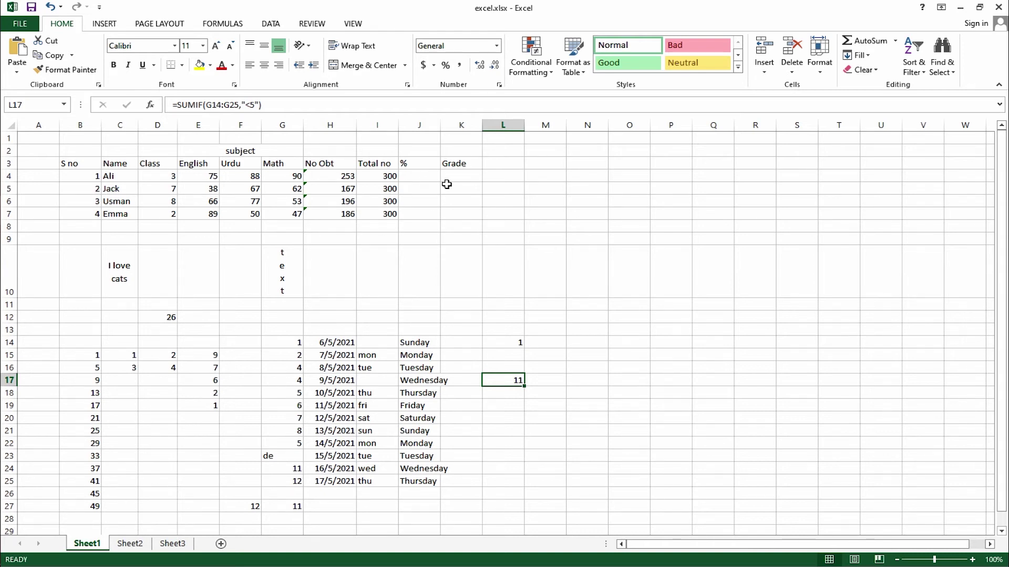
{"action": "left_click", "coordinate": [407, 175]}
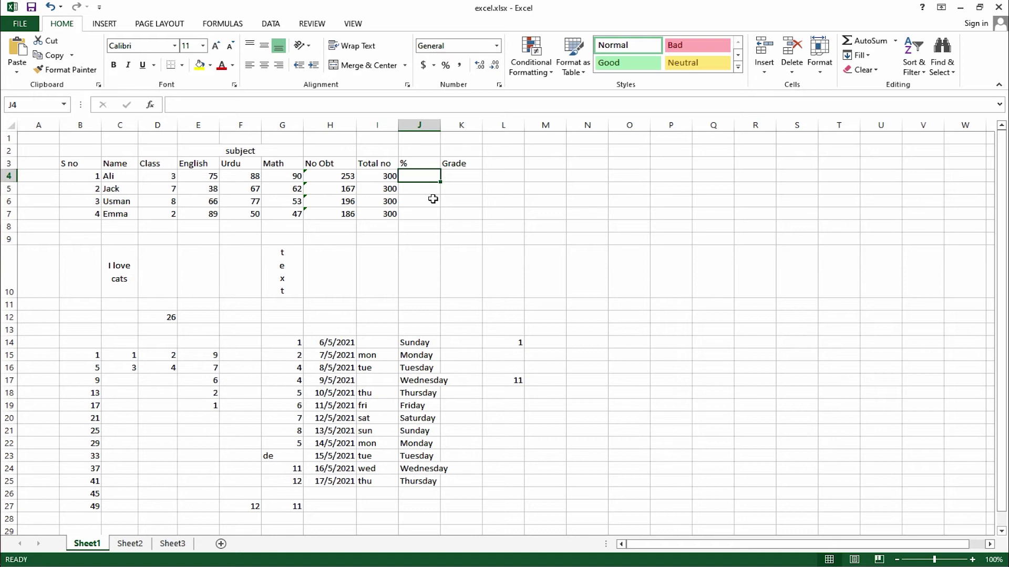
{"action": "type", "text": "="}
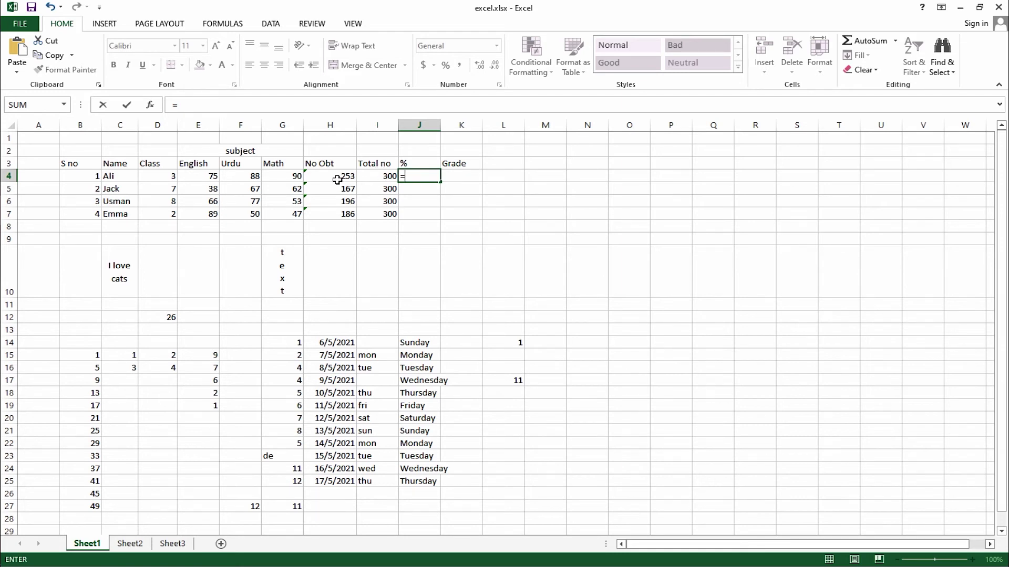
Step: Complete the percentage formula =H4/I4*100 in J4
{"action": "left_click", "coordinate": [342, 177]}
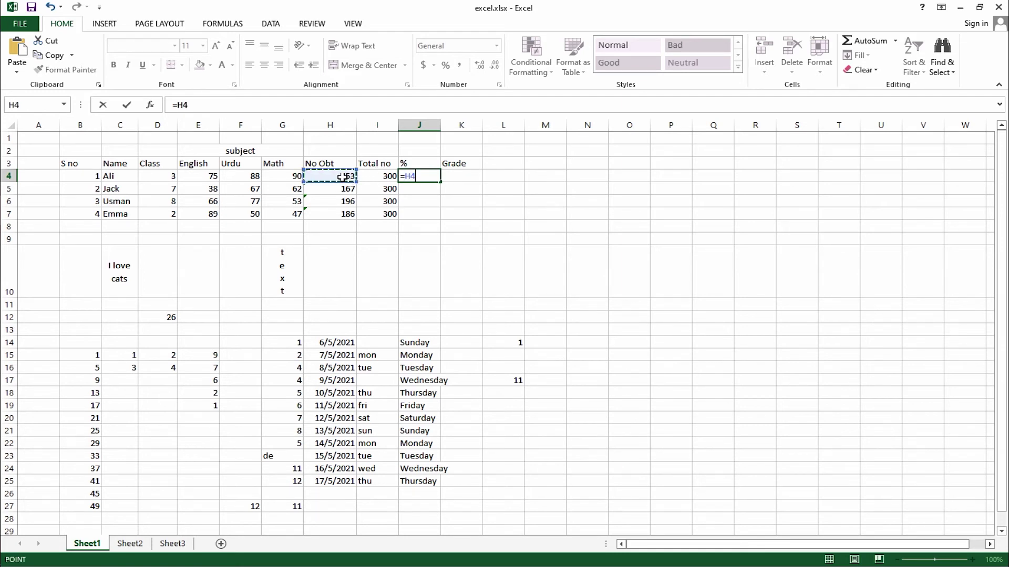
{"action": "type", "text": "/"}
{"action": "left_click", "coordinate": [381, 176]}
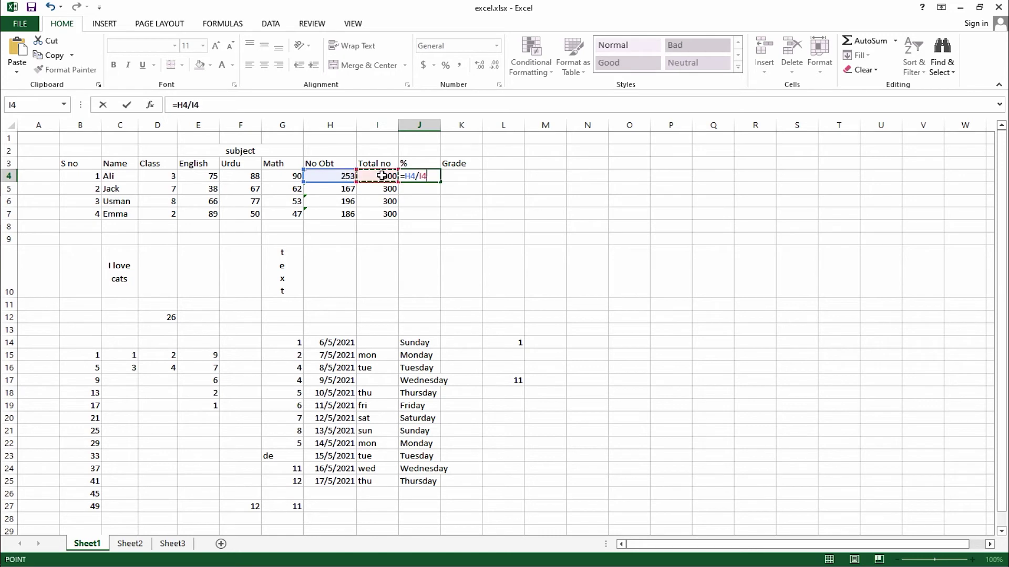
{"action": "type", "text": "*"}
{"action": "type", "text": "100"}
{"action": "key", "text": "Return"}
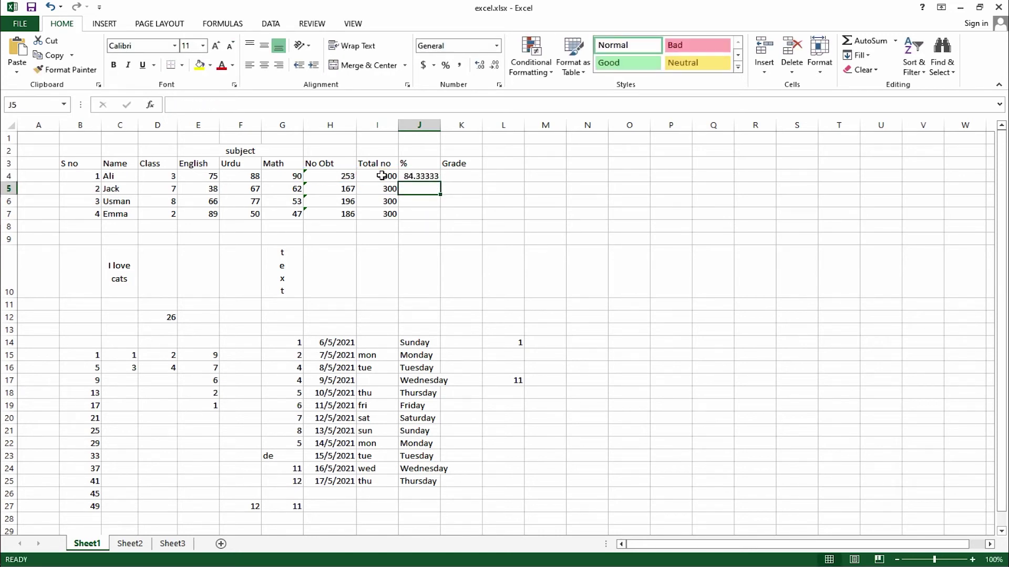
{"action": "key", "text": "Up"}
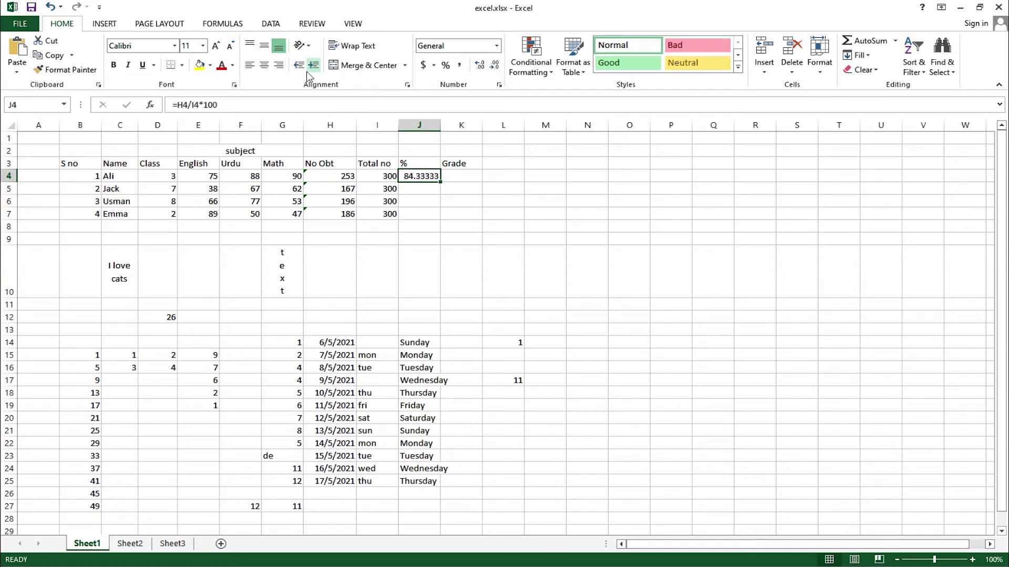
Step: Show J4 to two decimals, narrow column J, and fill the formula down to J7
{"action": "left_click", "coordinate": [480, 64]}
{"action": "left_click", "coordinate": [495, 66]}
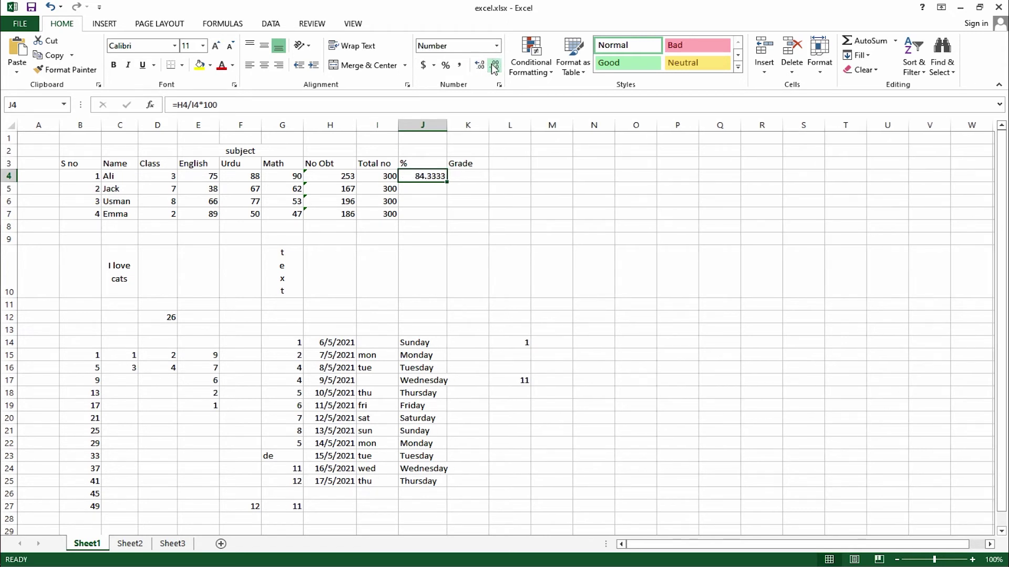
{"action": "left_click", "coordinate": [494, 65]}
{"action": "left_click", "coordinate": [494, 66]}
{"action": "left_click_drag", "start_coordinate": [447, 126], "coordinate": [440, 126]}
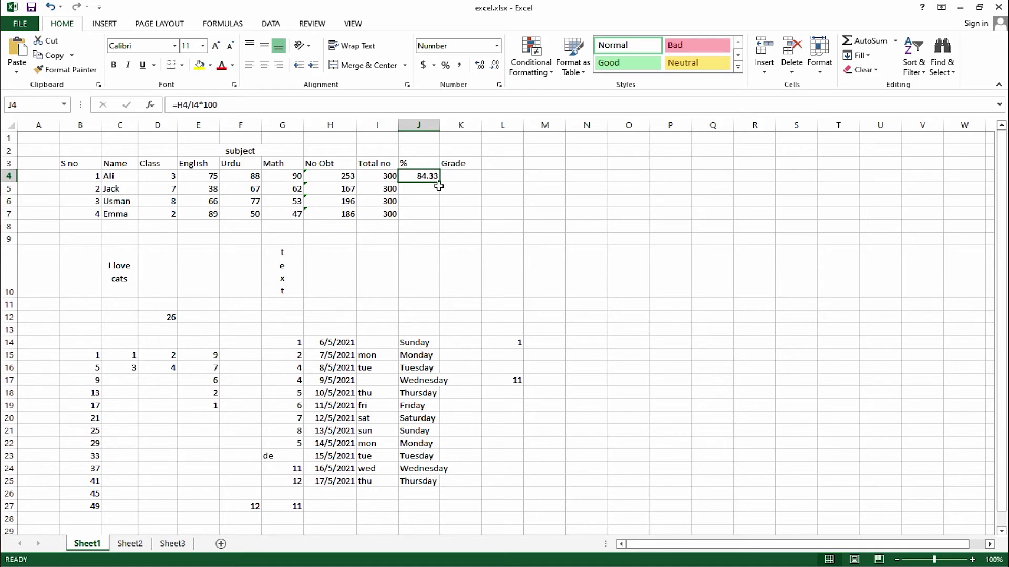
{"action": "left_click_drag", "start_coordinate": [439, 182], "coordinate": [439, 219]}
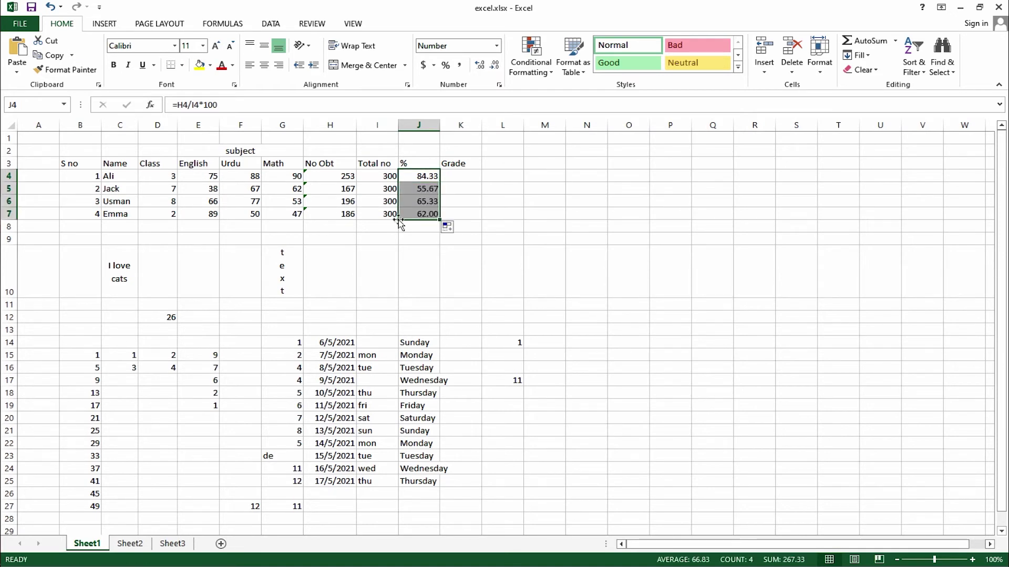
{"action": "left_click", "coordinate": [467, 176]}
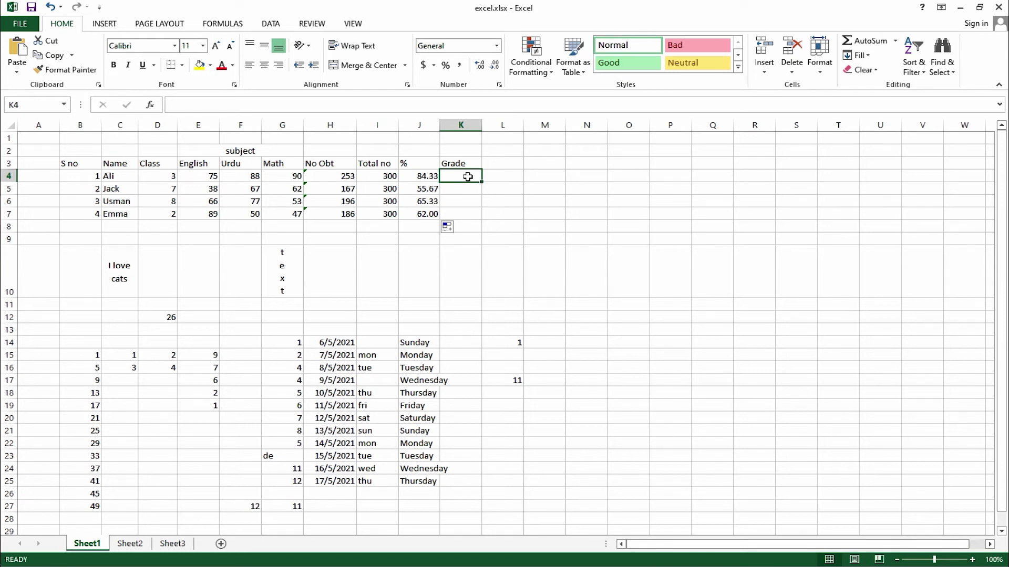
{"action": "type", "text": "=if(J4=>80,\"A\",if(J4=>"}
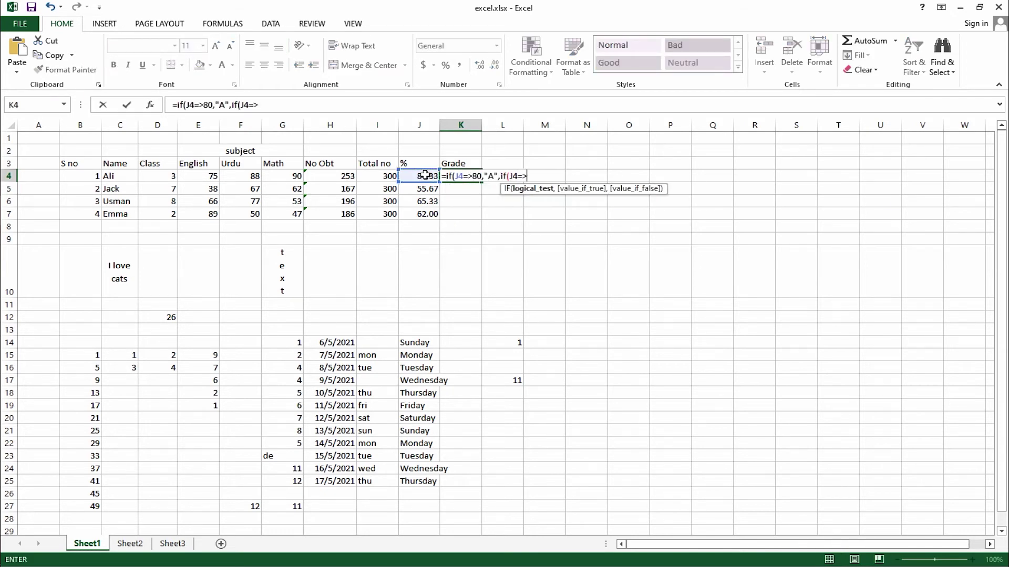
{"action": "type", "text": "60,\"B\",if(J4=>40,\"C\",\"fail\")))"}
{"action": "key", "text": "Return"}
{"action": "left_click", "coordinate": [465, 175]}
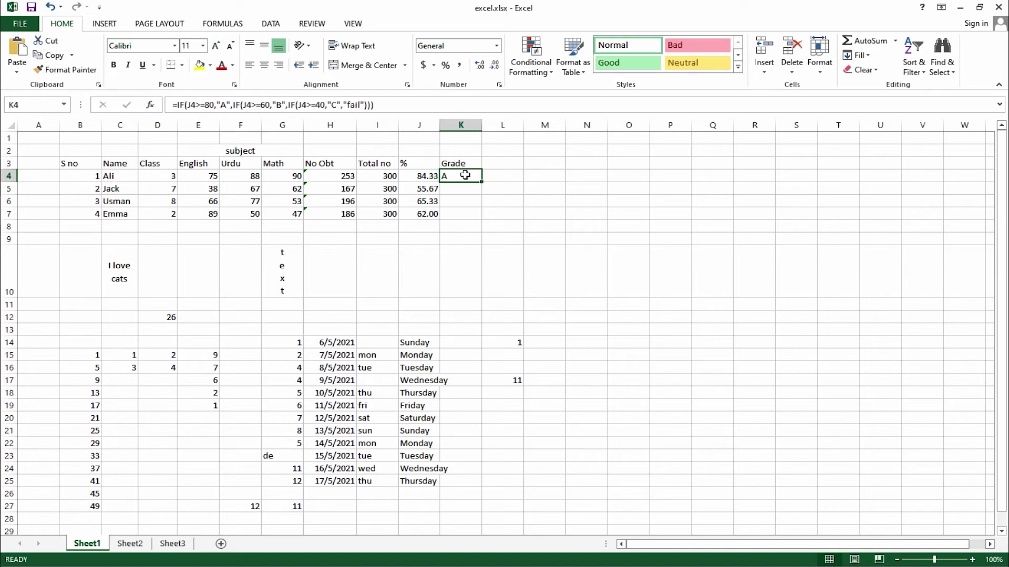
{"action": "double_click", "coordinate": [464, 175]}
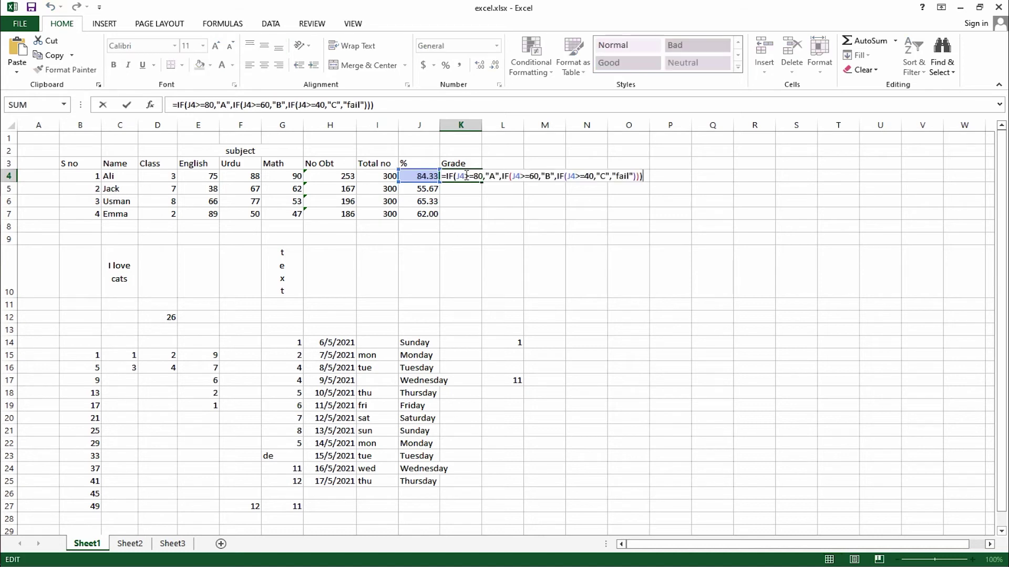
{"action": "left_click", "coordinate": [502, 213]}
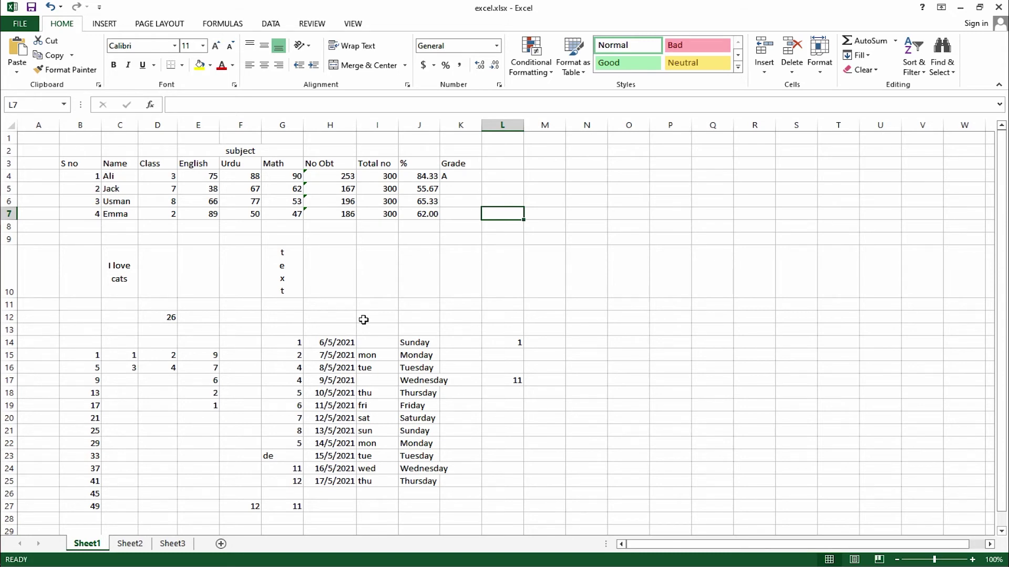
Step: Glance at Sheet3, then inspect Sheet2's IF formula in C12 for the 4 in B12
{"action": "left_click", "coordinate": [171, 545]}
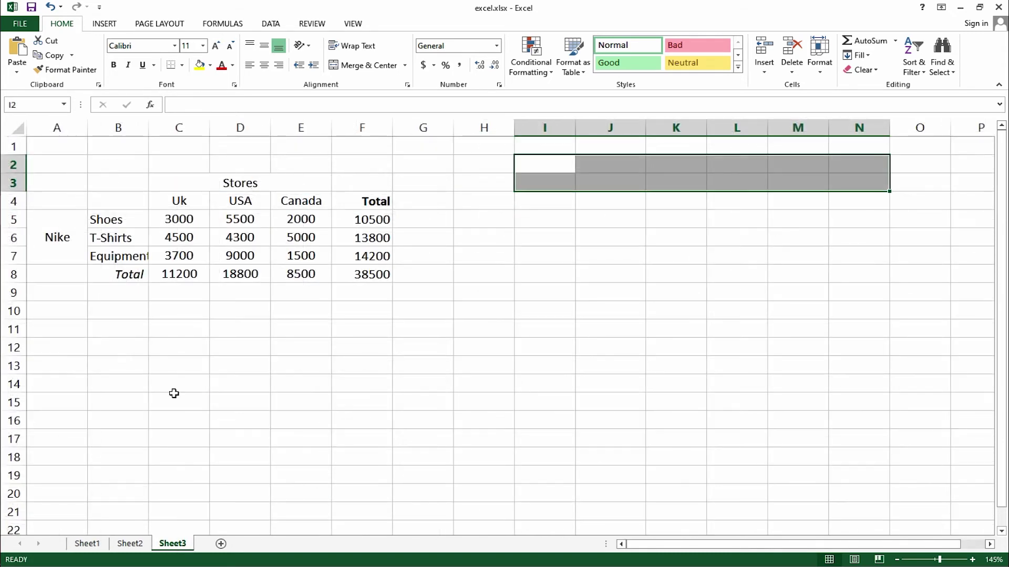
{"action": "left_click", "coordinate": [129, 544]}
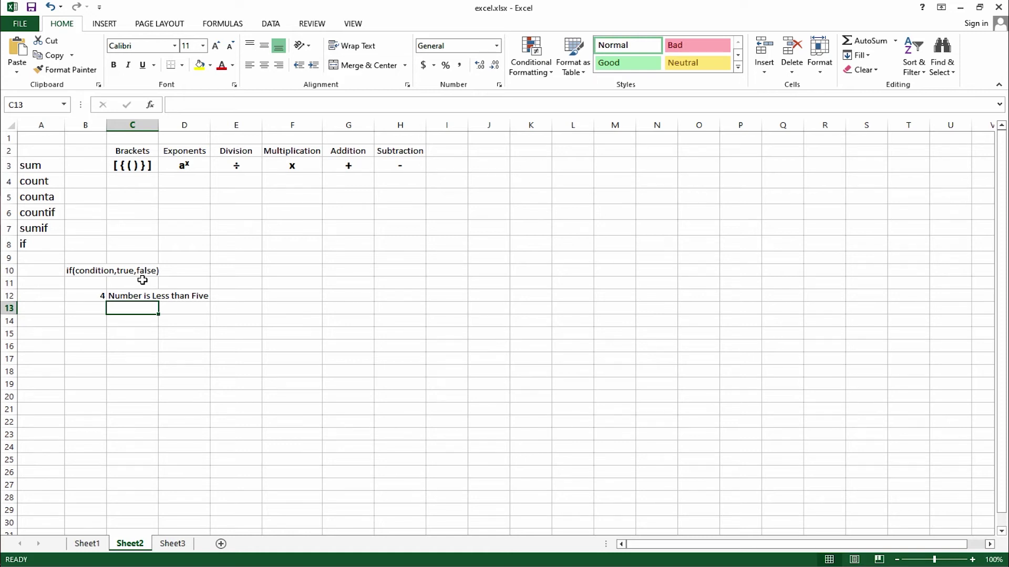
{"action": "left_click", "coordinate": [92, 297]}
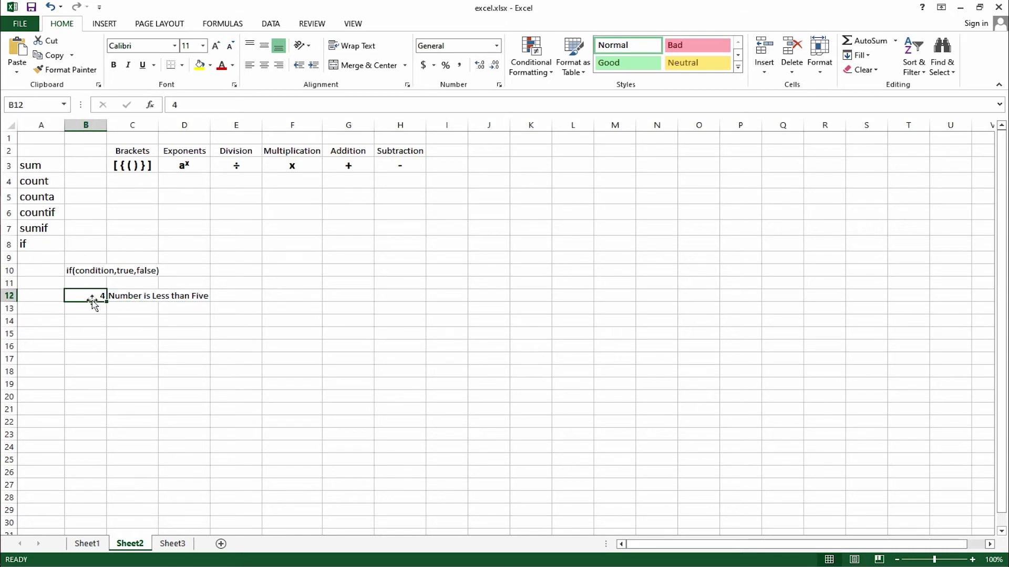
{"action": "left_click", "coordinate": [134, 295]}
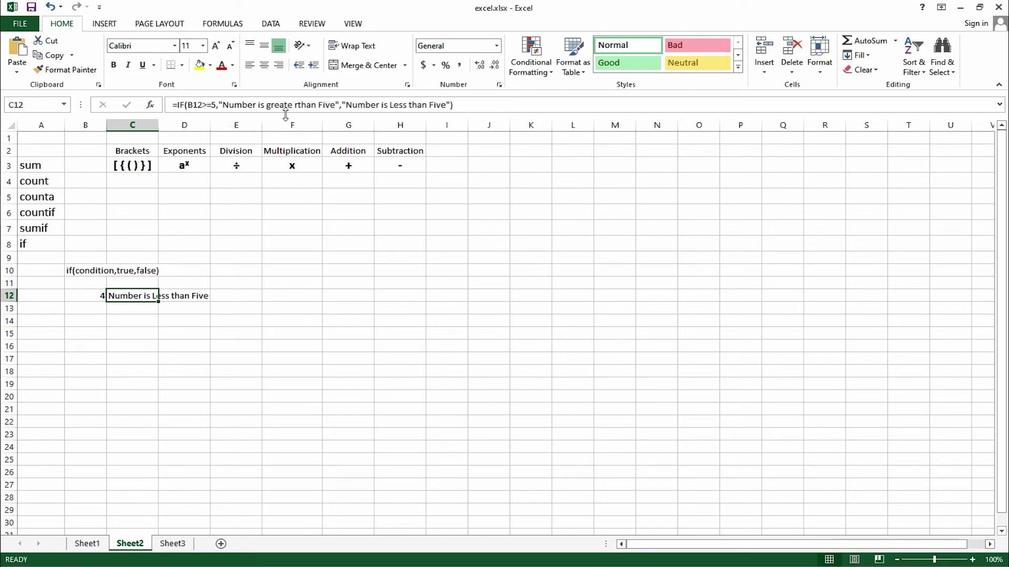
Step: Highlight the value-if-true text, then the value-if-false text 'Number is Less than Five' in C12's formula
{"action": "left_click_drag", "start_coordinate": [219, 104], "coordinate": [340, 104]}
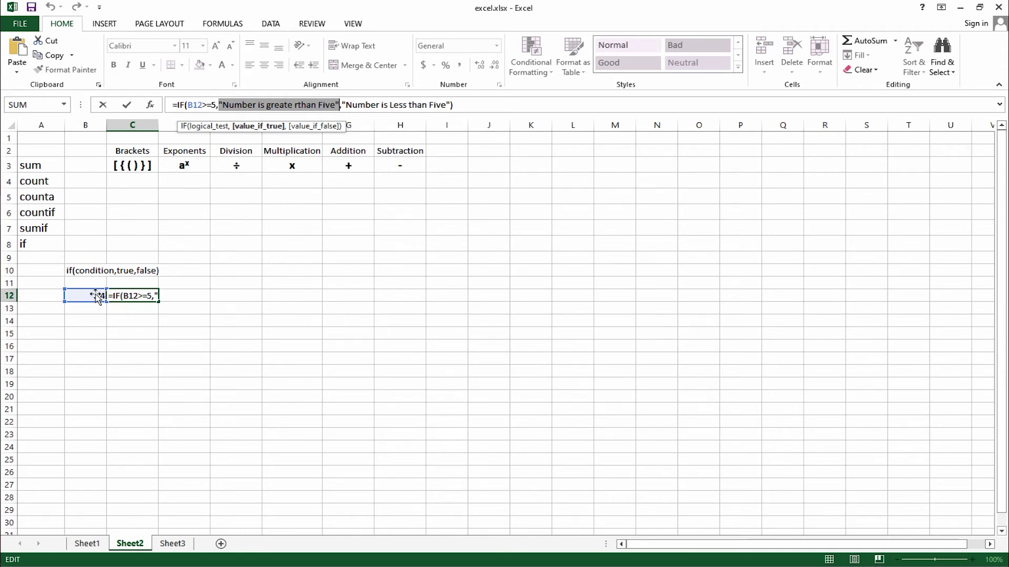
{"action": "left_click", "coordinate": [348, 105]}
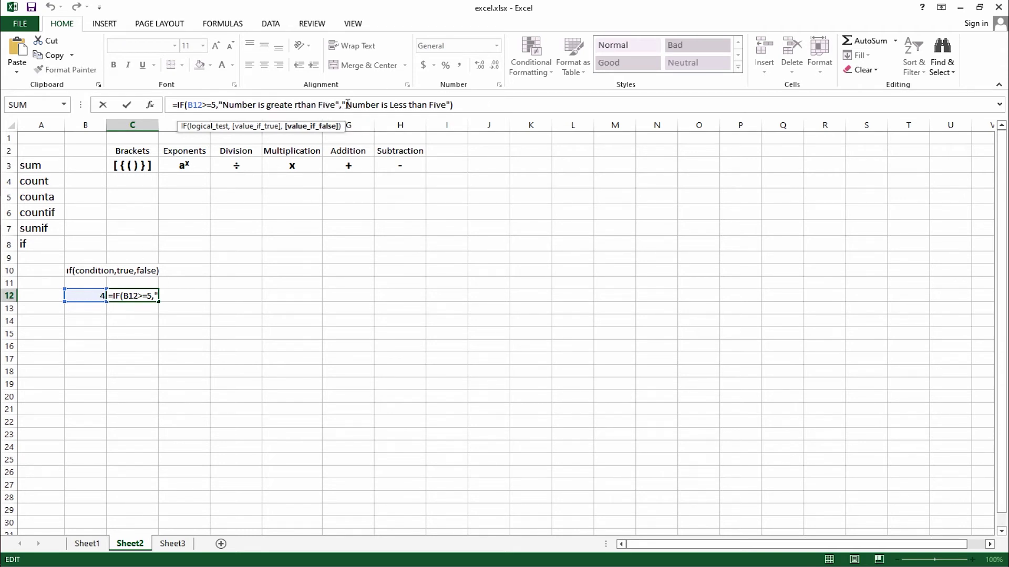
{"action": "left_click_drag", "start_coordinate": [342, 105], "coordinate": [450, 105]}
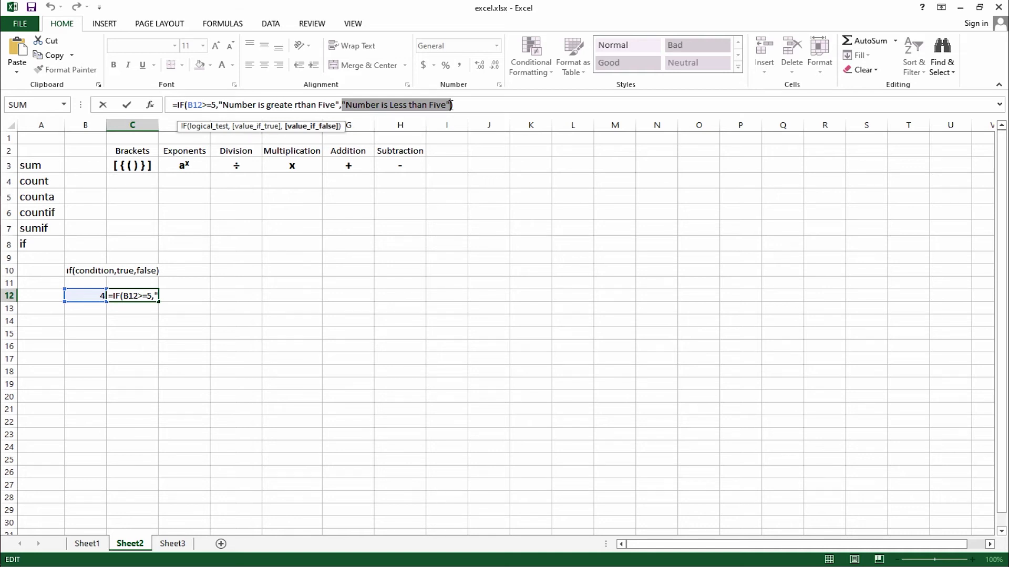
Step: Cancel the formula edit, test B12 with 5 then restore 4, and return to Sheet1
{"action": "left_click", "coordinate": [124, 332]}
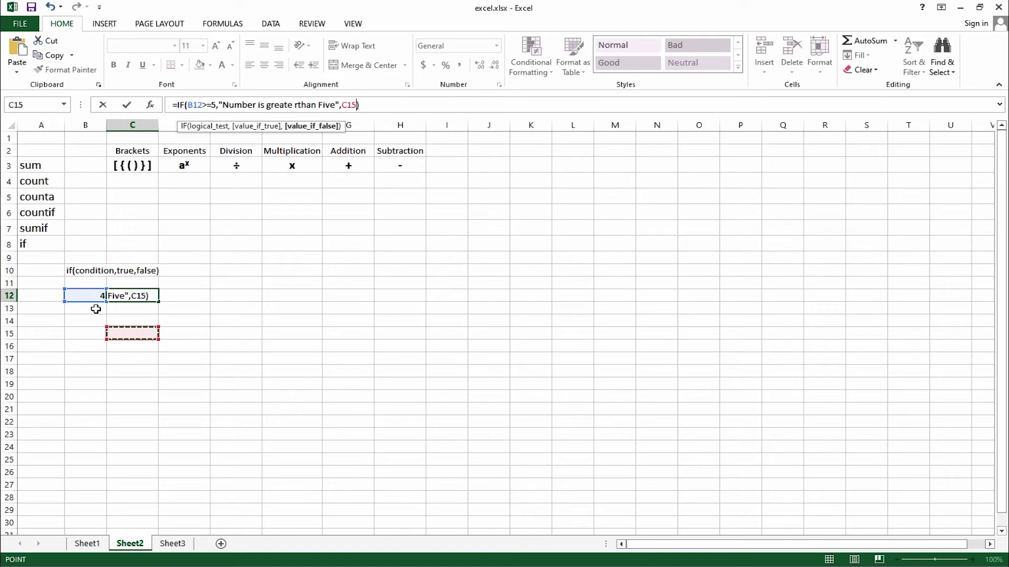
{"action": "key", "text": "Escape"}
{"action": "key", "text": "Left"}
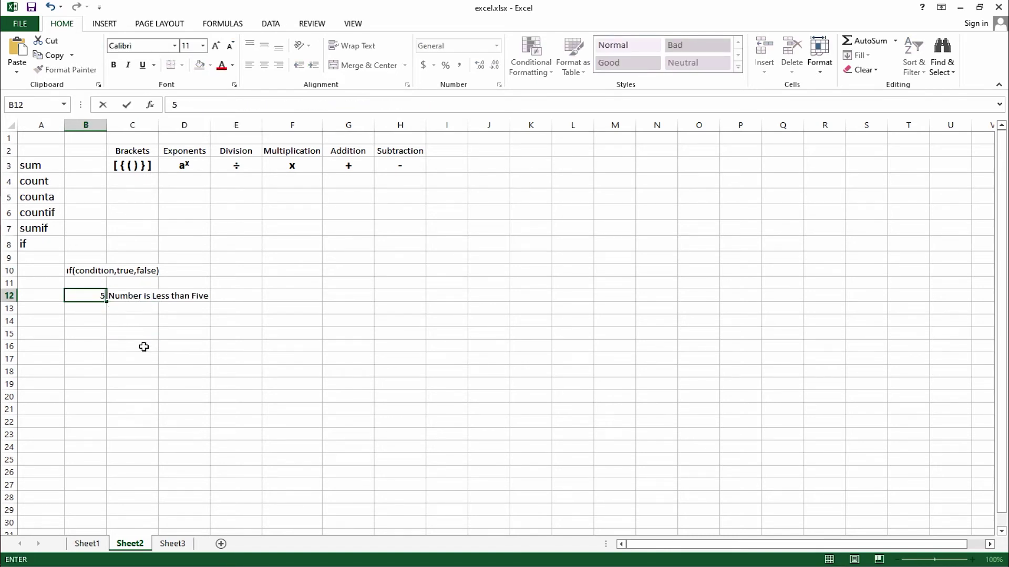
{"action": "type", "text": "5"}
{"action": "key", "text": "Return"}
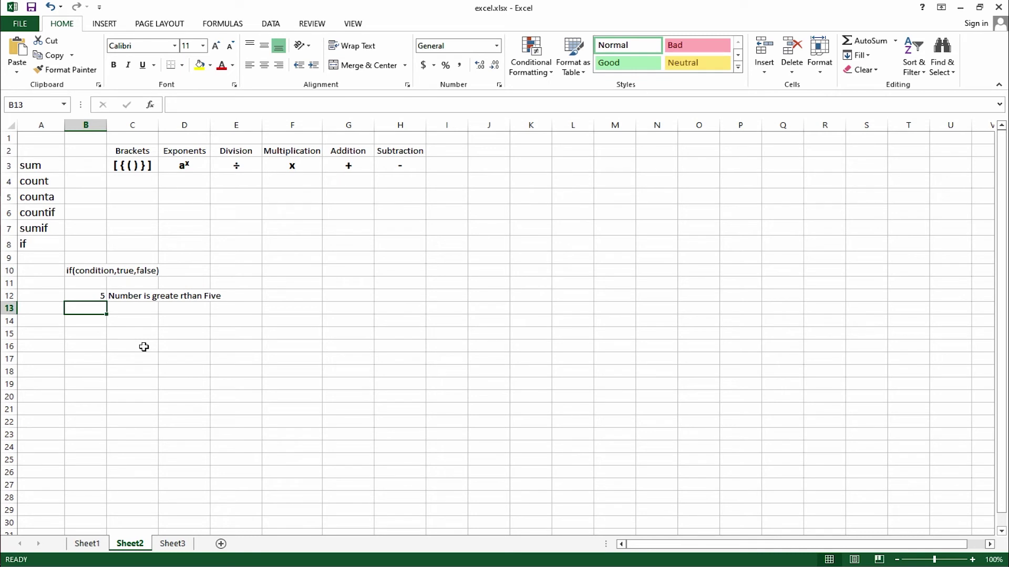
{"action": "key", "text": "Up"}
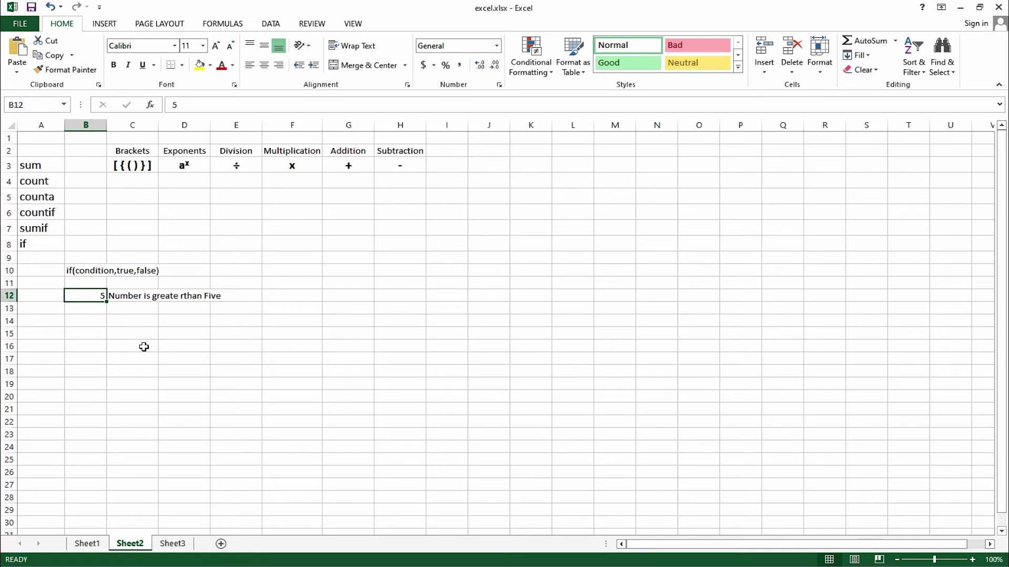
{"action": "type", "text": "4"}
{"action": "key", "text": "Return"}
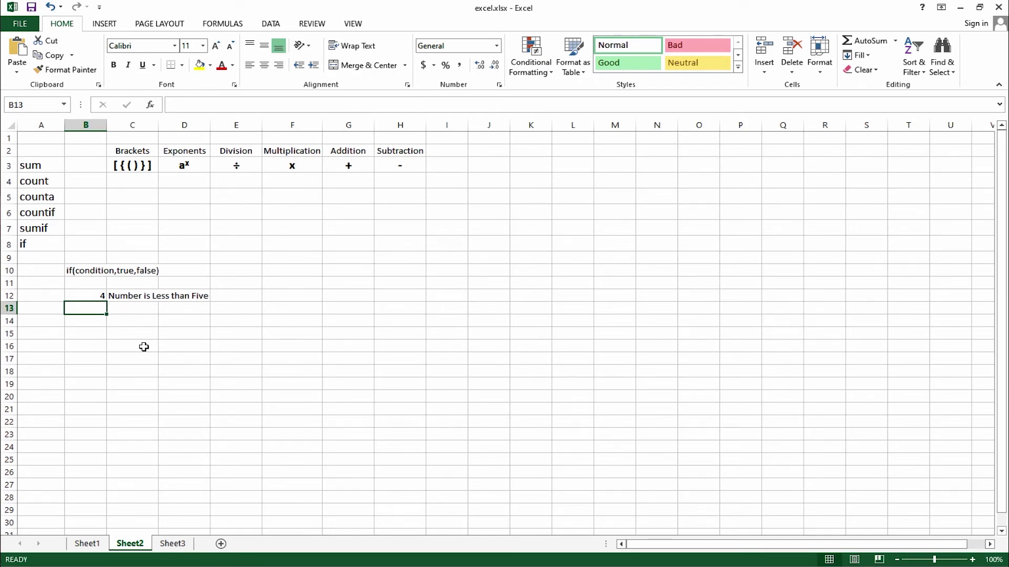
{"action": "left_click", "coordinate": [87, 544]}
{"action": "left_click", "coordinate": [447, 177]}
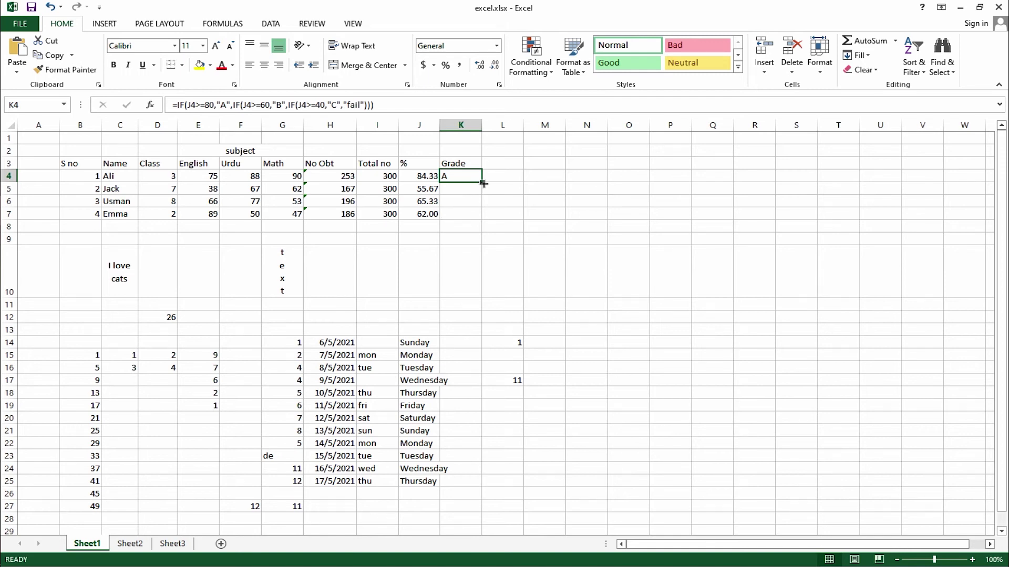
Step: Fill K4's grade formula down to K7 and change E7's English mark to 20
{"action": "left_click_drag", "start_coordinate": [481, 182], "coordinate": [480, 218]}
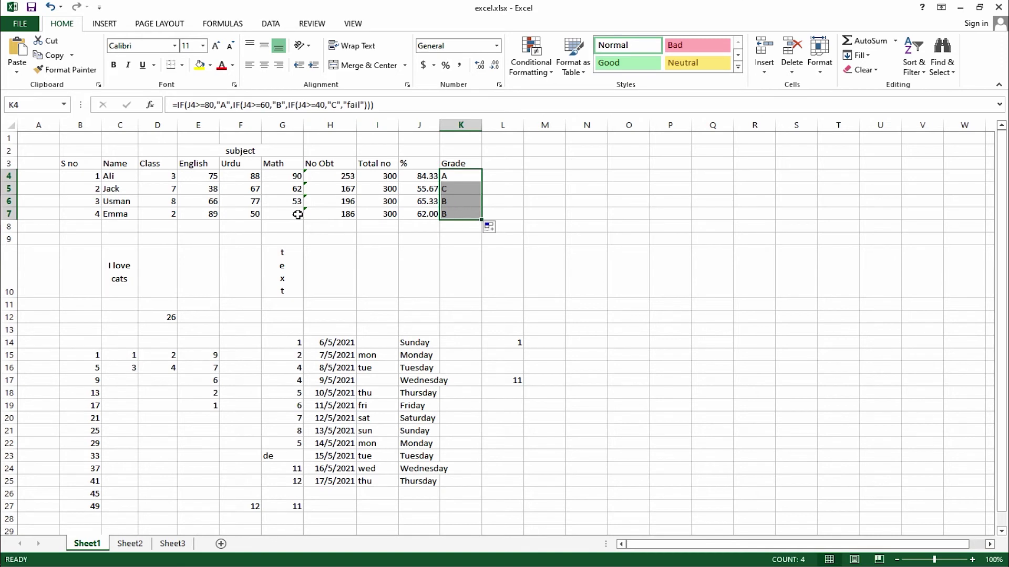
{"action": "left_click", "coordinate": [204, 216]}
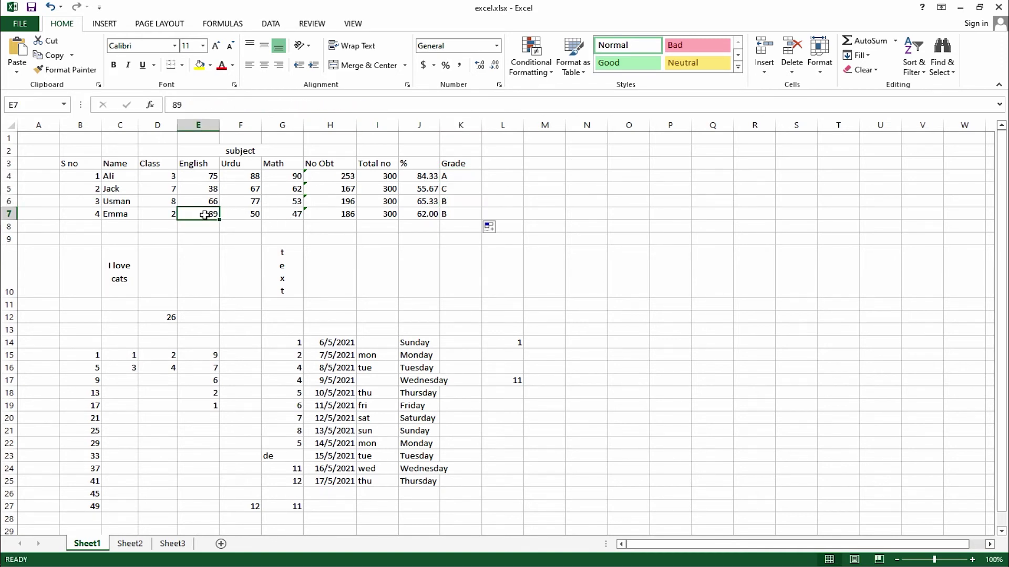
{"action": "type", "text": "20"}
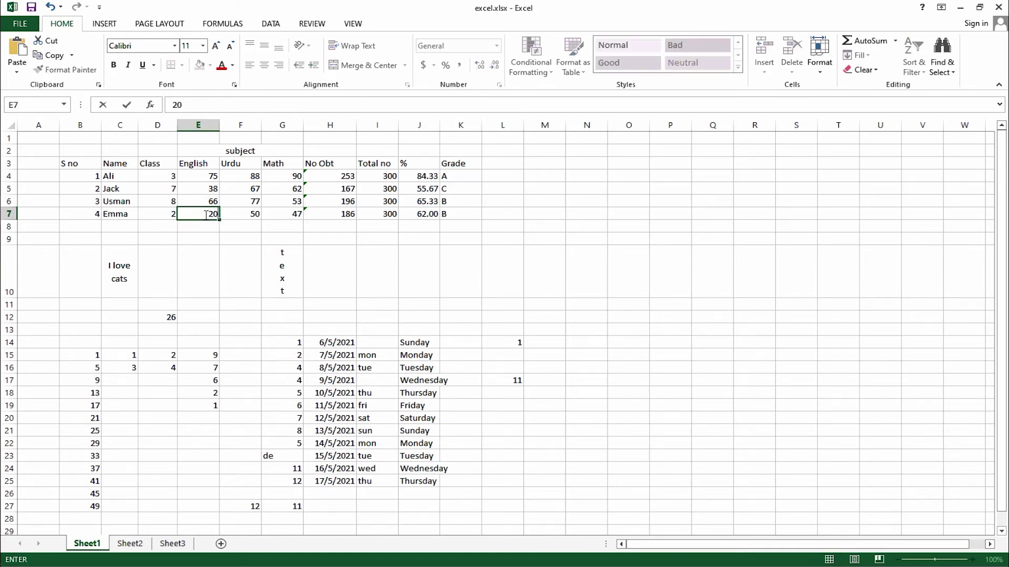
{"action": "key", "text": "Return"}
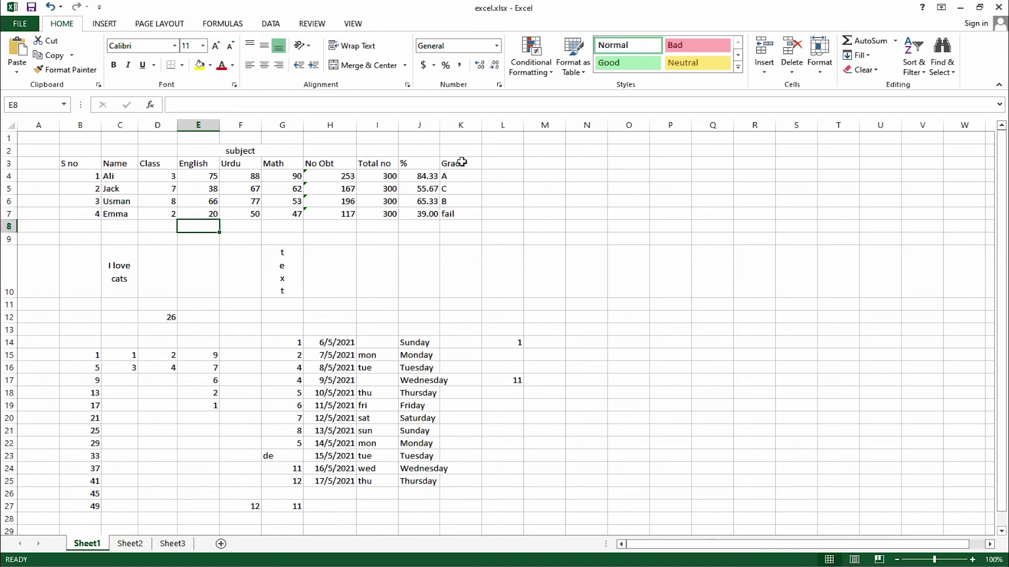
Step: Apply All Borders to the marks table B2:K7, then move to Sheet3
{"action": "left_click_drag", "start_coordinate": [461, 162], "coordinate": [60, 214]}
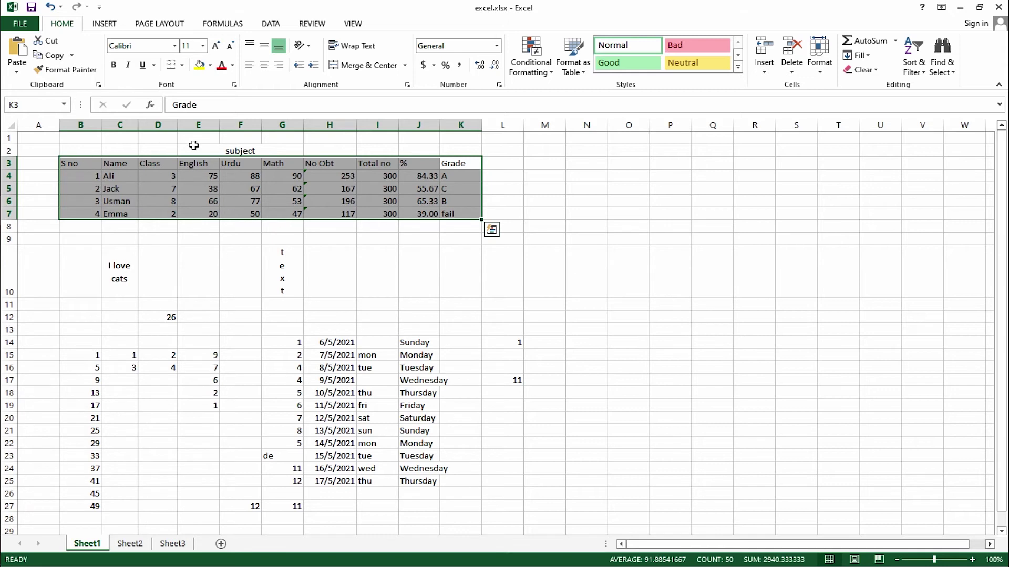
{"action": "left_click_drag", "start_coordinate": [87, 150], "coordinate": [465, 212]}
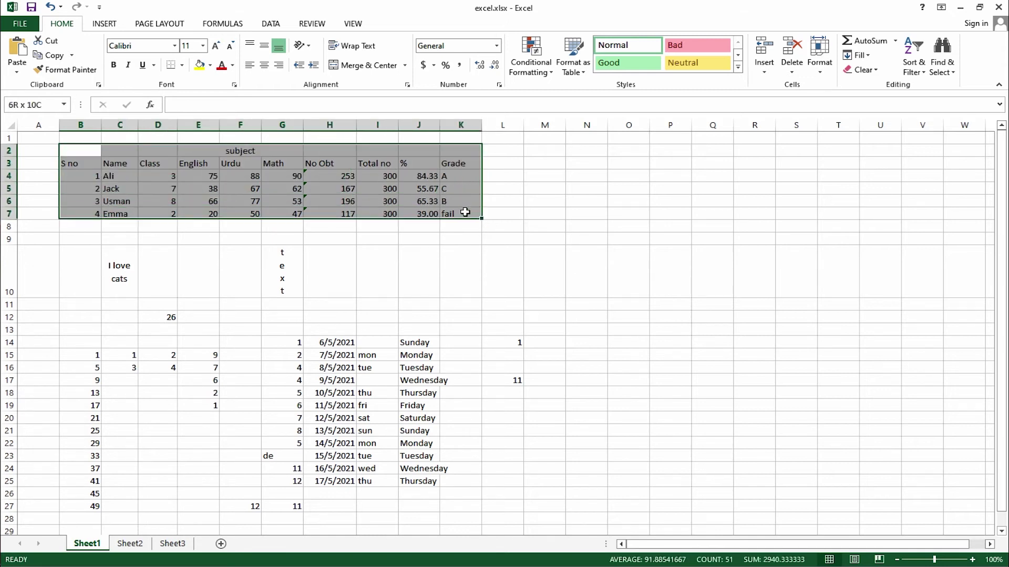
{"action": "left_click", "coordinate": [182, 66]}
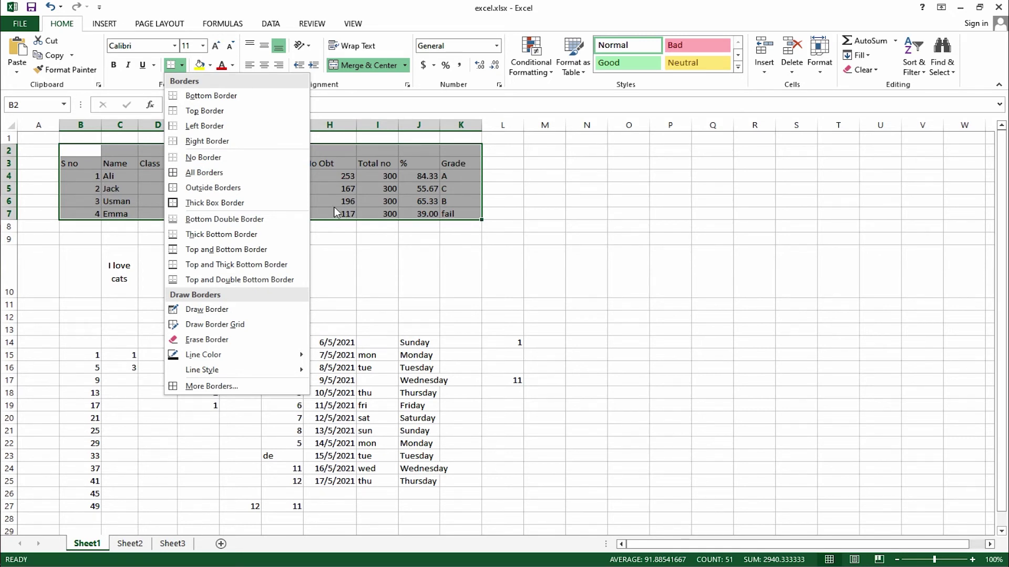
{"action": "left_click", "coordinate": [233, 175]}
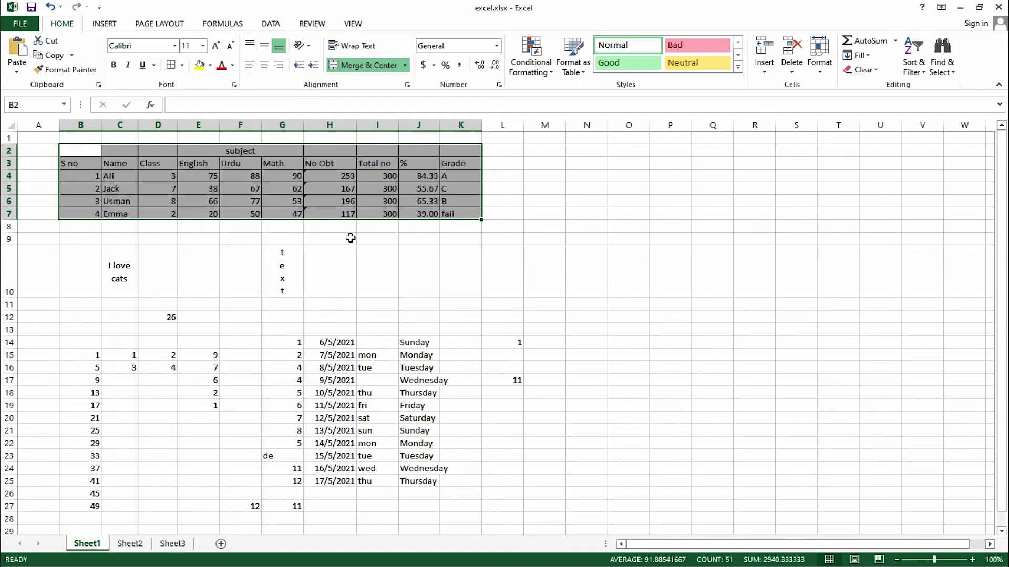
{"action": "left_click", "coordinate": [458, 263]}
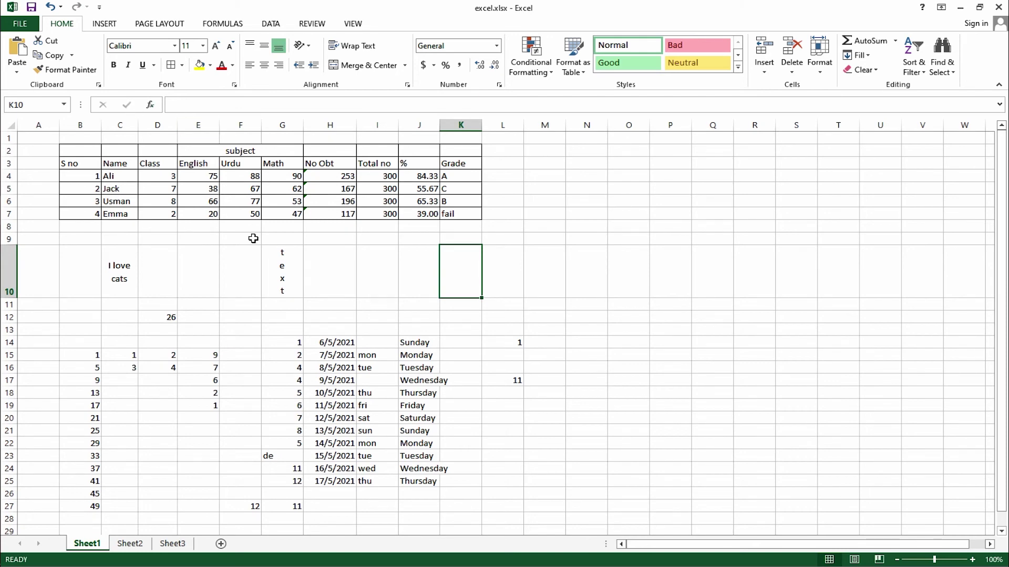
{"action": "left_click", "coordinate": [172, 544]}
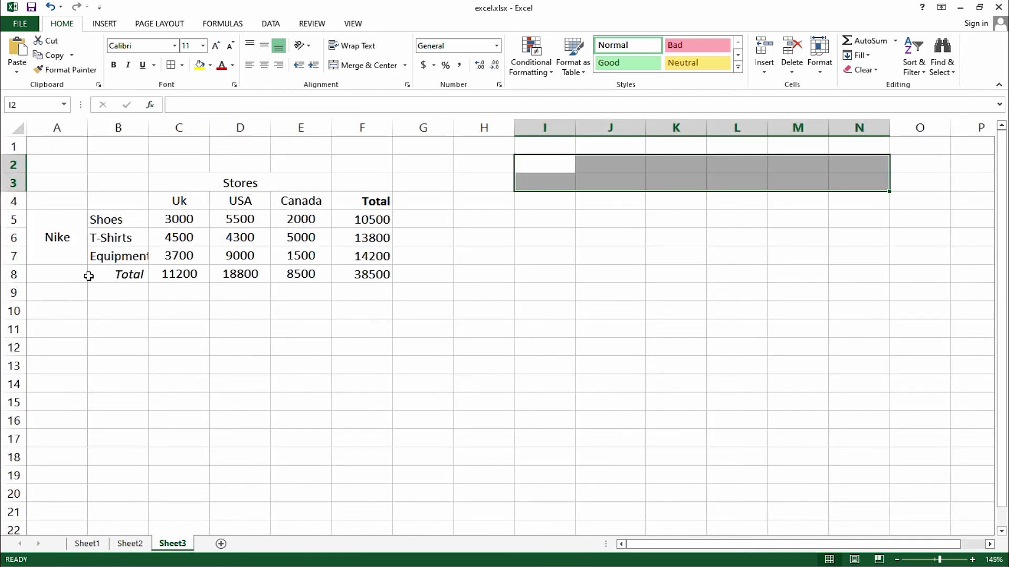
{"action": "left_click", "coordinate": [328, 346]}
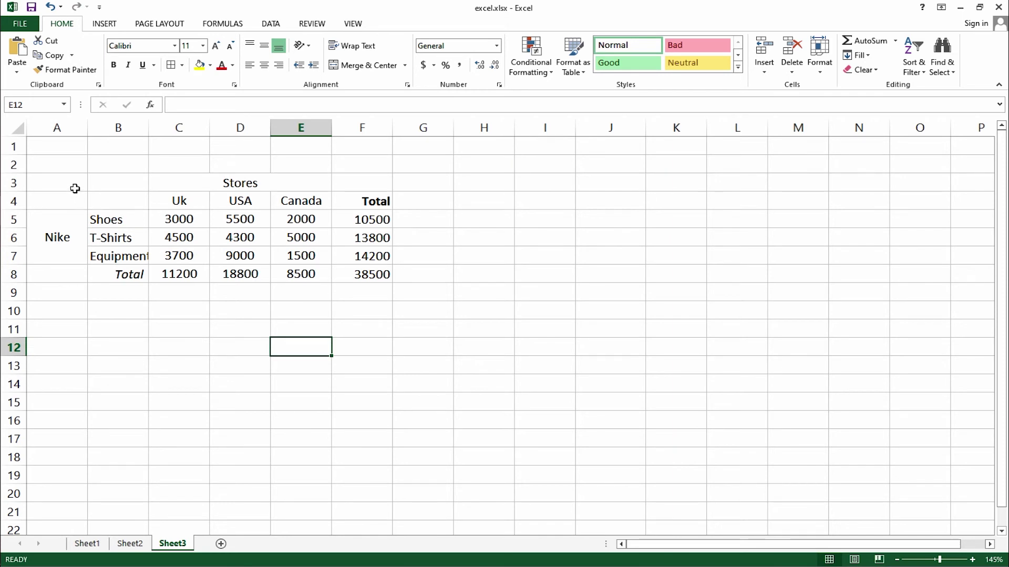
{"action": "left_click_drag", "start_coordinate": [60, 179], "coordinate": [330, 256]}
{"action": "left_click", "coordinate": [347, 274]}
{"action": "left_click", "coordinate": [300, 329]}
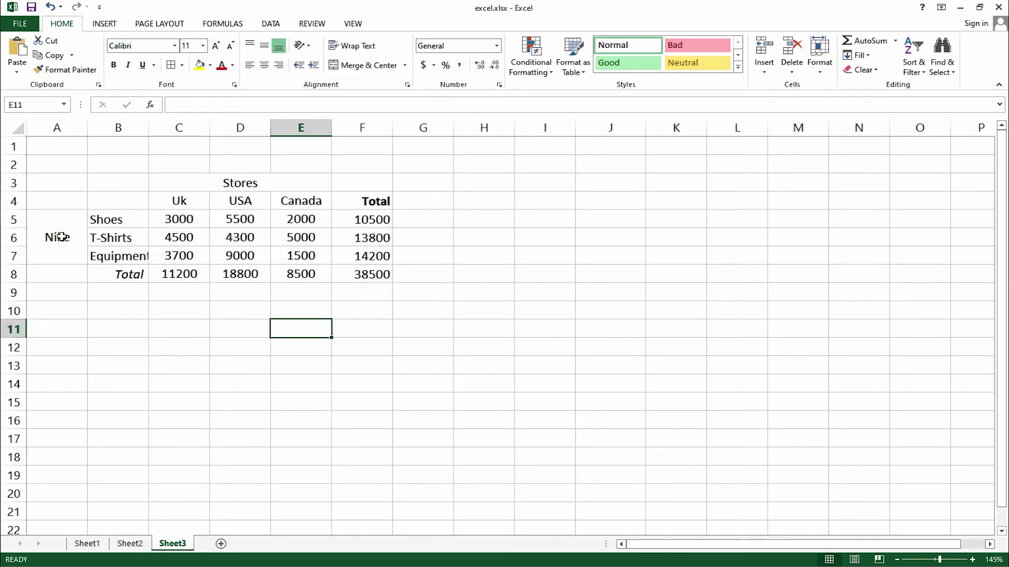
{"action": "left_click", "coordinate": [61, 237]}
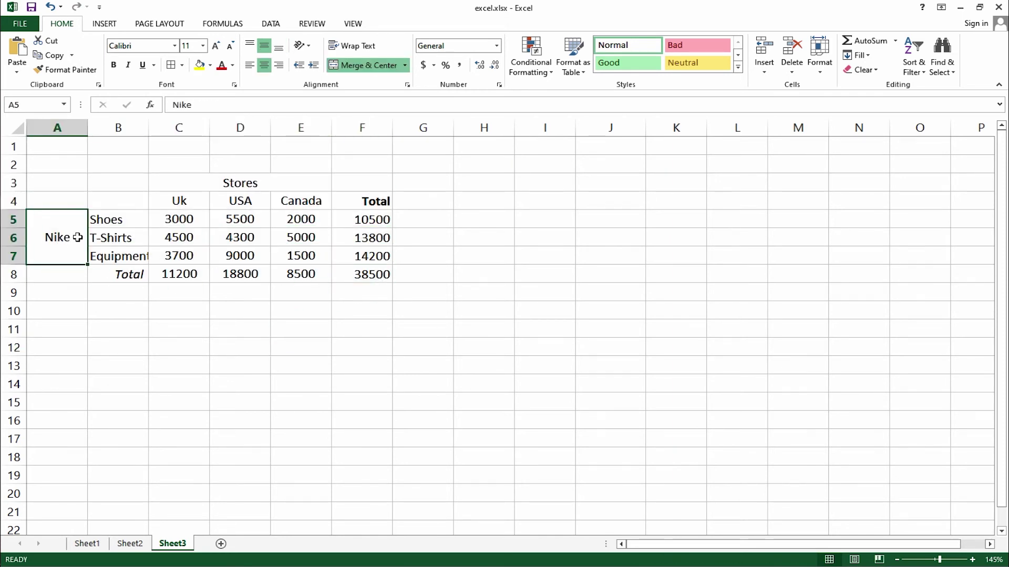
{"action": "left_click_drag", "start_coordinate": [118, 218], "coordinate": [120, 254]}
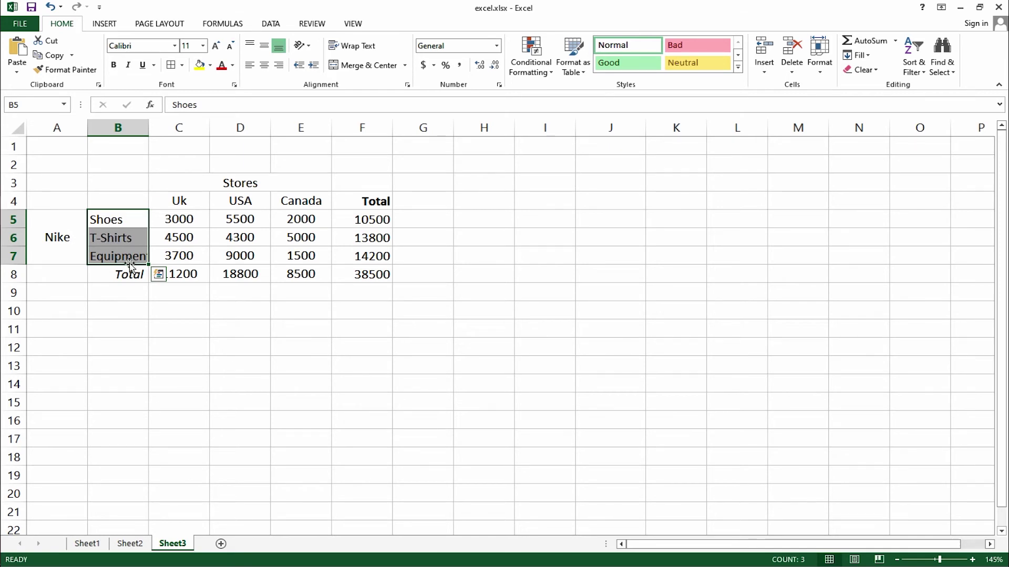
{"action": "double_click", "coordinate": [148, 128]}
{"action": "left_click", "coordinate": [186, 201]}
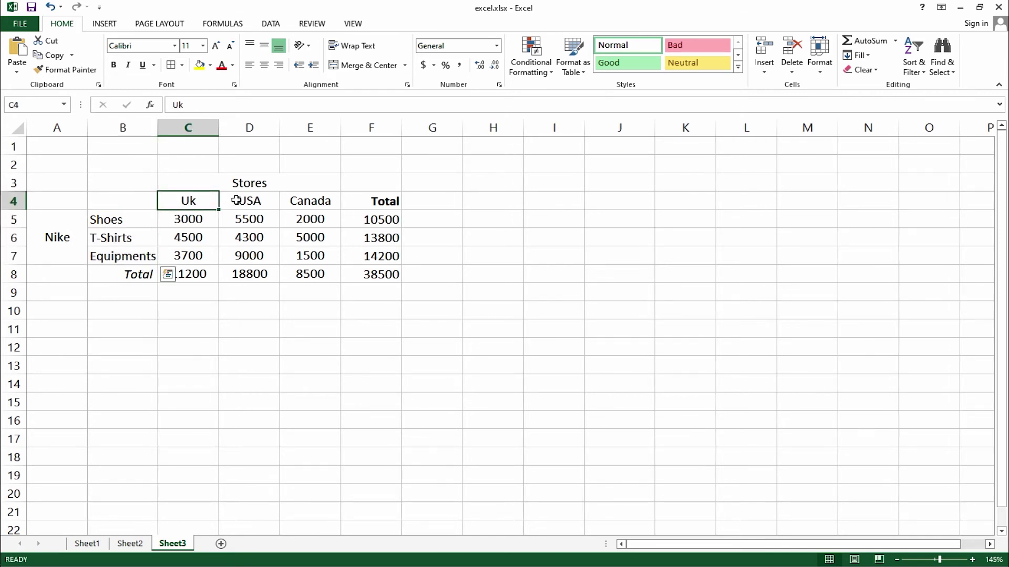
{"action": "left_click_drag", "start_coordinate": [236, 200], "coordinate": [309, 202]}
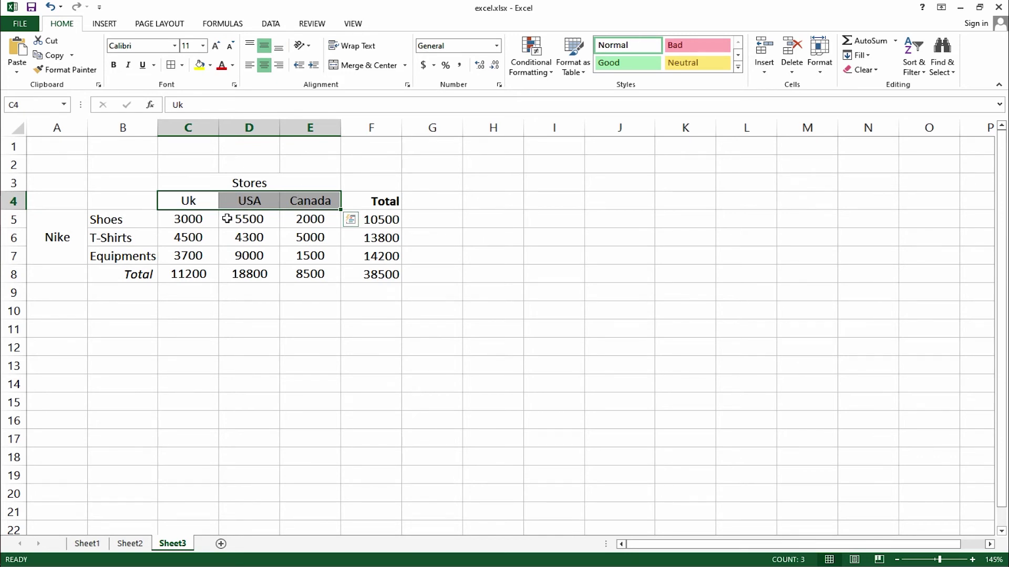
{"action": "left_click_drag", "start_coordinate": [193, 219], "coordinate": [302, 252]}
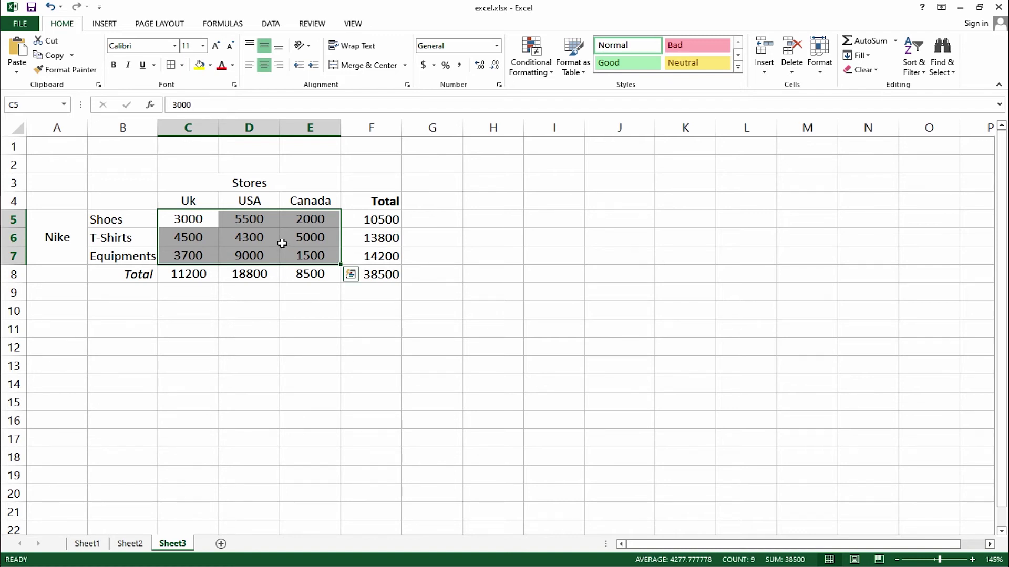
{"action": "left_click", "coordinate": [135, 221]}
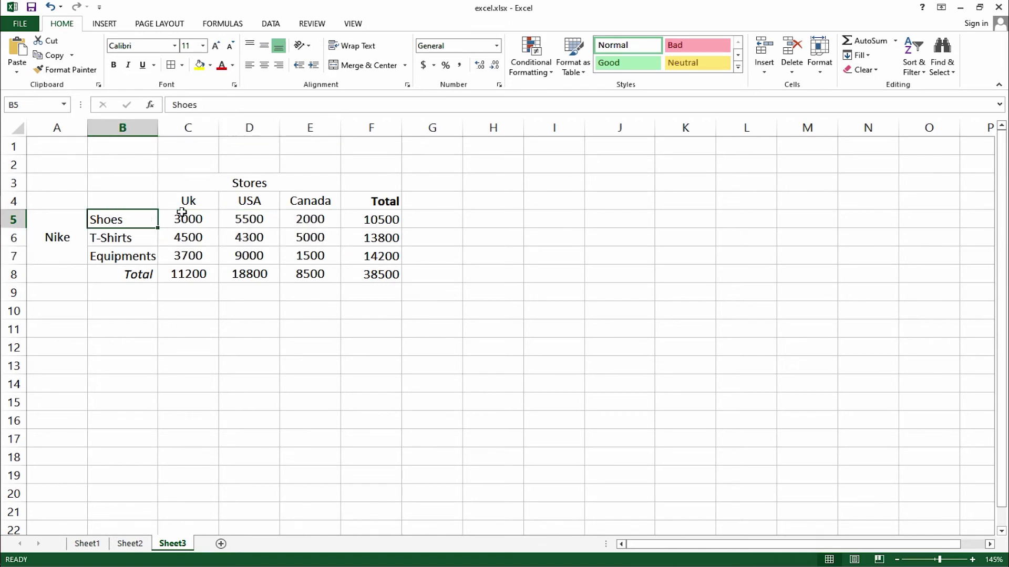
{"action": "left_click", "coordinate": [355, 215]}
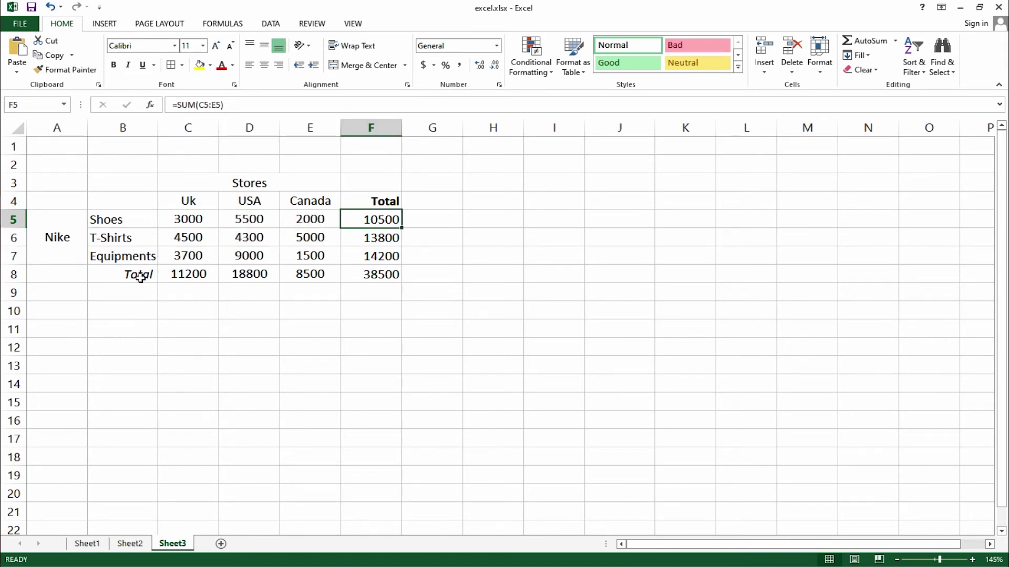
{"action": "left_click_drag", "start_coordinate": [189, 200], "coordinate": [184, 271]}
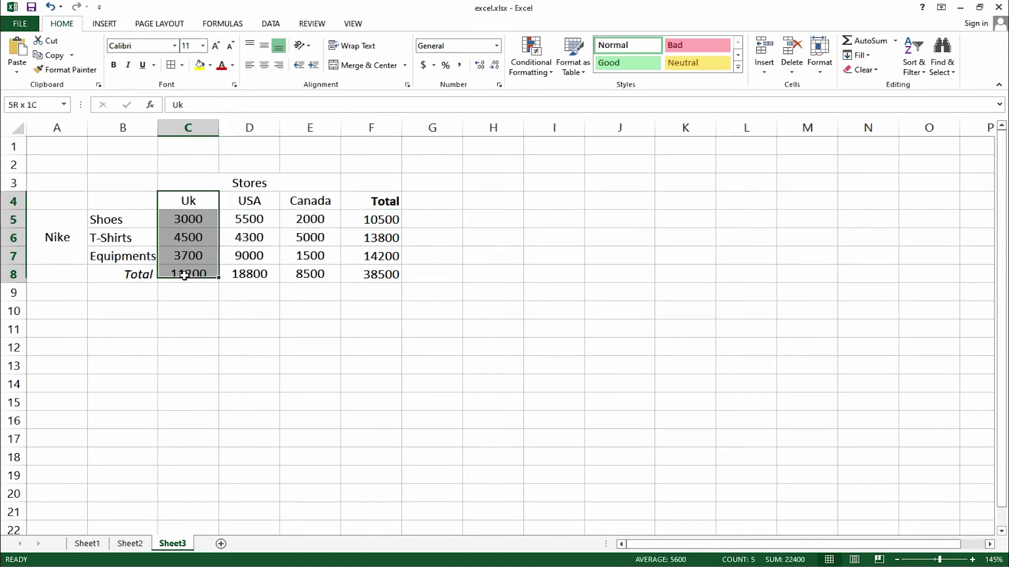
{"action": "left_click", "coordinate": [101, 219]}
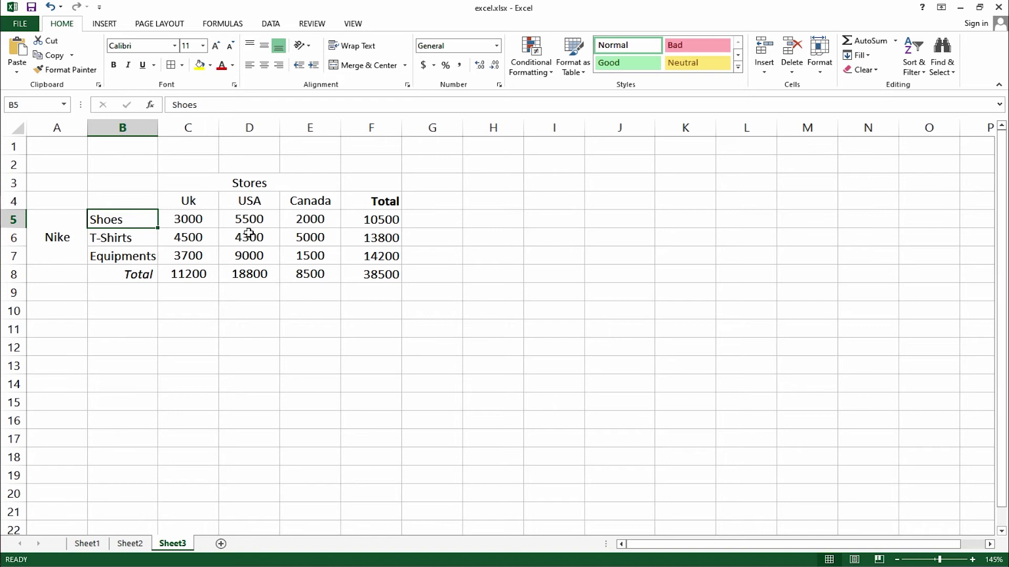
Step: Insert a Clustered Column chart of the Nike sales table from Recommended Charts' All Charts list
{"action": "left_click", "coordinate": [104, 24]}
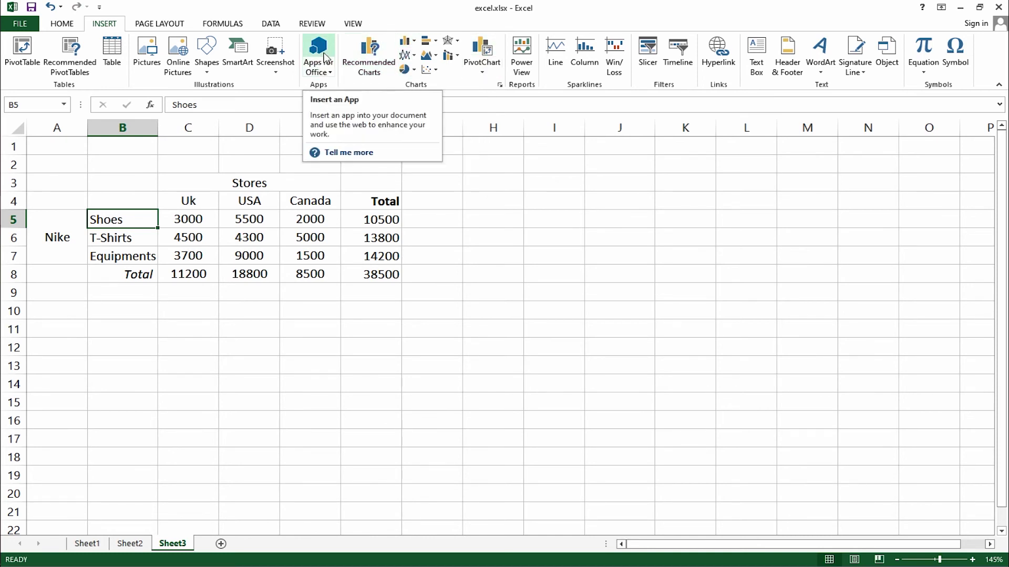
{"action": "left_click", "coordinate": [368, 55]}
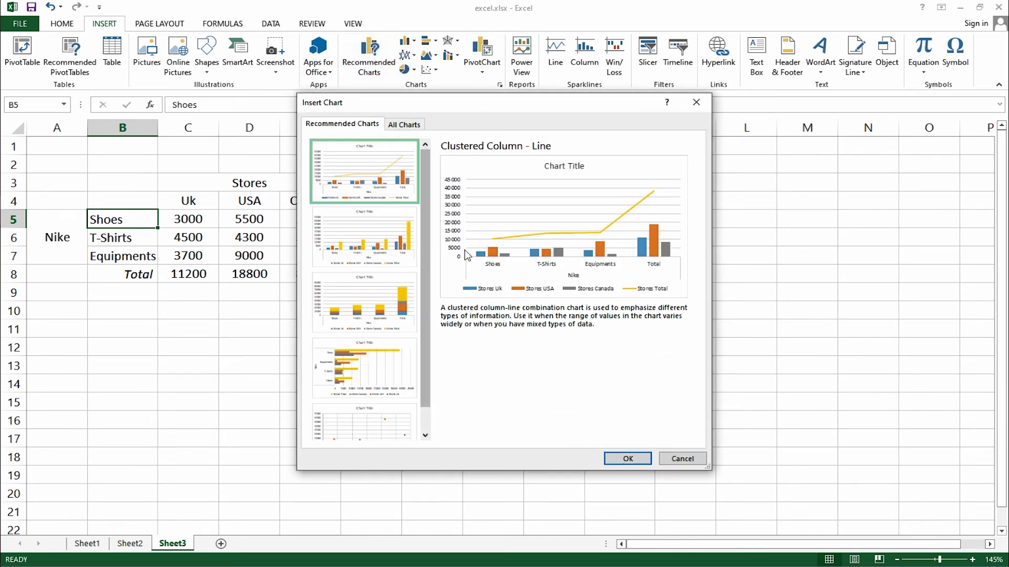
{"action": "scroll", "coordinate": [384, 330], "scroll_direction": "down", "scroll_amount": 1}
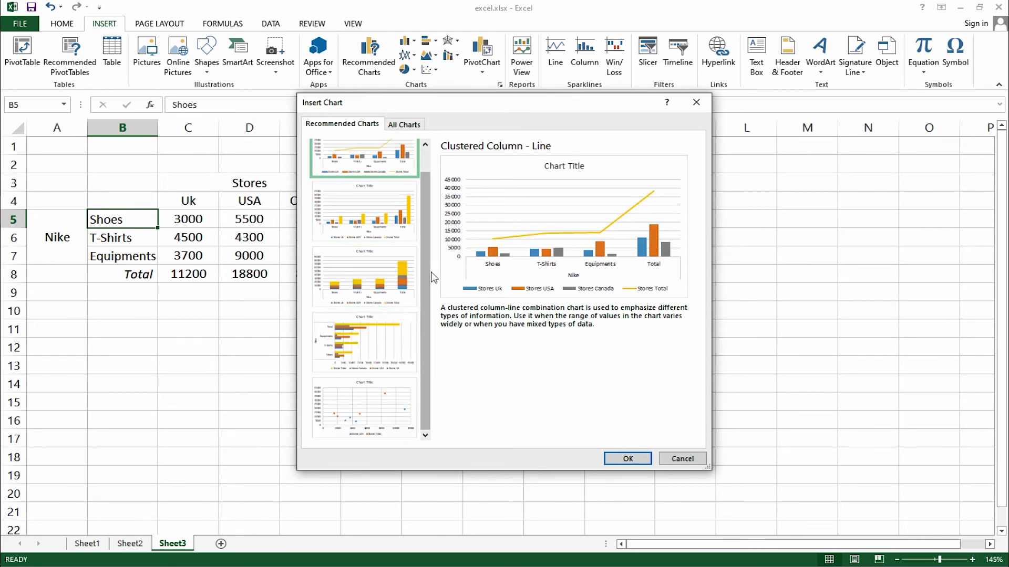
{"action": "scroll", "coordinate": [422, 286], "scroll_direction": "up", "scroll_amount": 1}
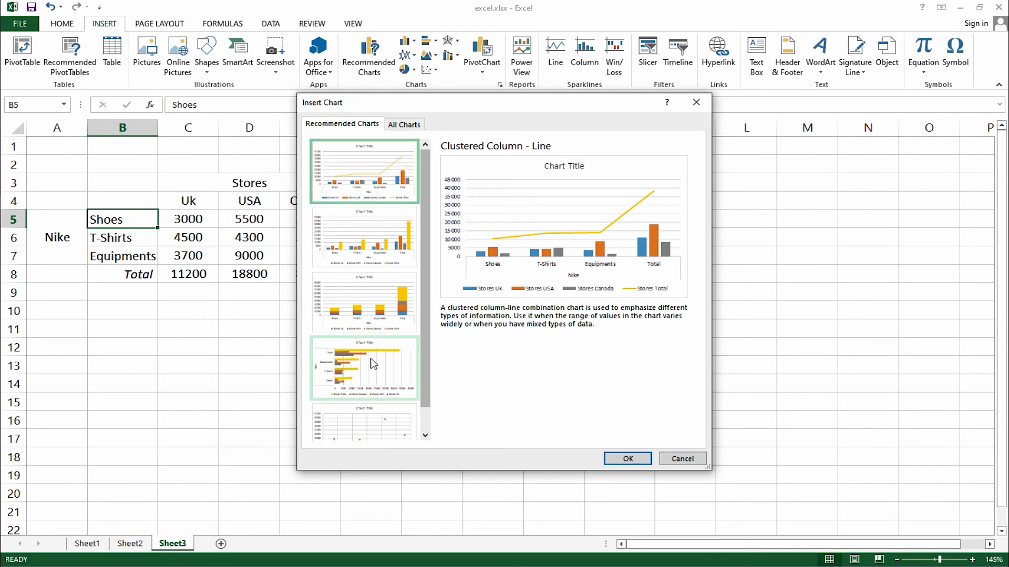
{"action": "left_click", "coordinate": [405, 124]}
{"action": "mouse_move", "coordinate": [409, 155]}
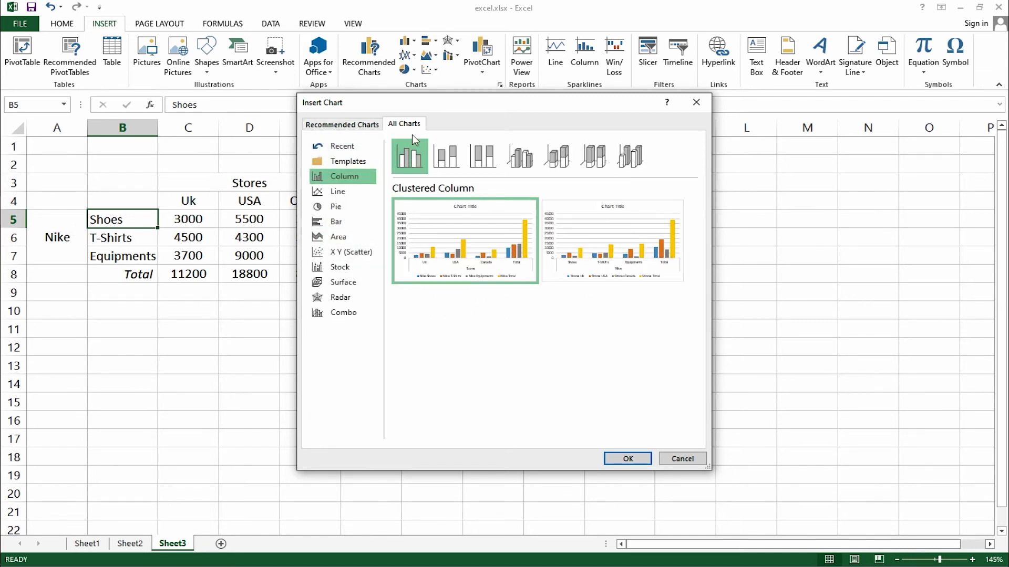
{"action": "left_click_drag", "start_coordinate": [468, 107], "coordinate": [621, 129]}
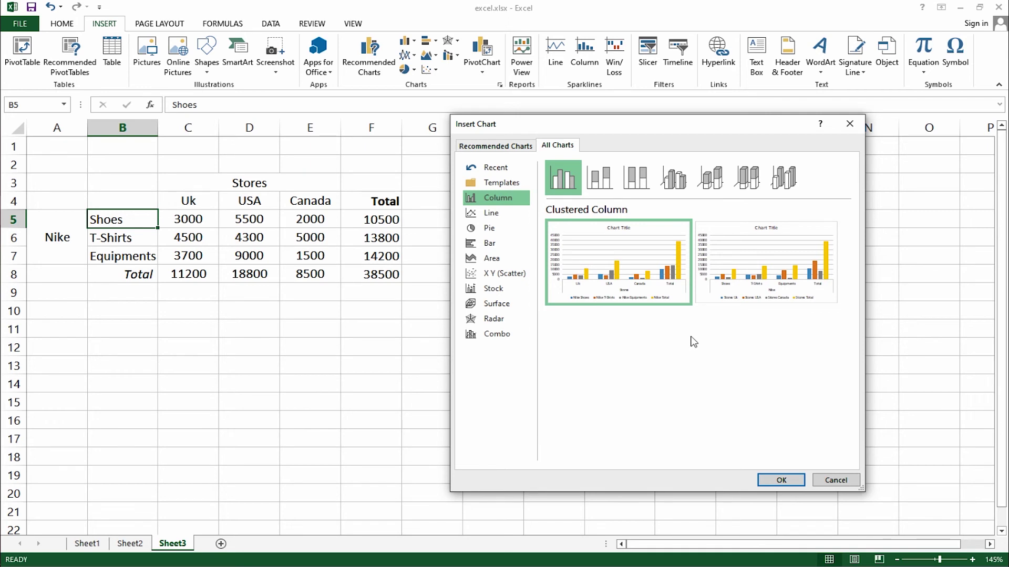
{"action": "mouse_move", "coordinate": [465, 241]}
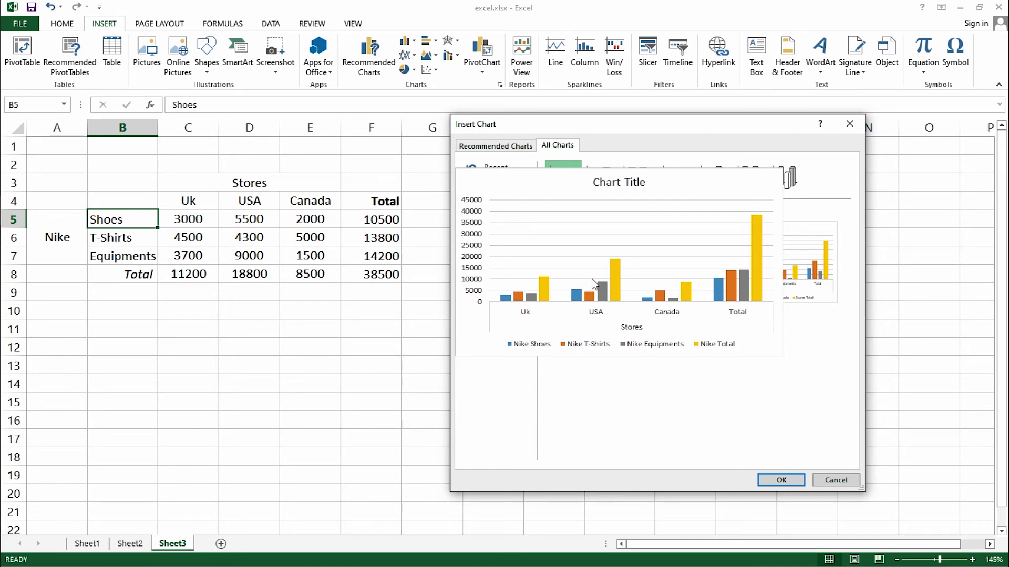
{"action": "left_click", "coordinate": [792, 481]}
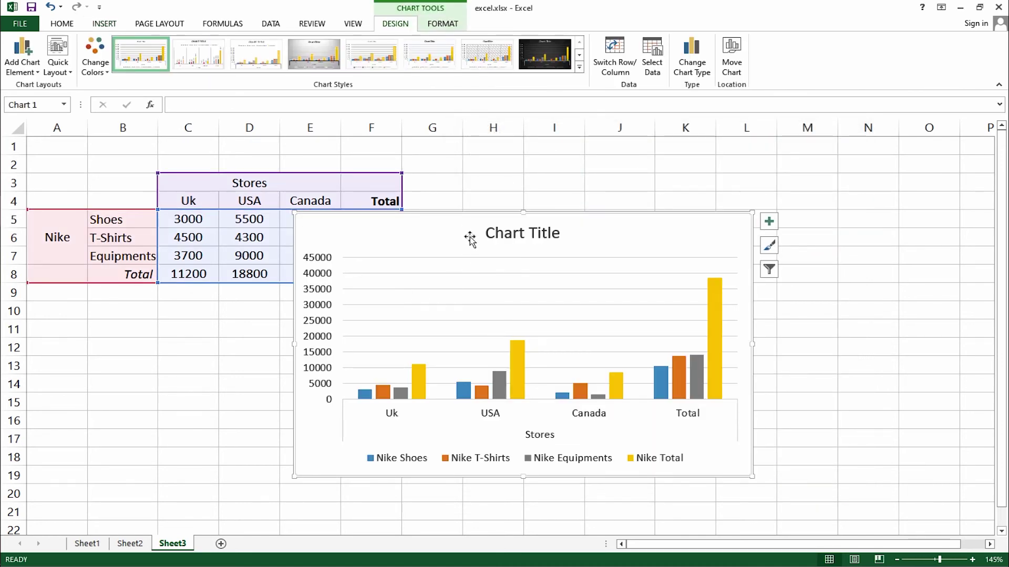
Step: Move the column chart to the right of the Nike table and deselect it
{"action": "left_click_drag", "start_coordinate": [468, 213], "coordinate": [599, 146]}
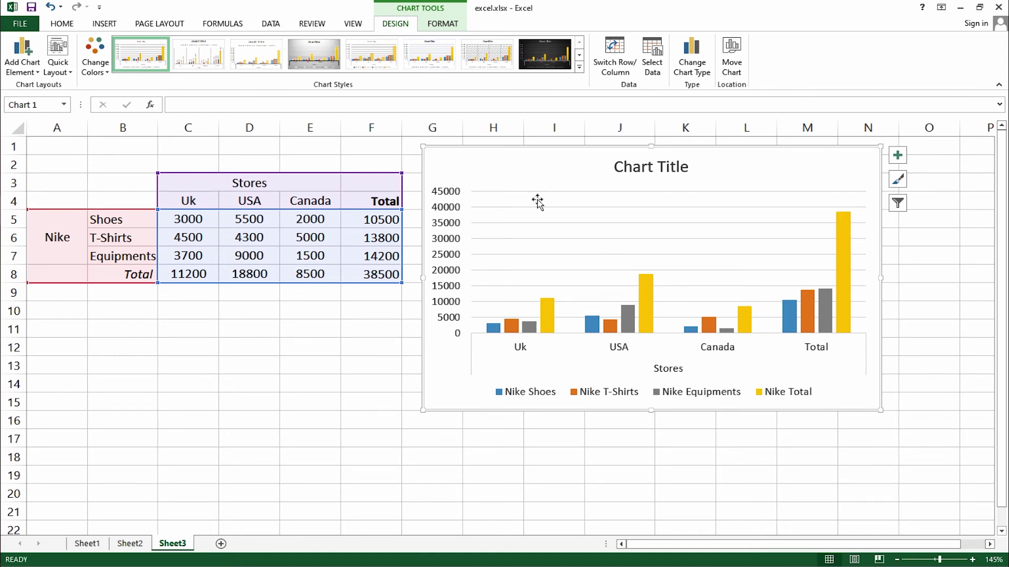
{"action": "left_click", "coordinate": [304, 308]}
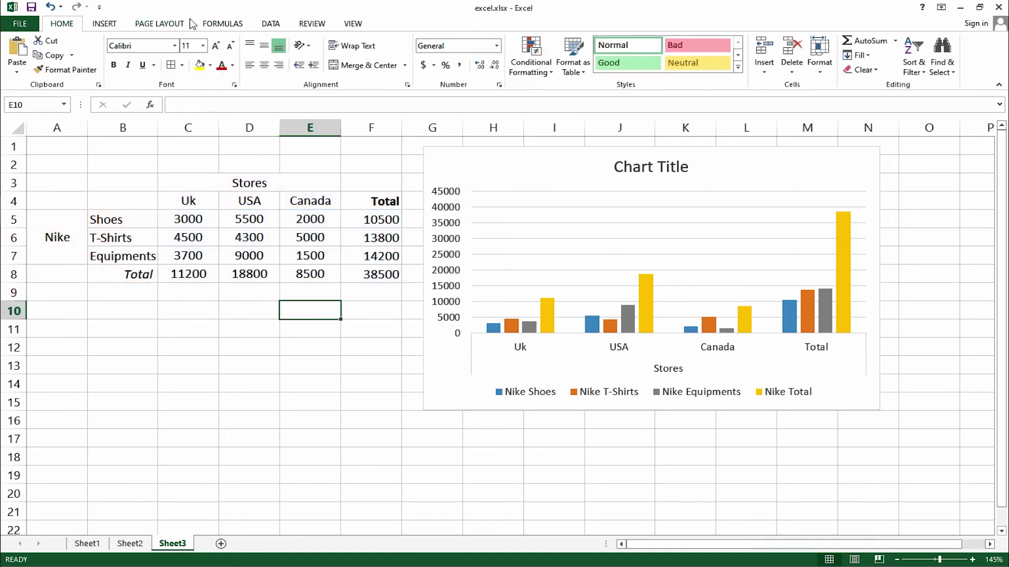
Step: Insert a blank 2-D Pie chart and drag it below the Nike table
{"action": "left_click", "coordinate": [117, 25]}
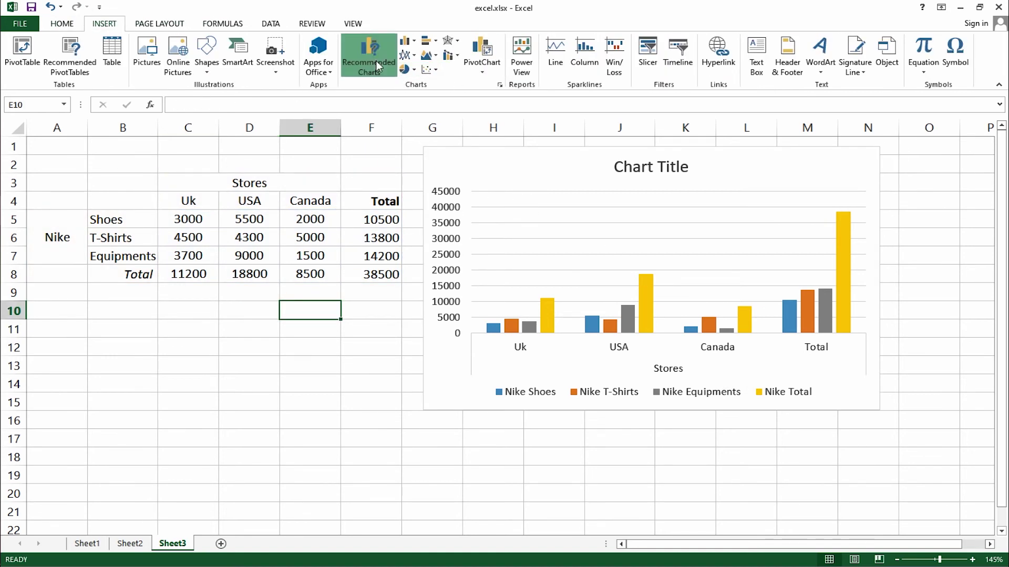
{"action": "left_click", "coordinate": [376, 60]}
{"action": "left_click", "coordinate": [505, 322]}
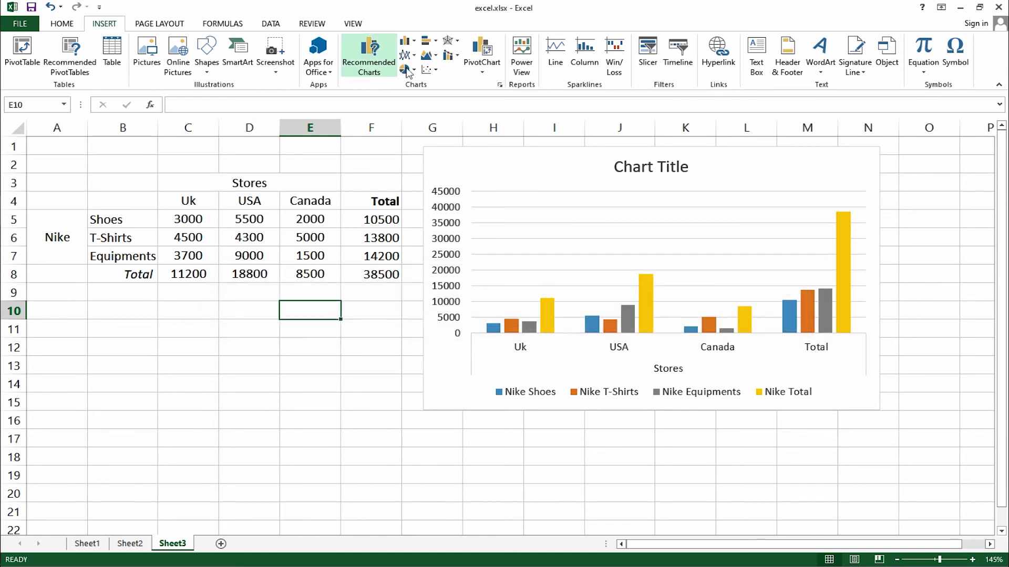
{"action": "left_click", "coordinate": [405, 70]}
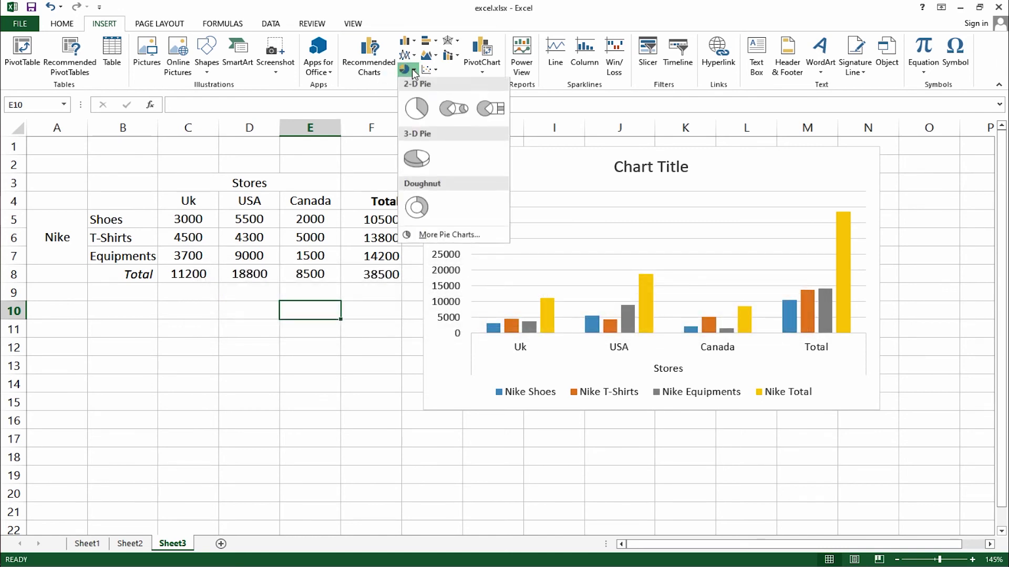
{"action": "left_click", "coordinate": [415, 110]}
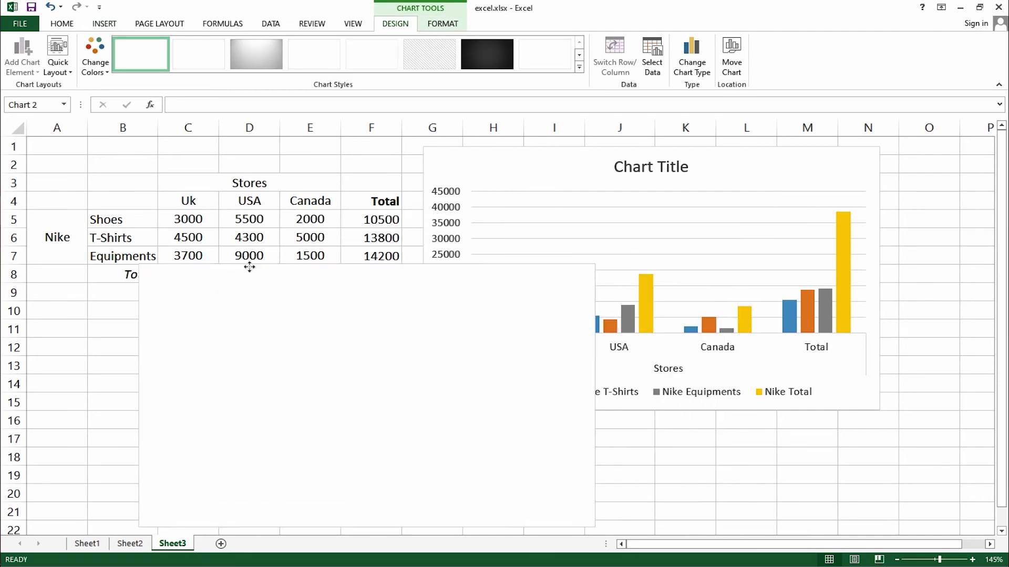
{"action": "left_click_drag", "start_coordinate": [410, 212], "coordinate": [163, 296]}
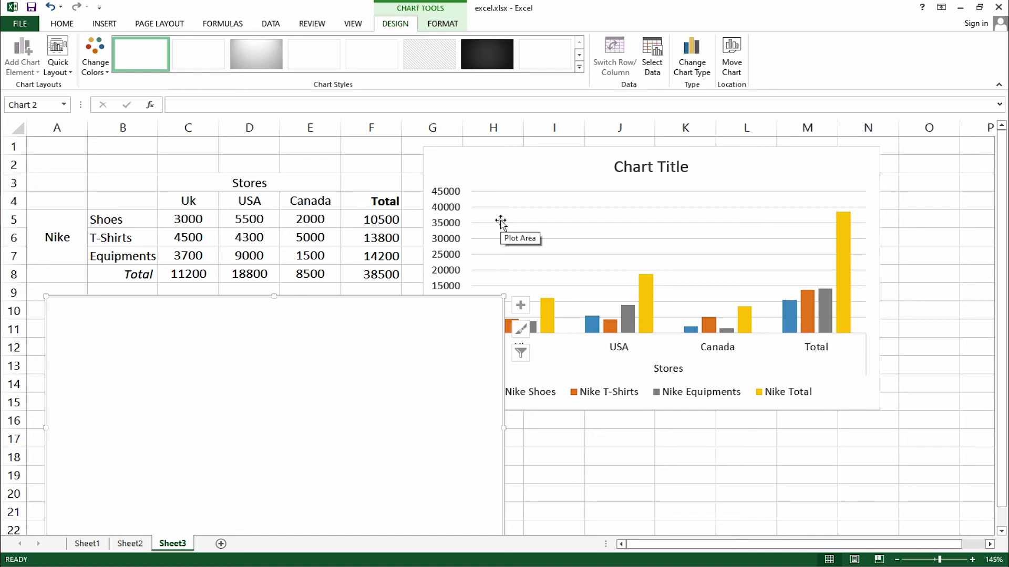
Step: Set the pie chart's data range to the Total values F5:F7
{"action": "left_click", "coordinate": [652, 61]}
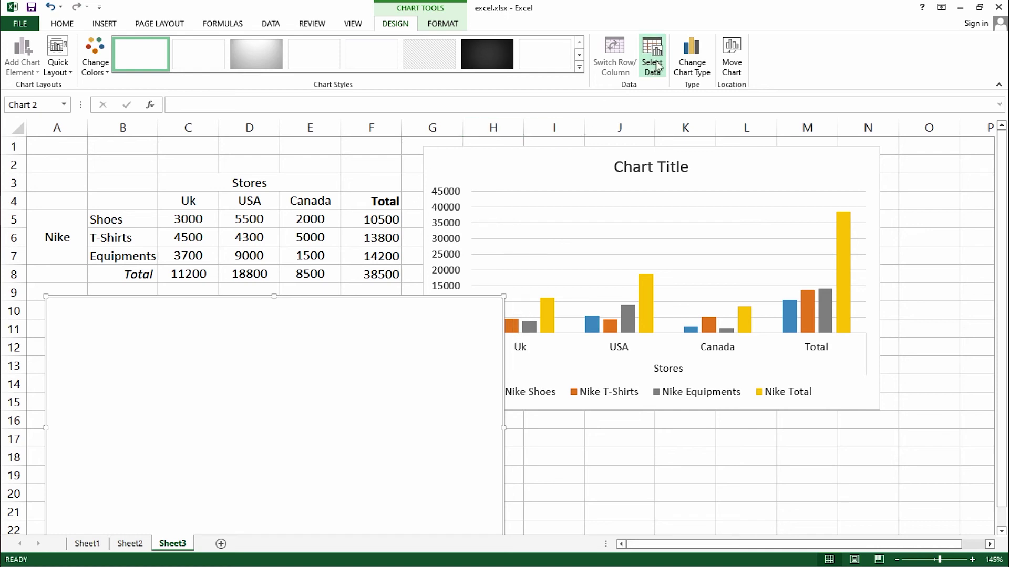
{"action": "mouse_move", "coordinate": [295, 243]}
{"action": "left_mouse_down"}
{"action": "mouse_move", "coordinate": [573, 94]}
{"action": "mouse_move", "coordinate": [588, 137]}
{"action": "left_mouse_up"}
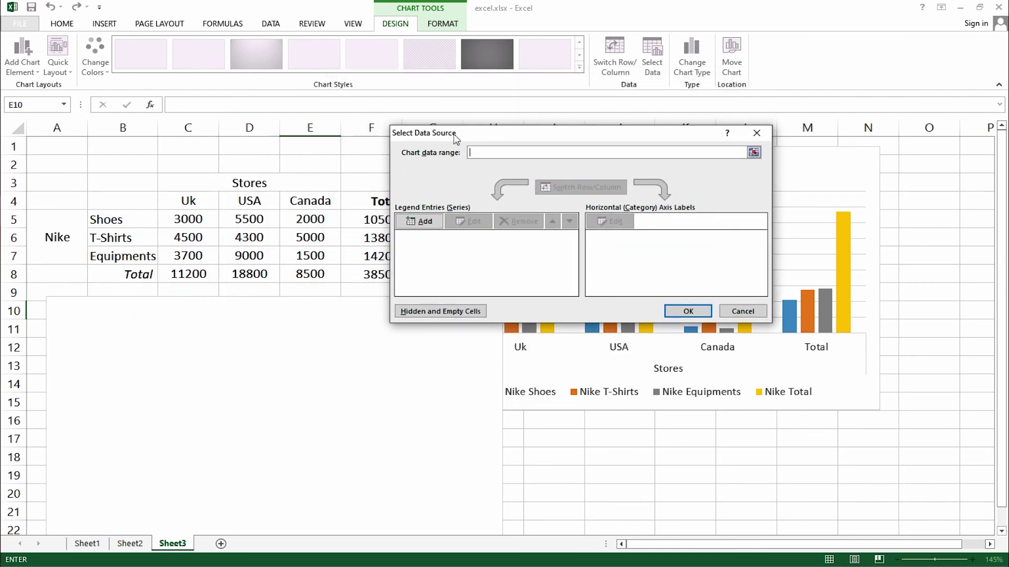
{"action": "left_click_drag", "start_coordinate": [455, 139], "coordinate": [563, 135]}
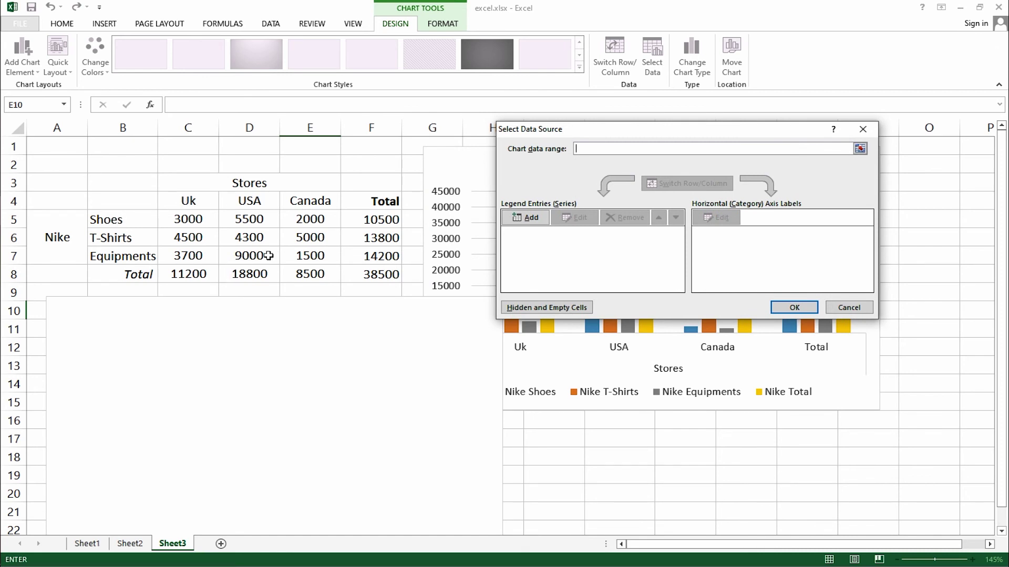
{"action": "key", "text": "Escape"}
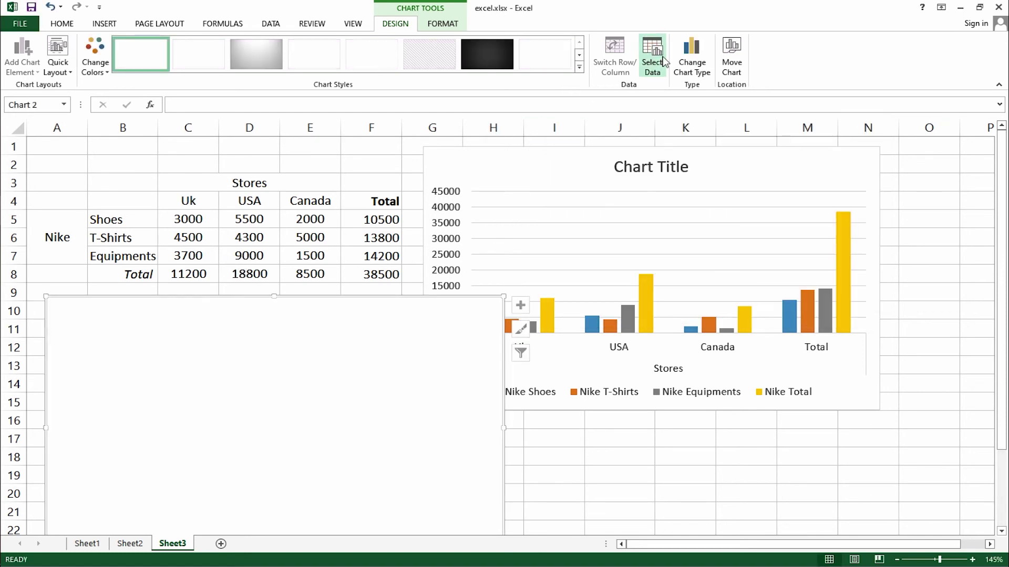
{"action": "left_click", "coordinate": [663, 62]}
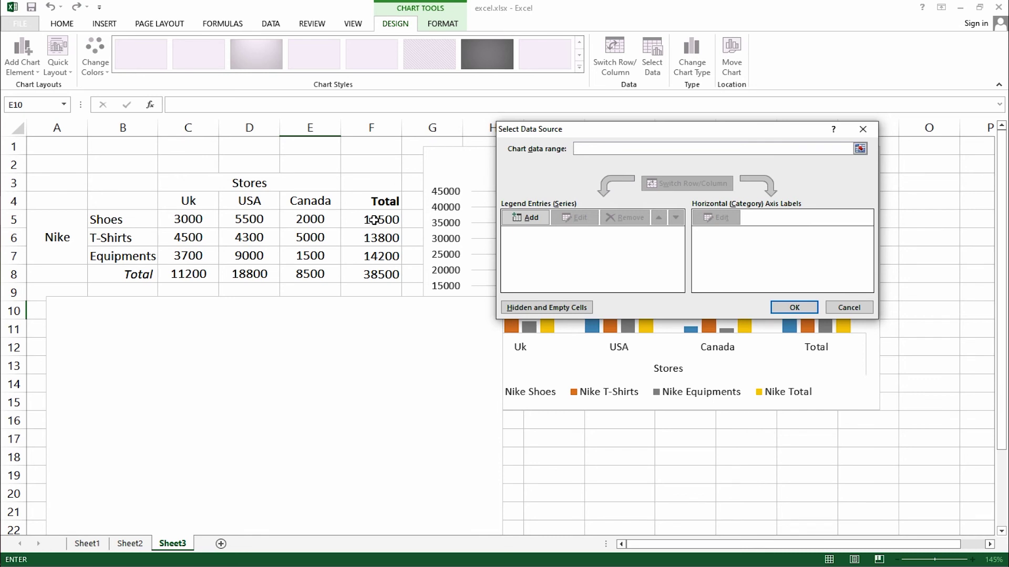
{"action": "left_click_drag", "start_coordinate": [373, 220], "coordinate": [373, 256]}
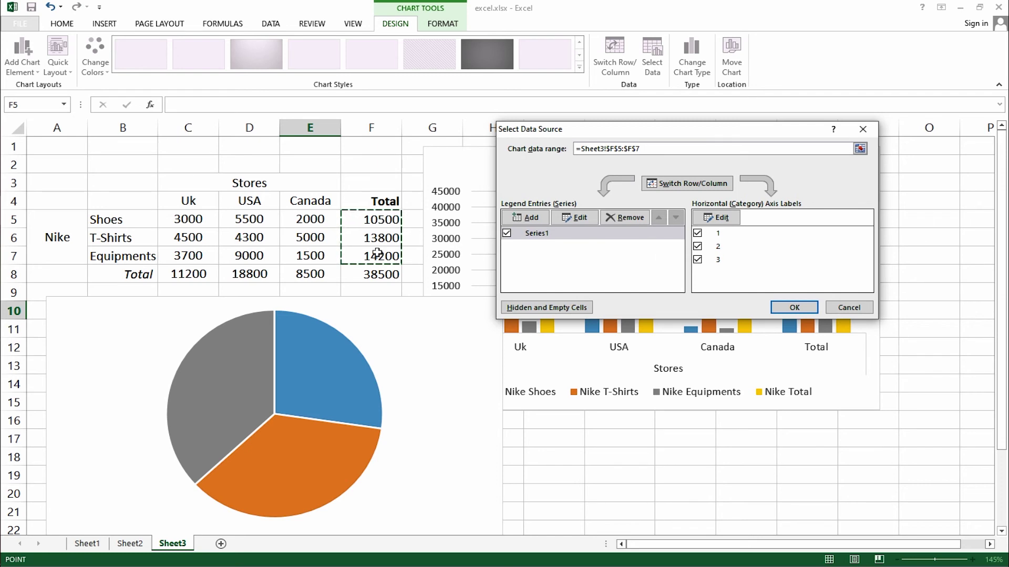
Step: Use B5:B7 (Shoes, T-Shirts, Equipments) as the slice labels and apply the new data
{"action": "left_click", "coordinate": [717, 218]}
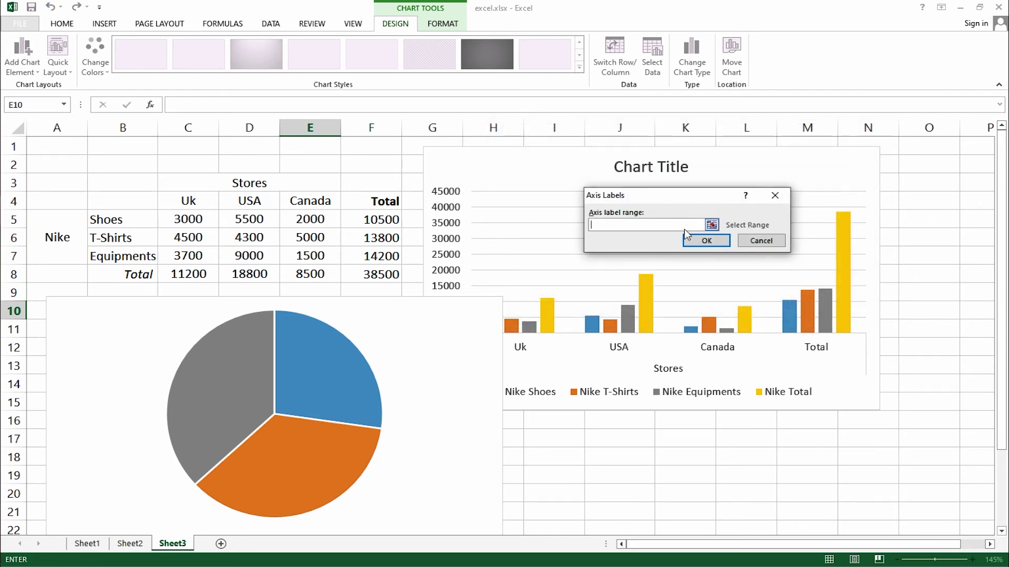
{"action": "left_click_drag", "start_coordinate": [123, 219], "coordinate": [123, 255]}
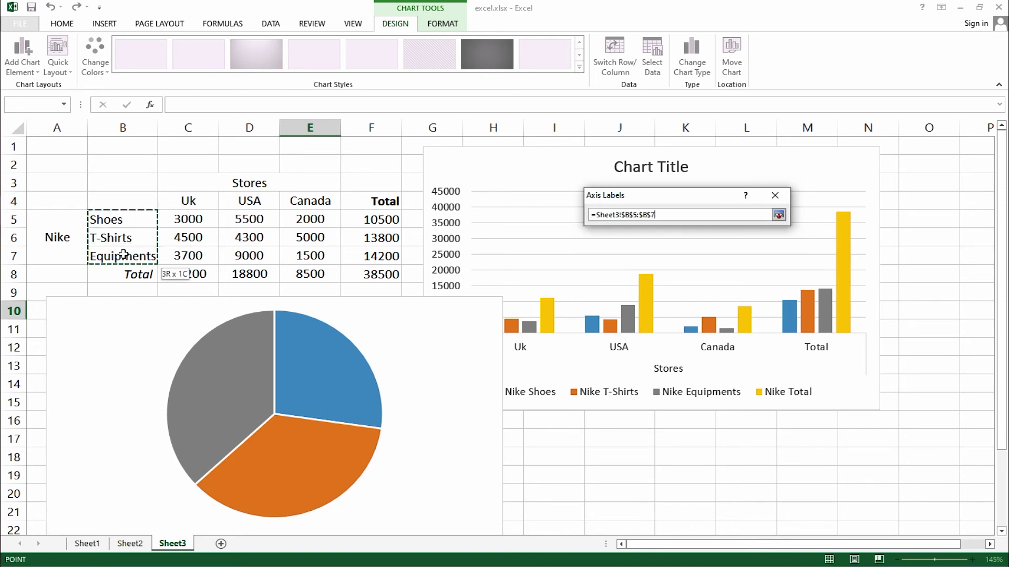
{"action": "left_click", "coordinate": [706, 240]}
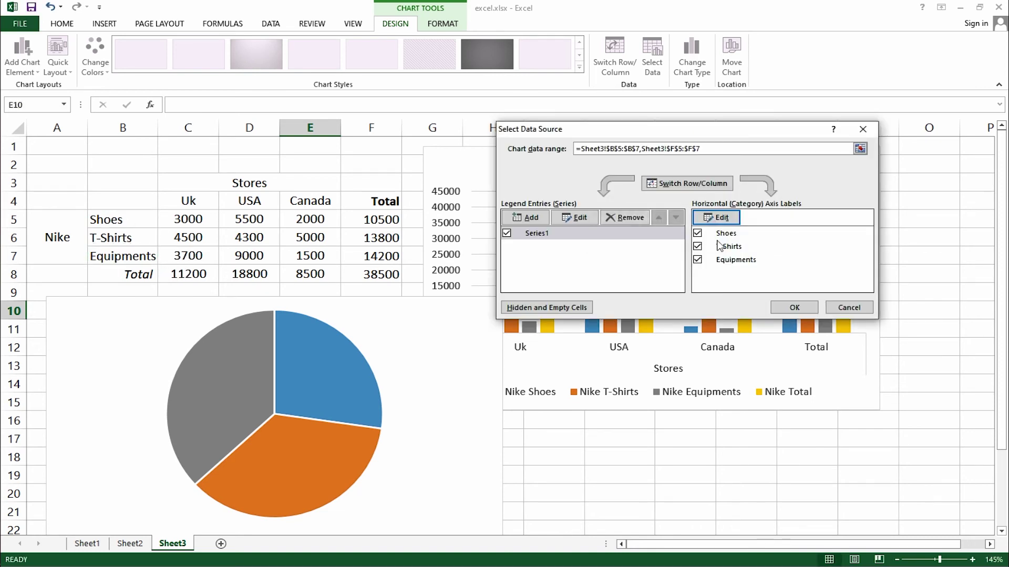
{"action": "left_click", "coordinate": [794, 307]}
{"action": "scroll", "coordinate": [729, 355], "scroll_direction": "down", "scroll_amount": 2}
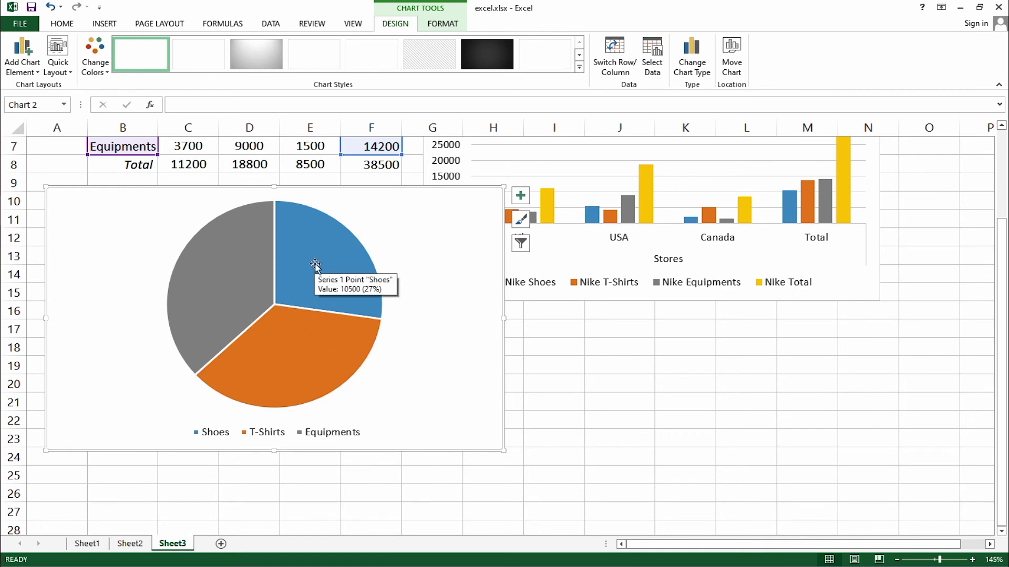
Step: Apply a Quick Layout with Chart Title, top legend and 27%, 36%, 37% percentage labels
{"action": "left_click", "coordinate": [58, 56]}
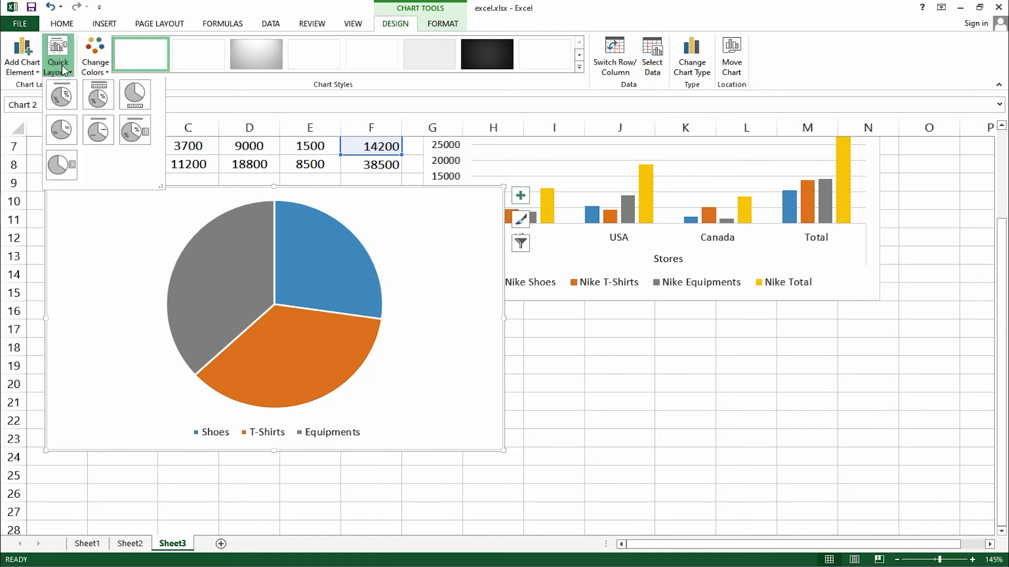
{"action": "left_click", "coordinate": [116, 131]}
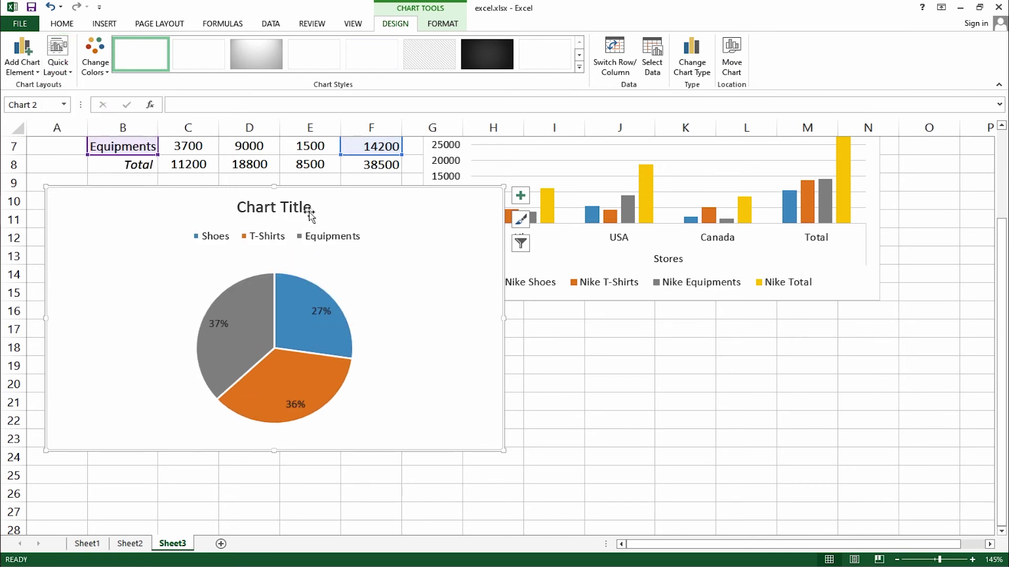
{"action": "scroll", "coordinate": [401, 338], "scroll_direction": "up", "scroll_amount": 2}
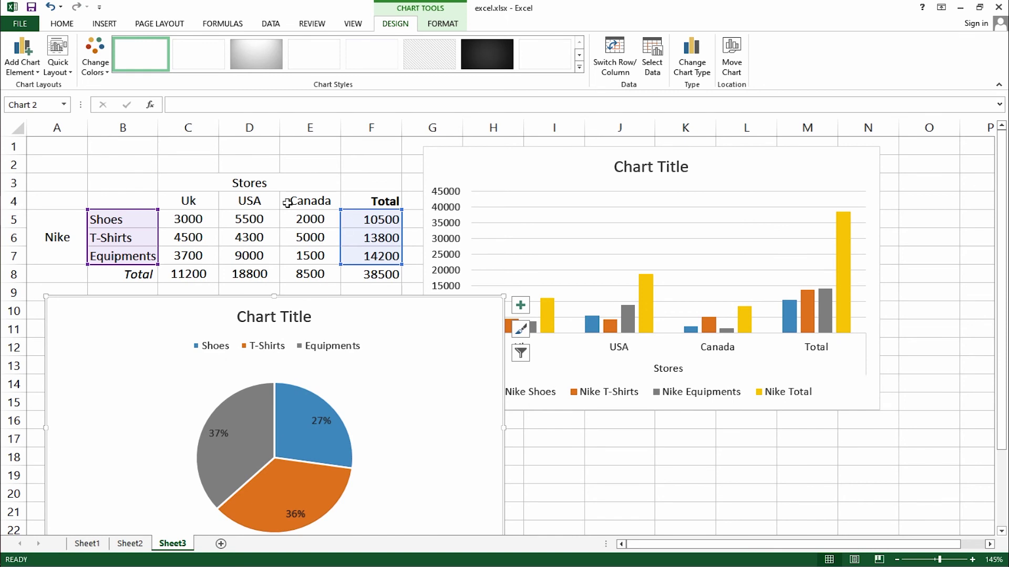
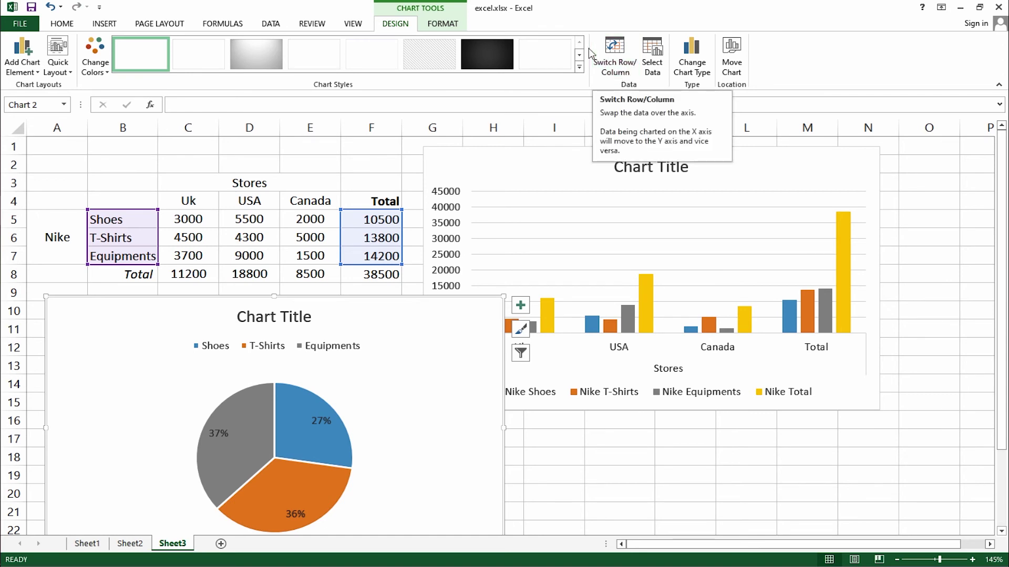
Step: From the Insert tab, open the chart's Header & Footer page setup, with both still none
{"action": "left_click", "coordinate": [64, 27]}
{"action": "left_click", "coordinate": [110, 24]}
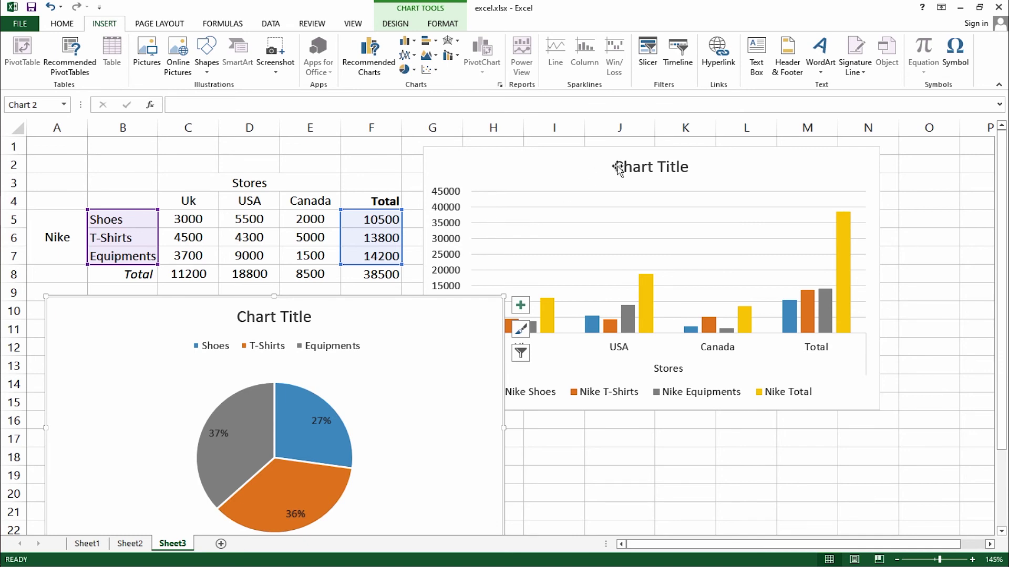
{"action": "left_click", "coordinate": [787, 52]}
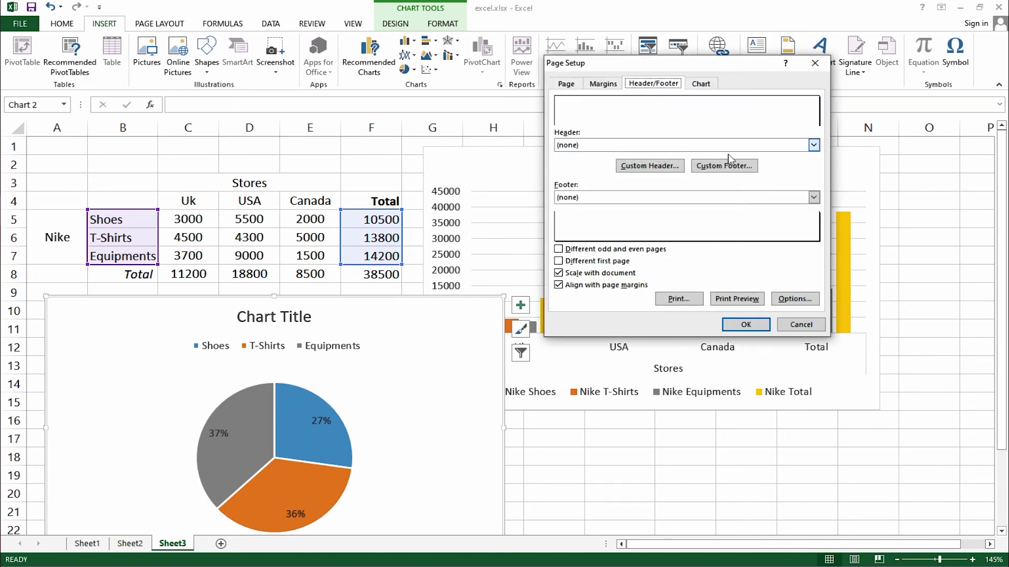
Step: Set the chart header to 'Confidential, 1/11/2021, Page 1' and the footer to 'Page 1 of ?'
{"action": "left_click_drag", "start_coordinate": [689, 69], "coordinate": [352, 126]}
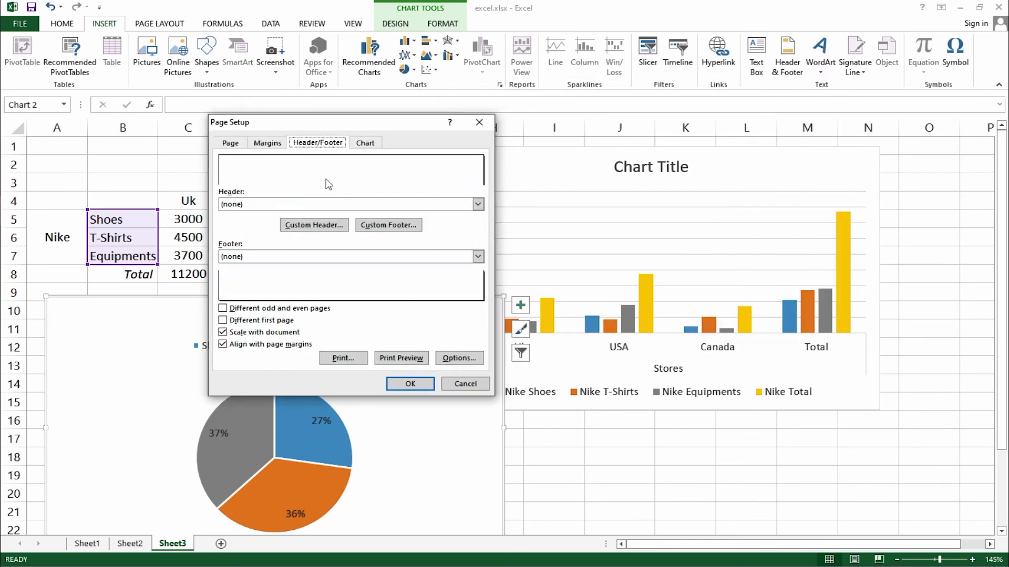
{"action": "left_click", "coordinate": [255, 205]}
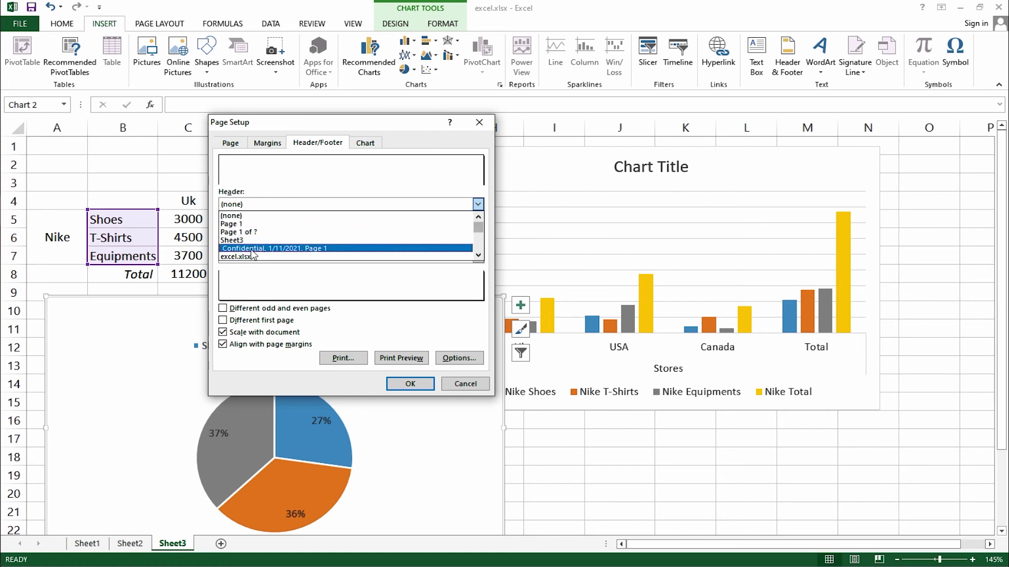
{"action": "left_click", "coordinate": [313, 249]}
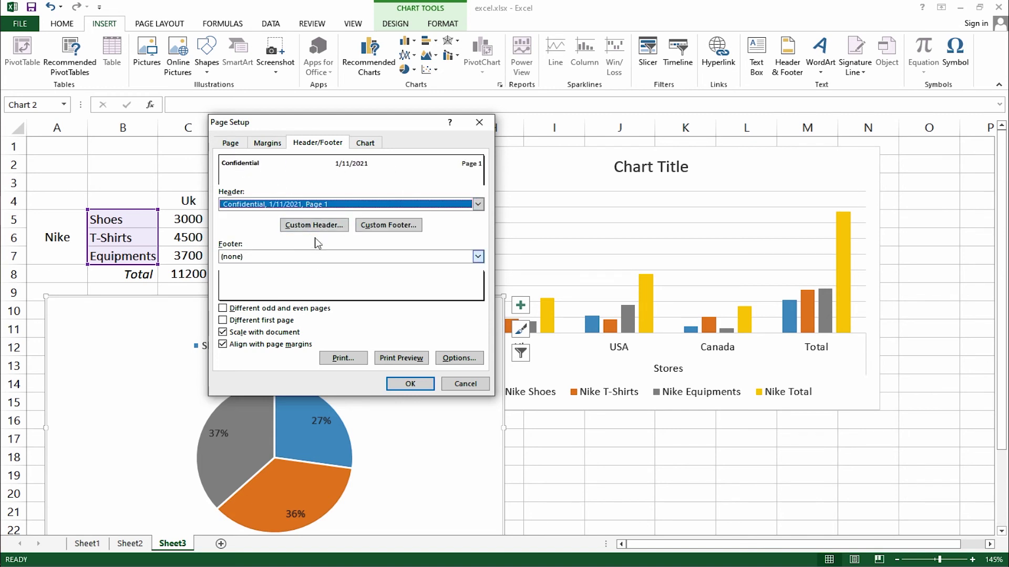
{"action": "left_click", "coordinate": [290, 256]}
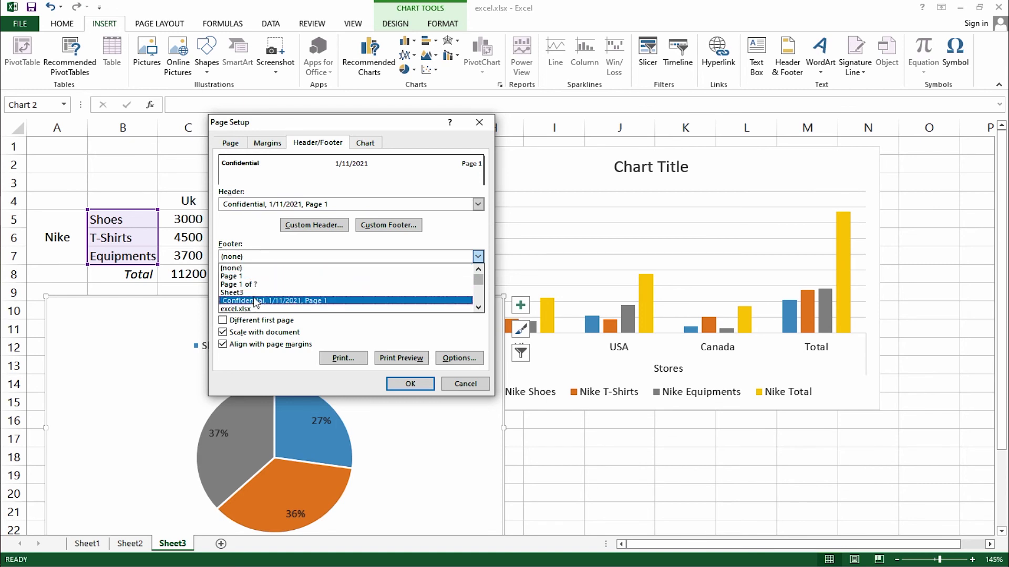
{"action": "left_click", "coordinate": [254, 284]}
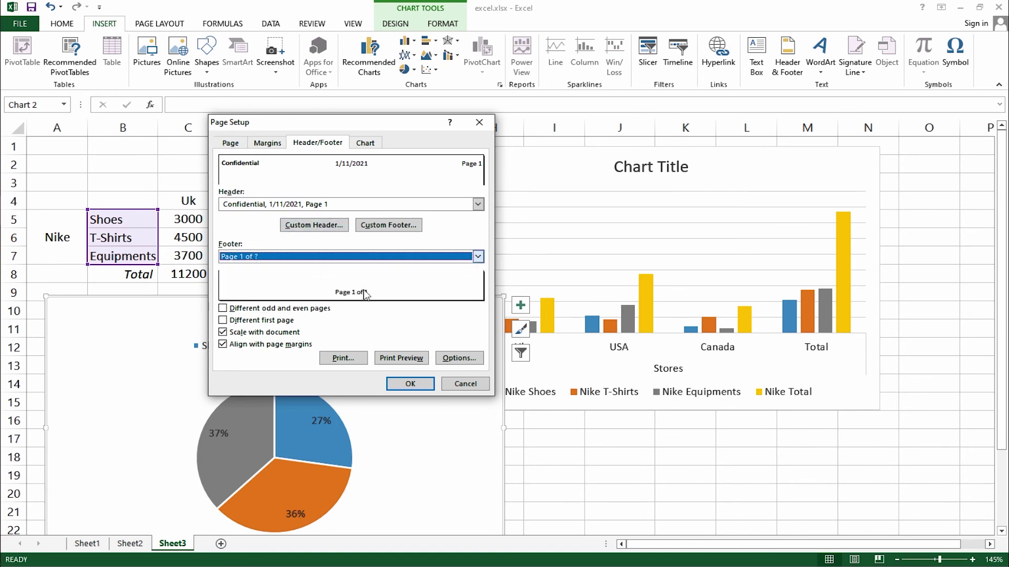
{"action": "left_click", "coordinate": [336, 227]}
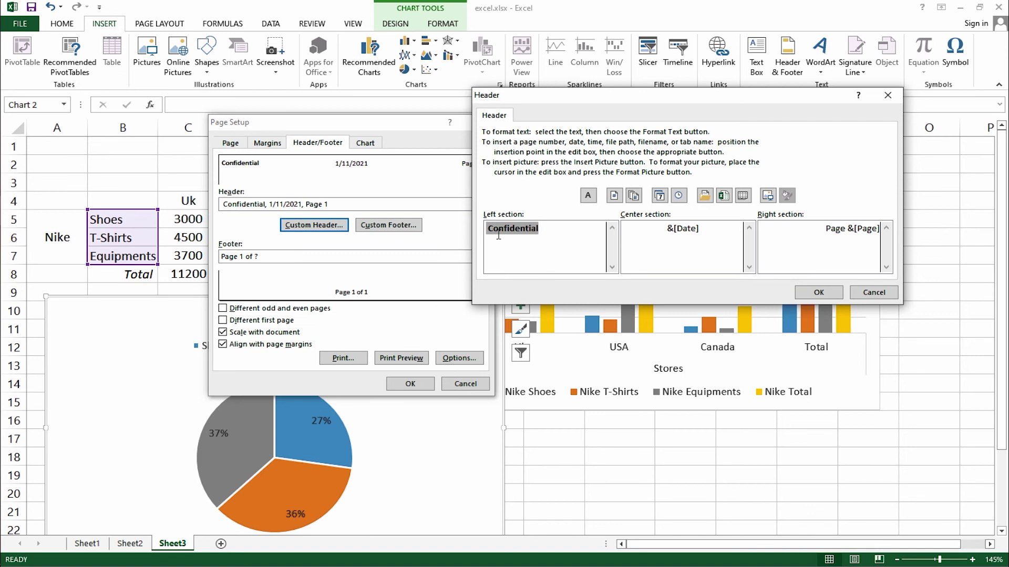
Step: Change the header's left section to 'sheet 1' and preview the chart page
{"action": "type", "text": "b"}
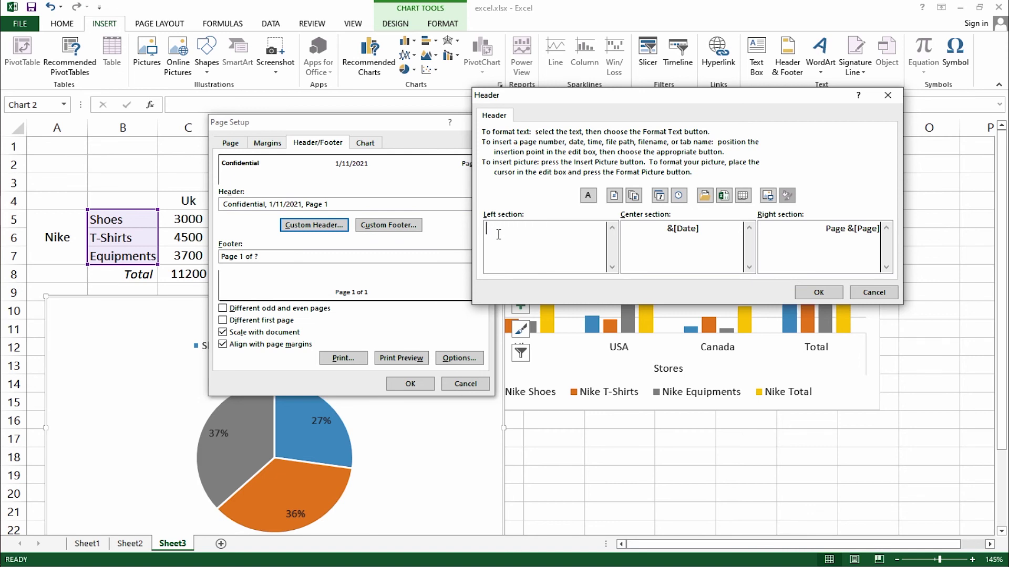
{"action": "type", "text": "sheet 1"}
{"action": "left_click", "coordinate": [819, 292]}
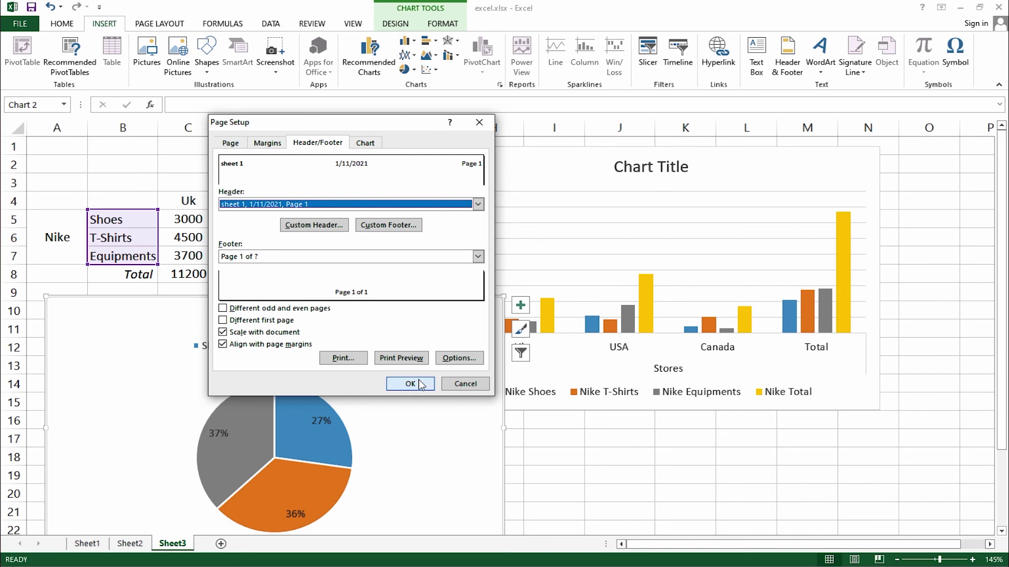
{"action": "left_click", "coordinate": [401, 358]}
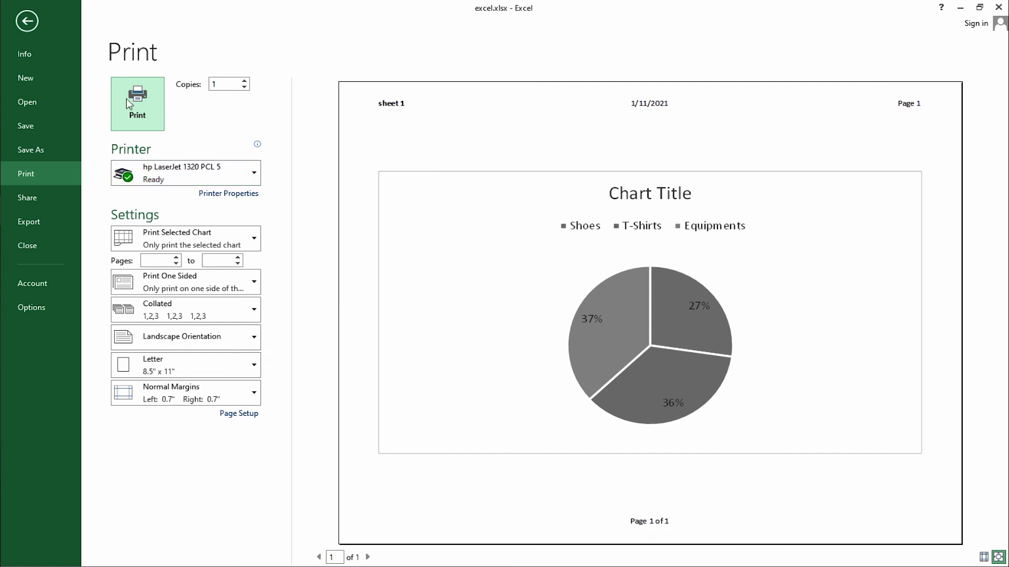
Step: Leave the print preview and return to the worksheet with Page Layout showing
{"action": "left_click", "coordinate": [20, 24]}
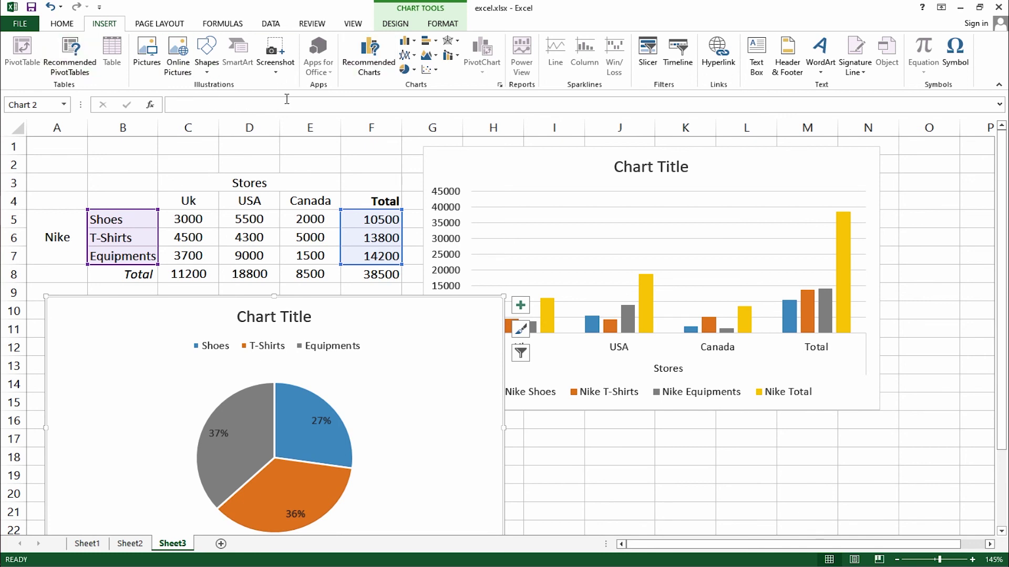
{"action": "left_click", "coordinate": [162, 28]}
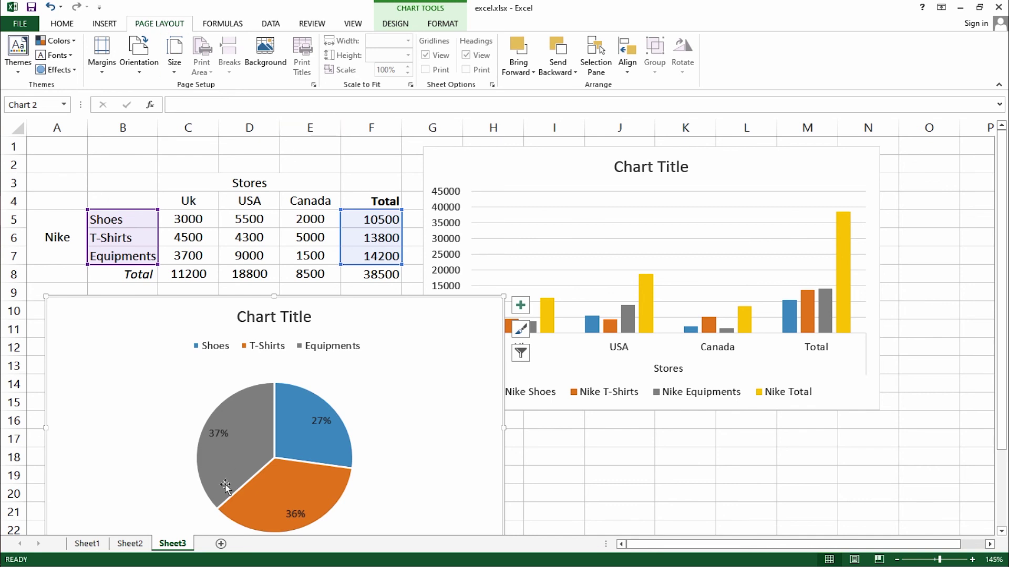
Step: Preview the whole sheet printing over two pages, then select the Nike sales table A3:F8
{"action": "left_click", "coordinate": [188, 219]}
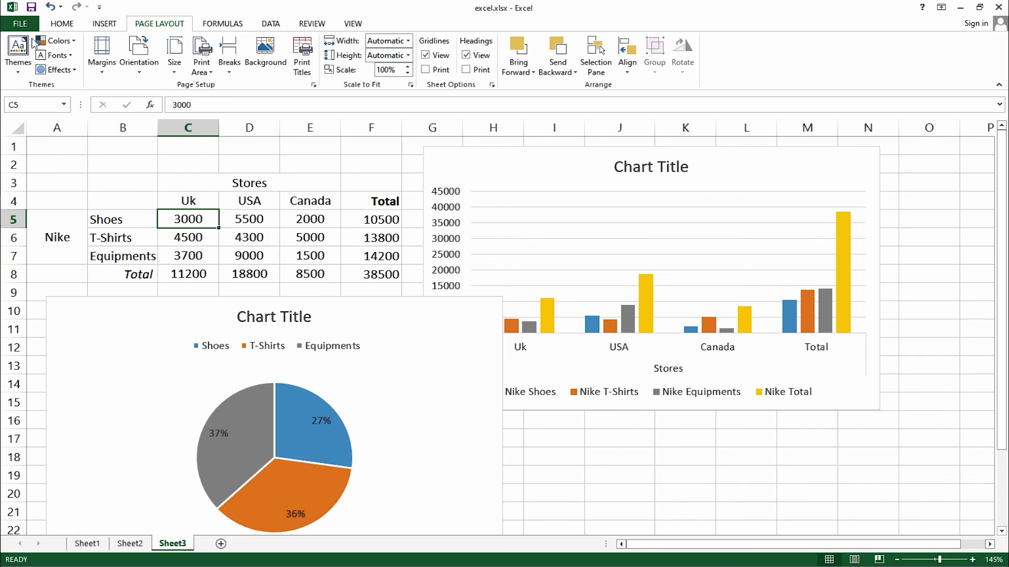
{"action": "left_click", "coordinate": [26, 24]}
{"action": "left_click", "coordinate": [42, 175]}
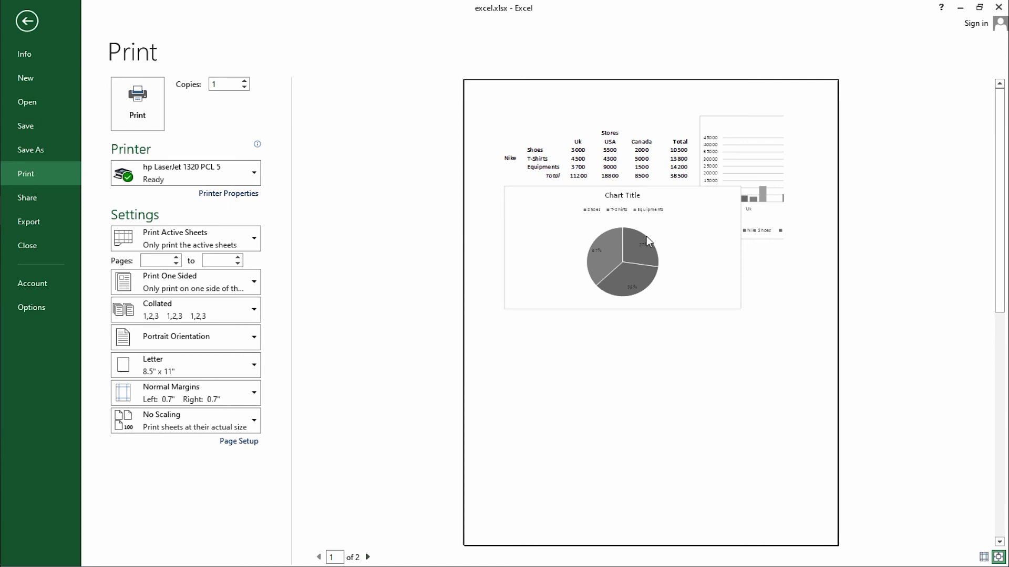
{"action": "left_click", "coordinate": [27, 22]}
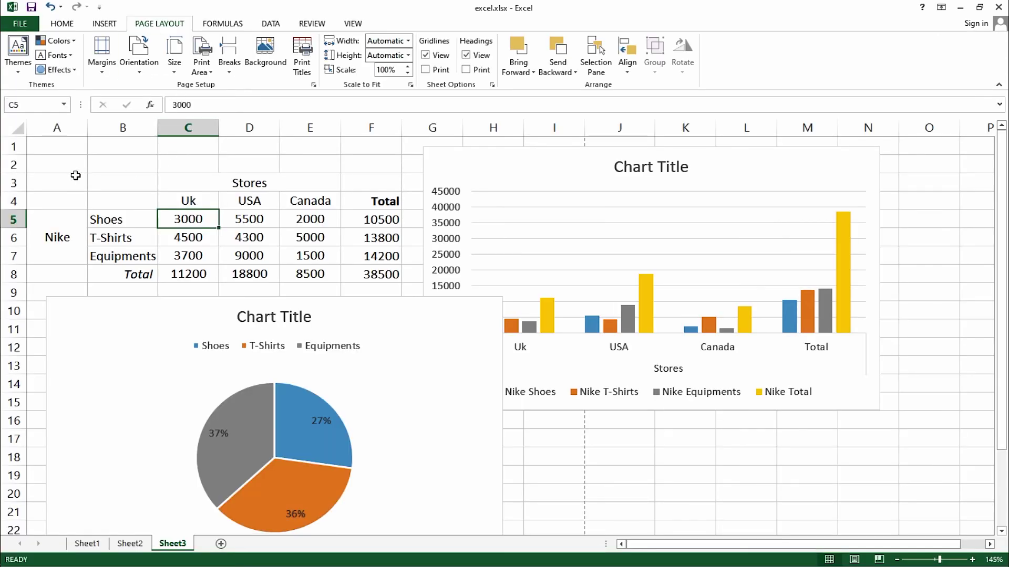
{"action": "left_click_drag", "start_coordinate": [65, 184], "coordinate": [401, 274]}
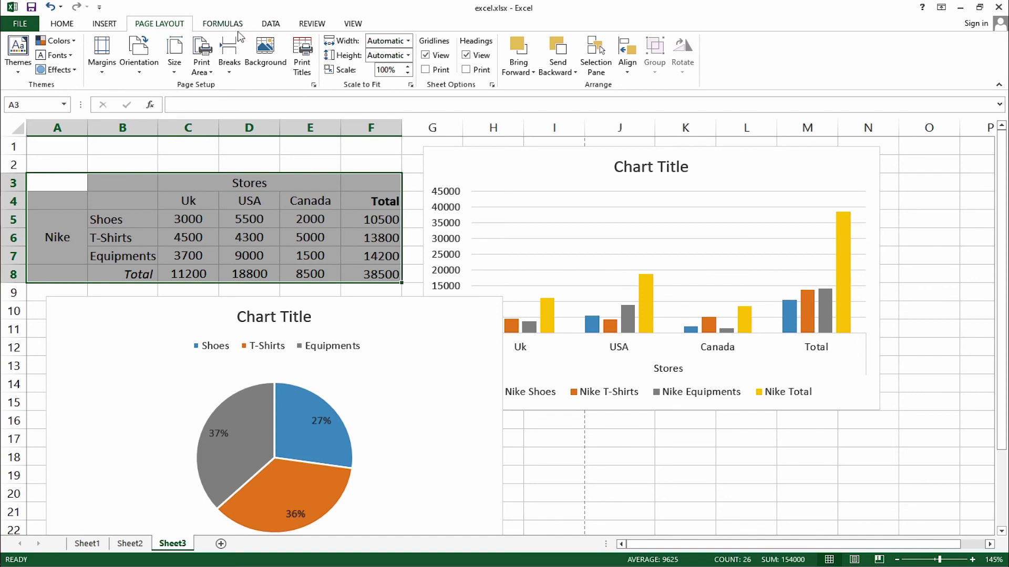
Step: Set the print area to the A3:F8 table and confirm it previews on one page
{"action": "left_click", "coordinate": [206, 59]}
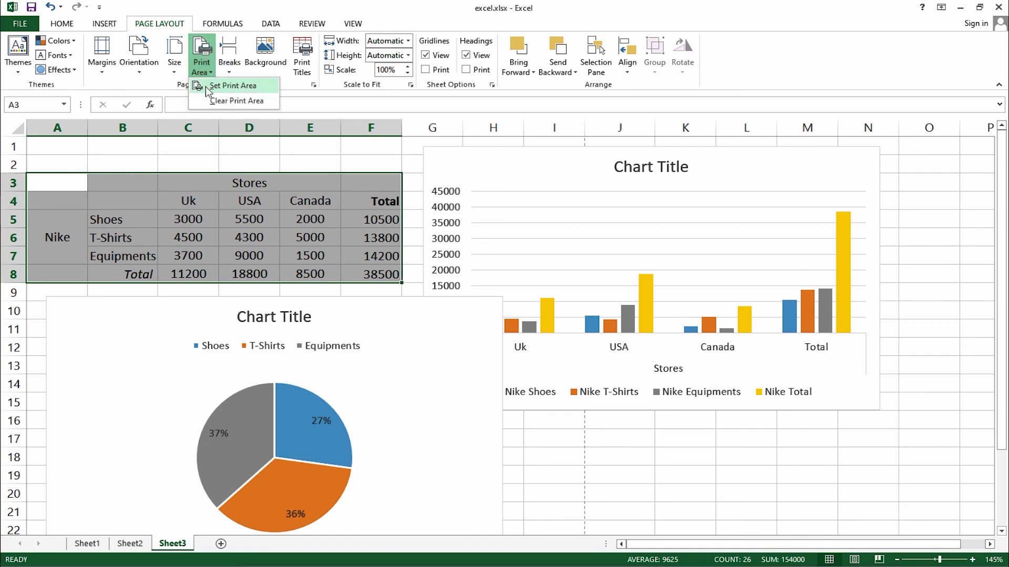
{"action": "left_click", "coordinate": [206, 87]}
{"action": "left_click", "coordinate": [20, 24]}
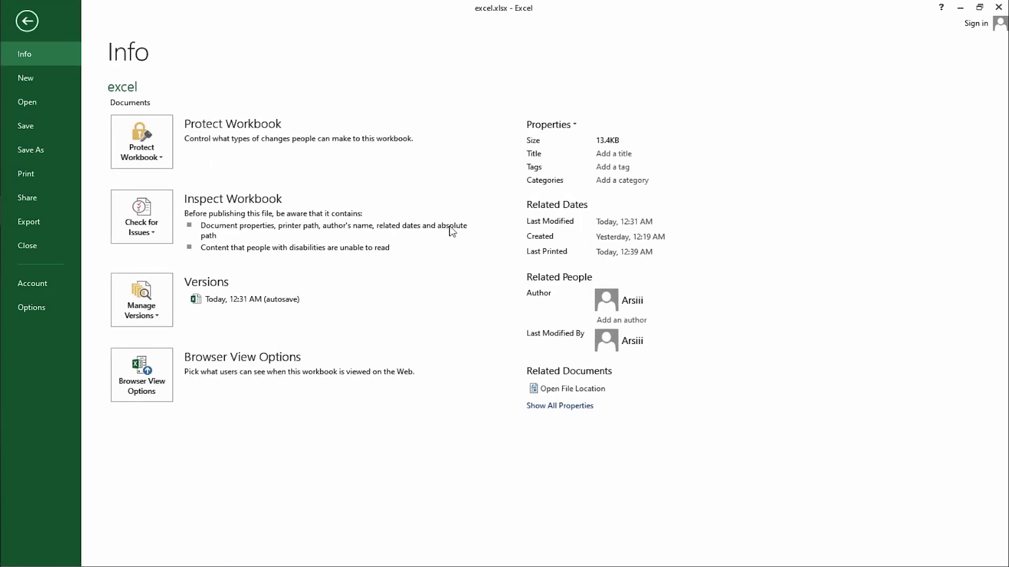
{"action": "left_click", "coordinate": [51, 176]}
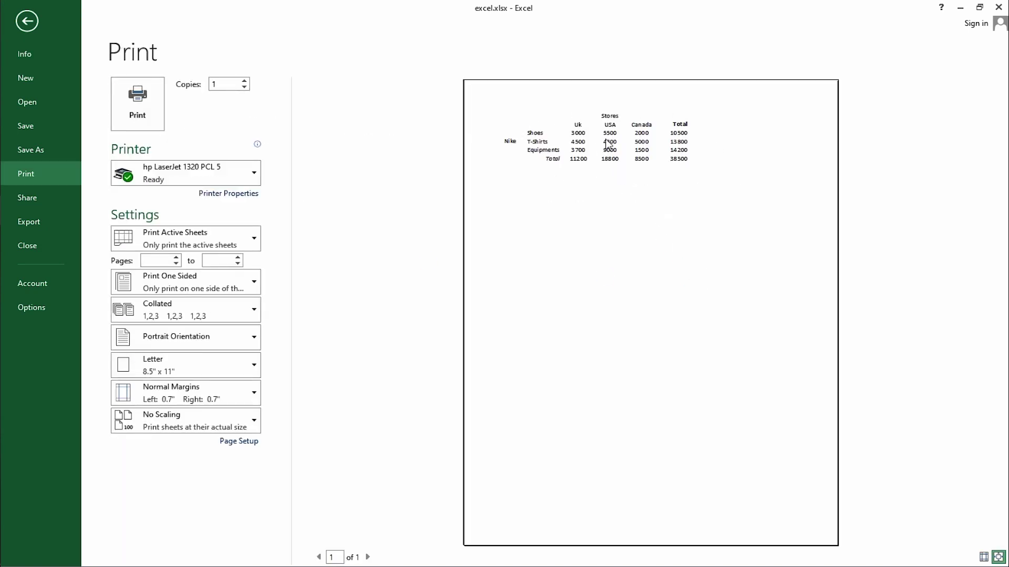
{"action": "left_click", "coordinate": [29, 21]}
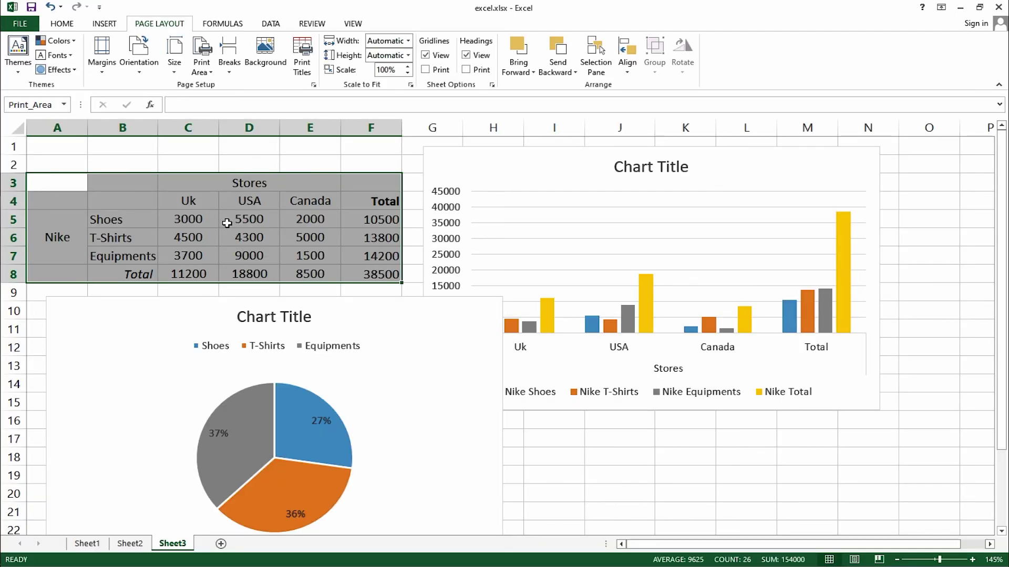
{"action": "left_click", "coordinate": [227, 222]}
Step: Narrow the print area to the UK column B4:C8 and check it previews on one page
{"action": "left_click_drag", "start_coordinate": [122, 203], "coordinate": [184, 269]}
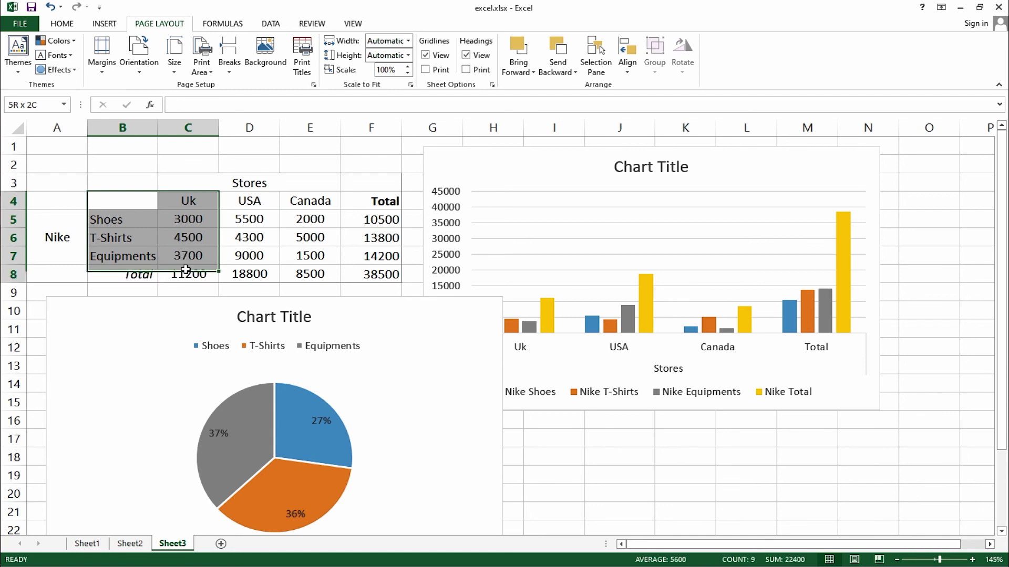
{"action": "left_click", "coordinate": [202, 62]}
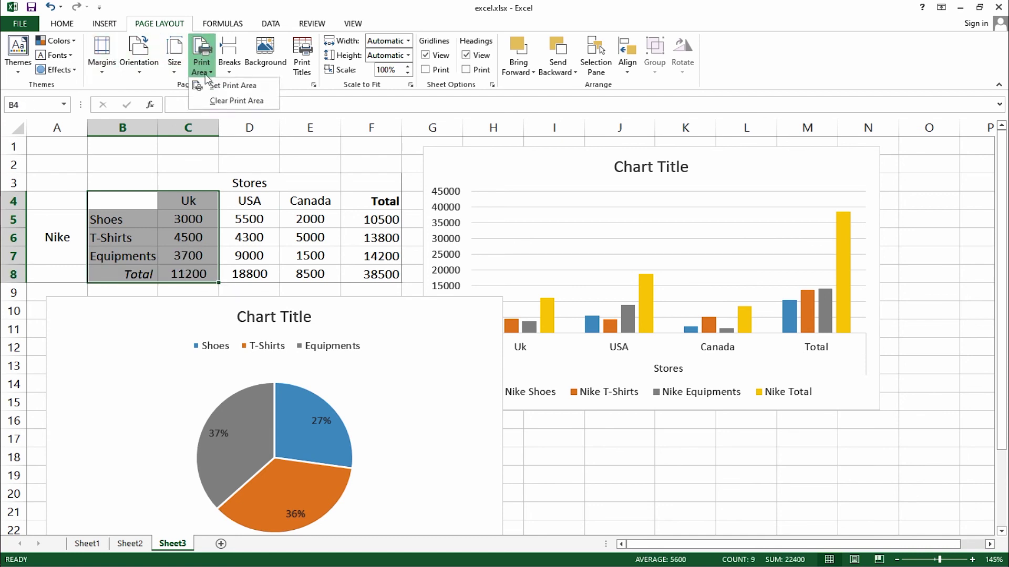
{"action": "left_click", "coordinate": [226, 88]}
{"action": "left_click", "coordinate": [35, 28]}
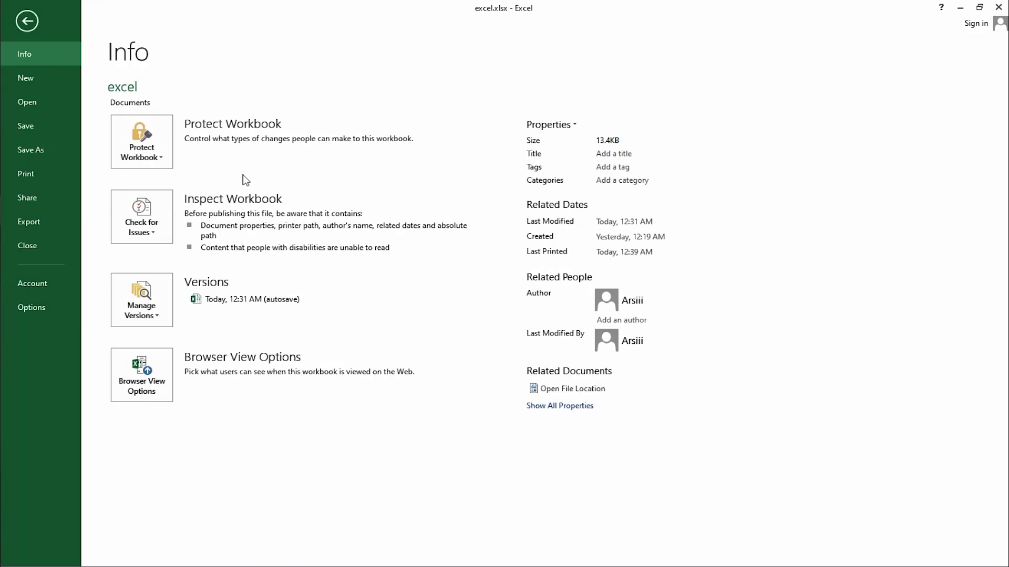
{"action": "left_click", "coordinate": [34, 173]}
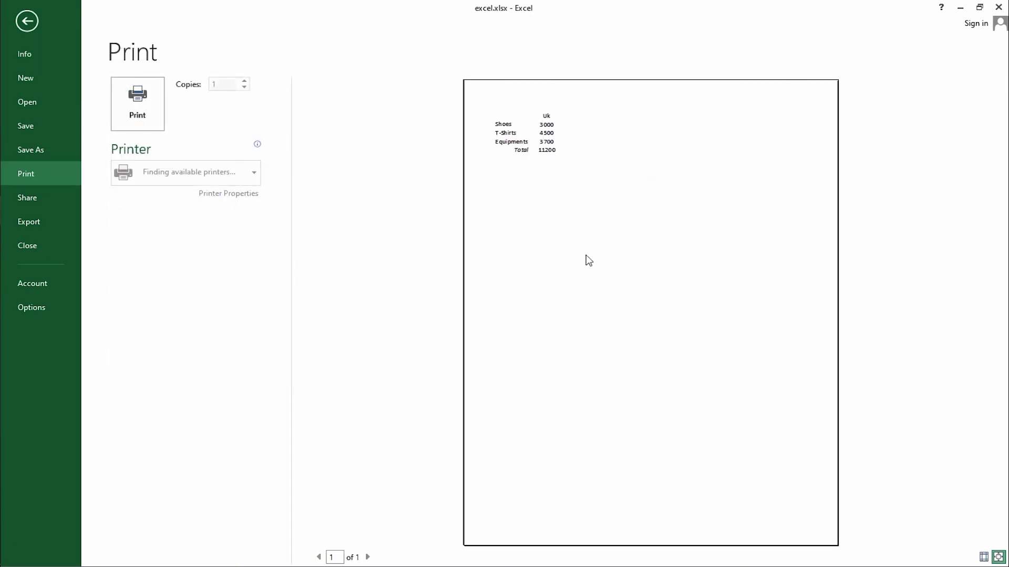
{"action": "left_click", "coordinate": [27, 21]}
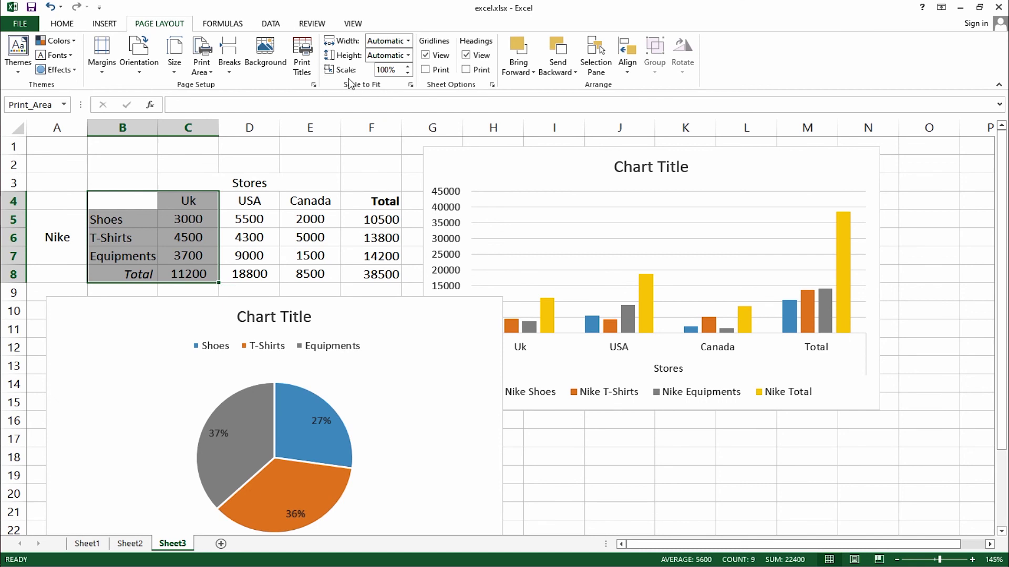
Step: Scale the printout to 170% and check the enlarged UK column in print preview
{"action": "left_click", "coordinate": [408, 67]}
{"action": "left_click", "coordinate": [19, 23]}
{"action": "left_click", "coordinate": [32, 173]}
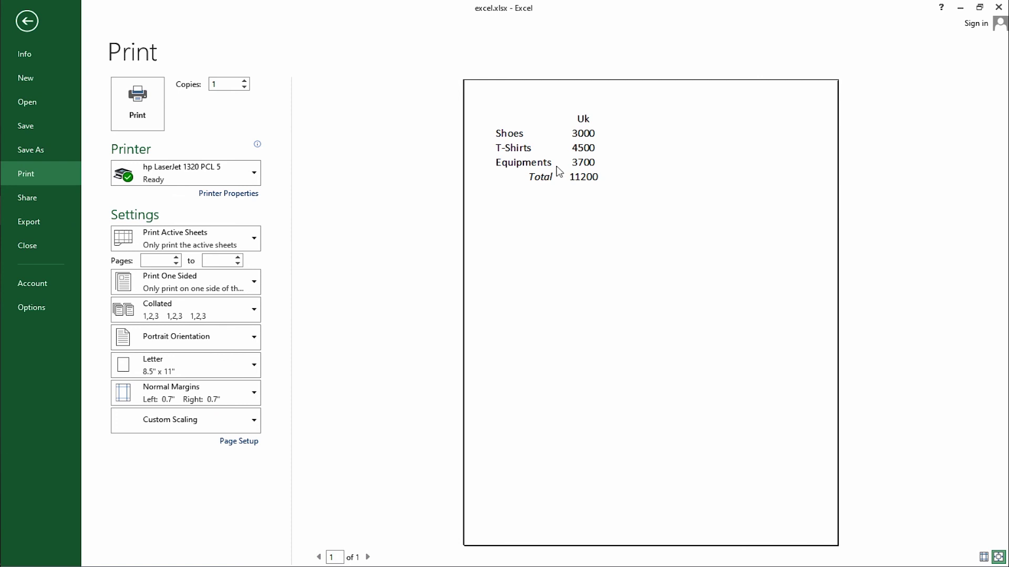
{"action": "left_click", "coordinate": [27, 21]}
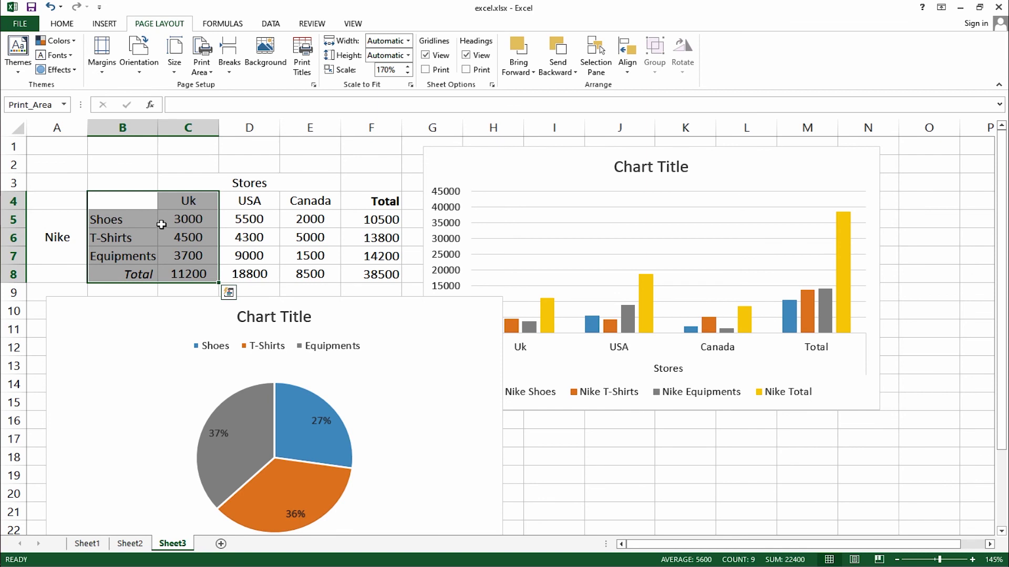
Step: Look through the page height, width and margin options, leaving all of them unchanged
{"action": "left_click", "coordinate": [408, 53]}
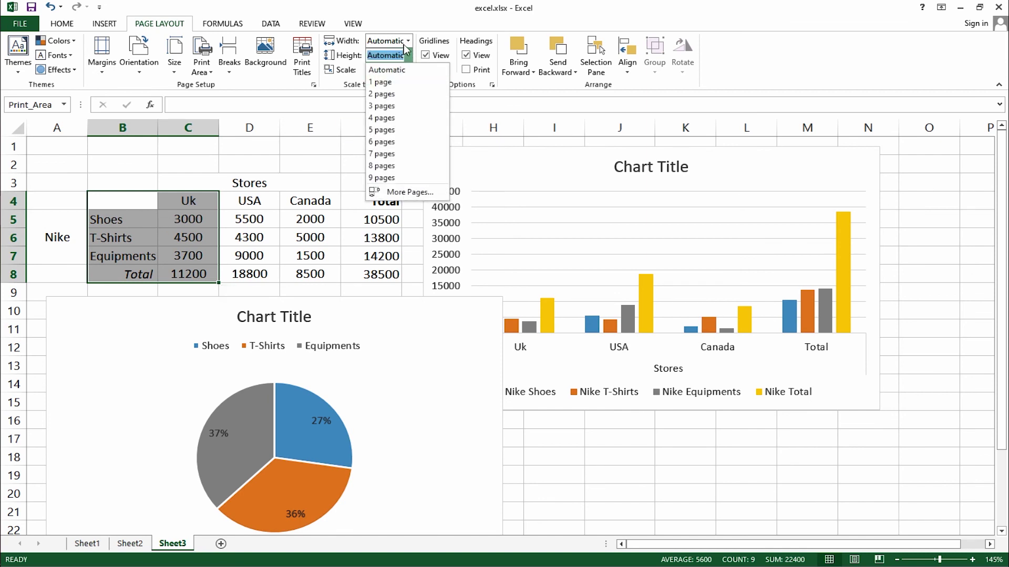
{"action": "left_click", "coordinate": [380, 81]}
{"action": "left_click", "coordinate": [408, 40]}
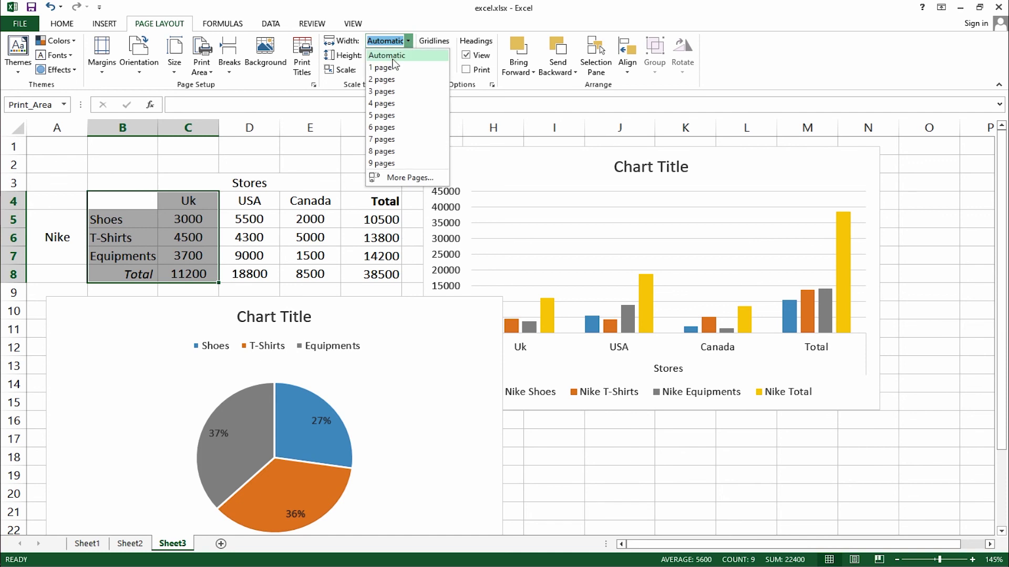
{"action": "left_click", "coordinate": [822, 50]}
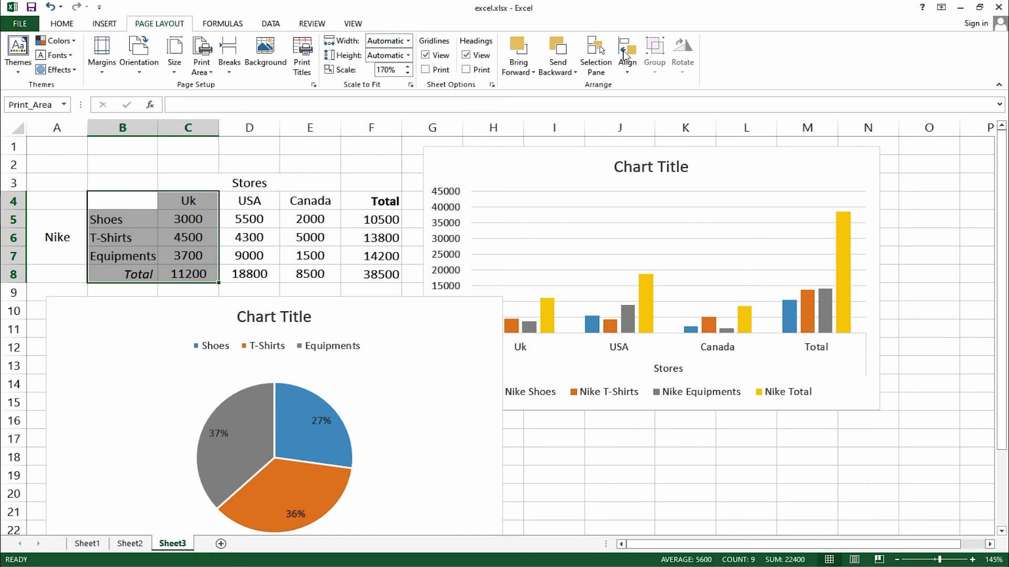
{"action": "left_click", "coordinate": [105, 67]}
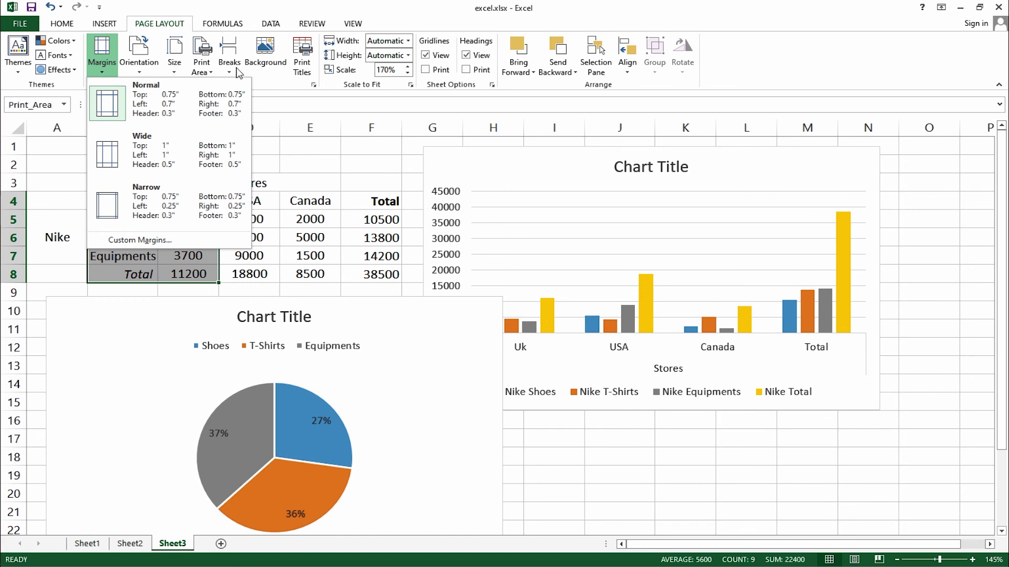
{"action": "left_click", "coordinate": [279, 85]}
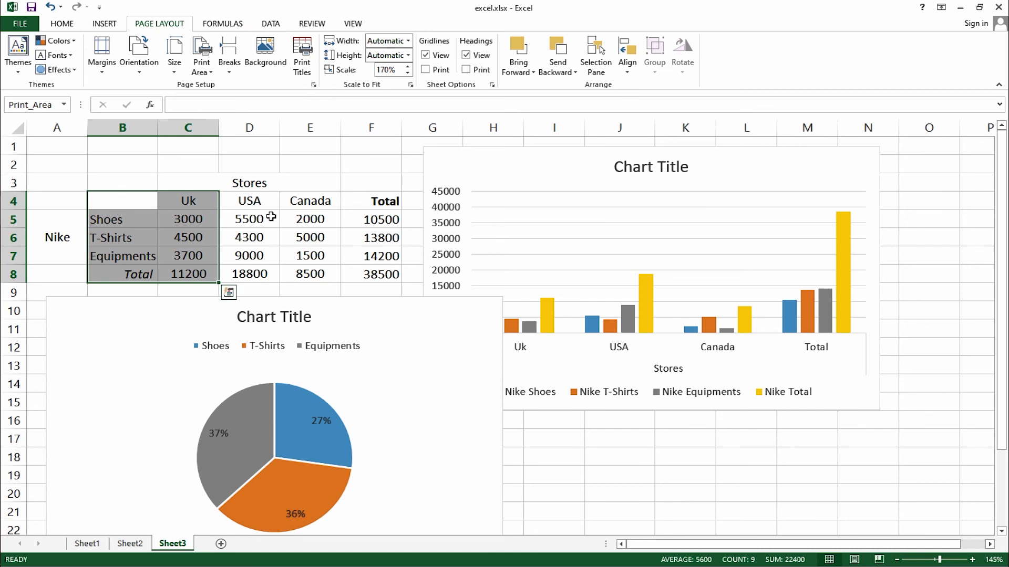
{"action": "left_click", "coordinate": [231, 24]}
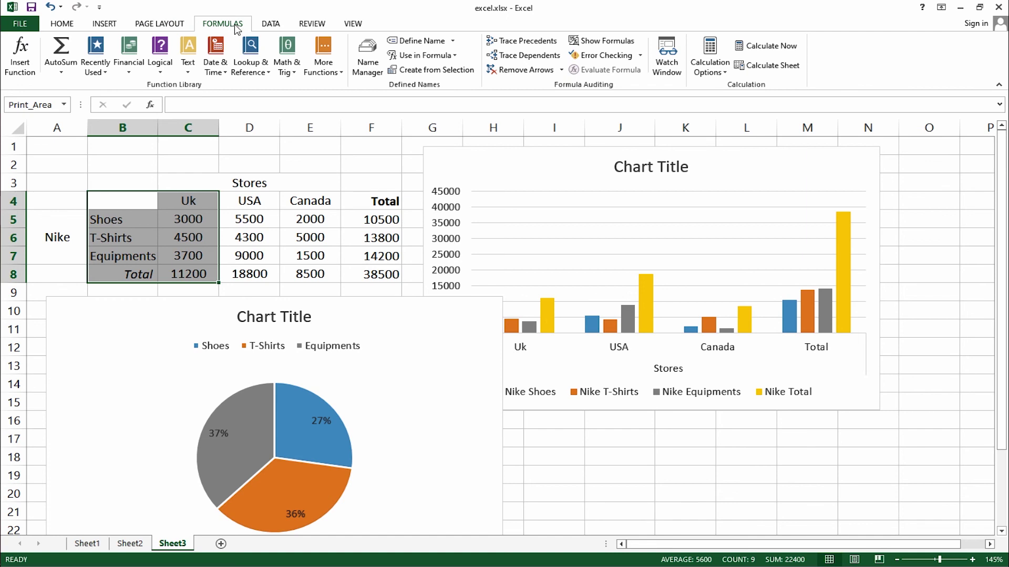
Step: Browse the Data, Review and View tabs, then select the grand total 38500 in F8
{"action": "left_click", "coordinate": [284, 28]}
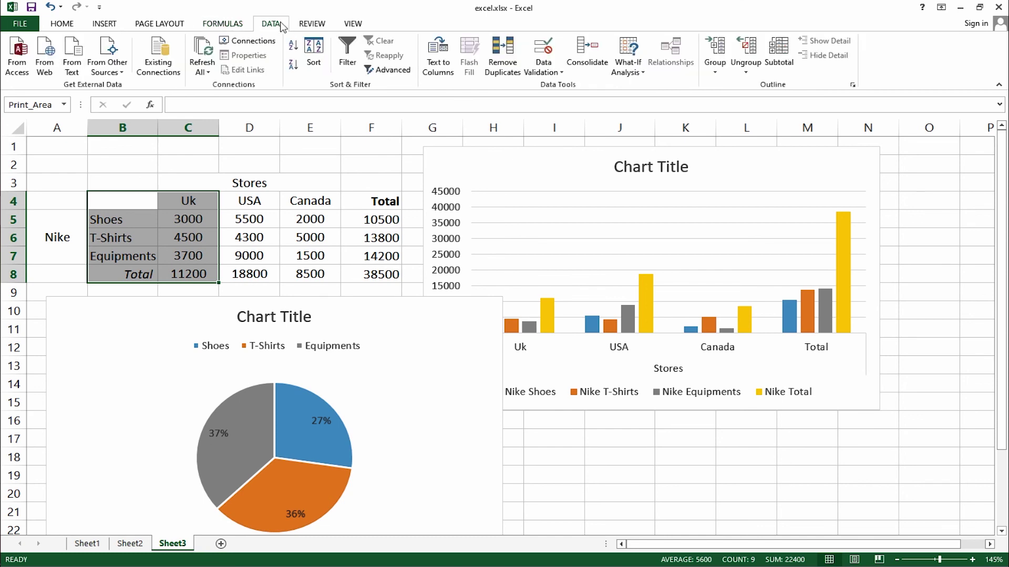
{"action": "left_click", "coordinate": [311, 26]}
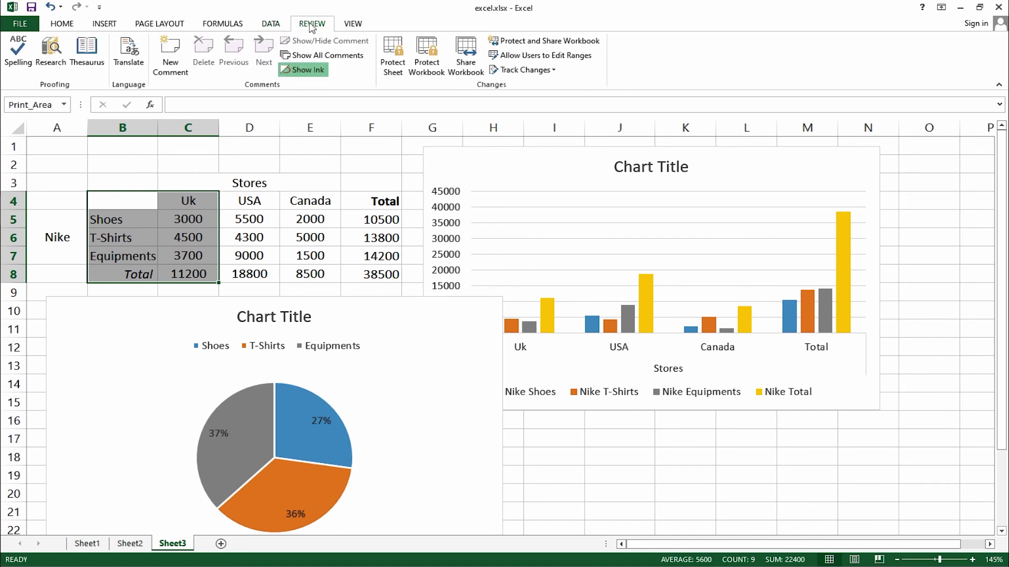
{"action": "left_click", "coordinate": [351, 26]}
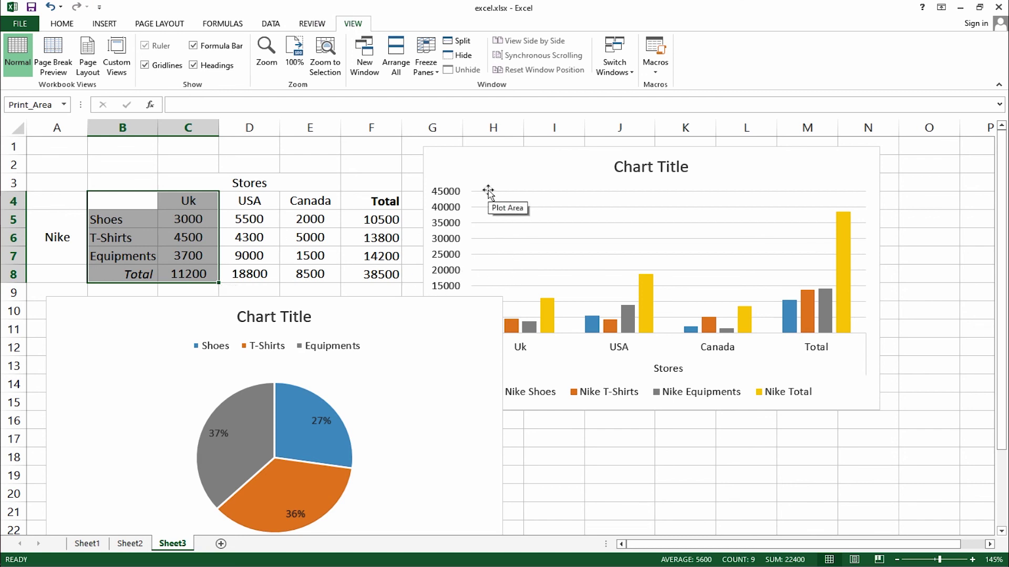
{"action": "left_click", "coordinate": [392, 276]}
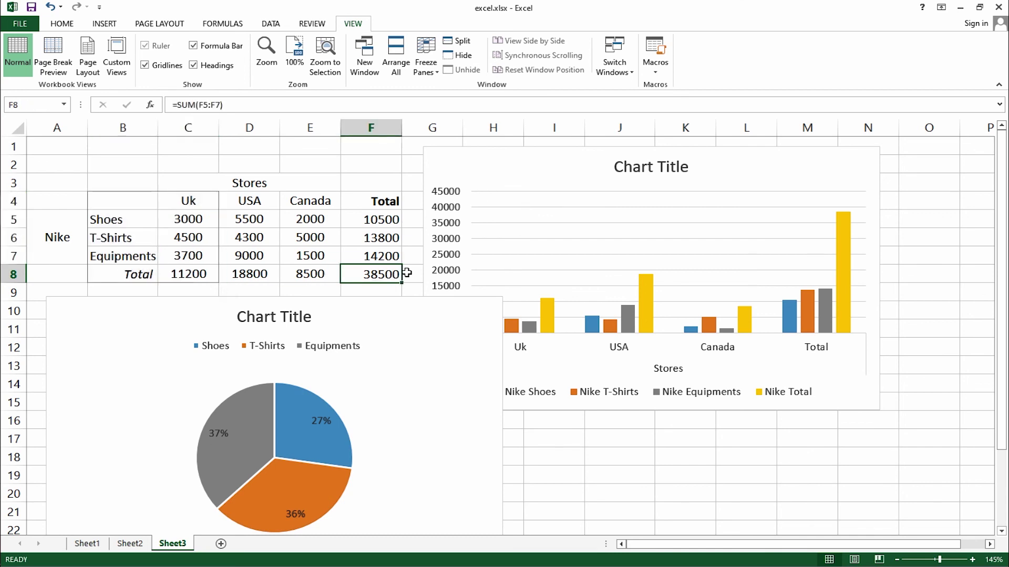